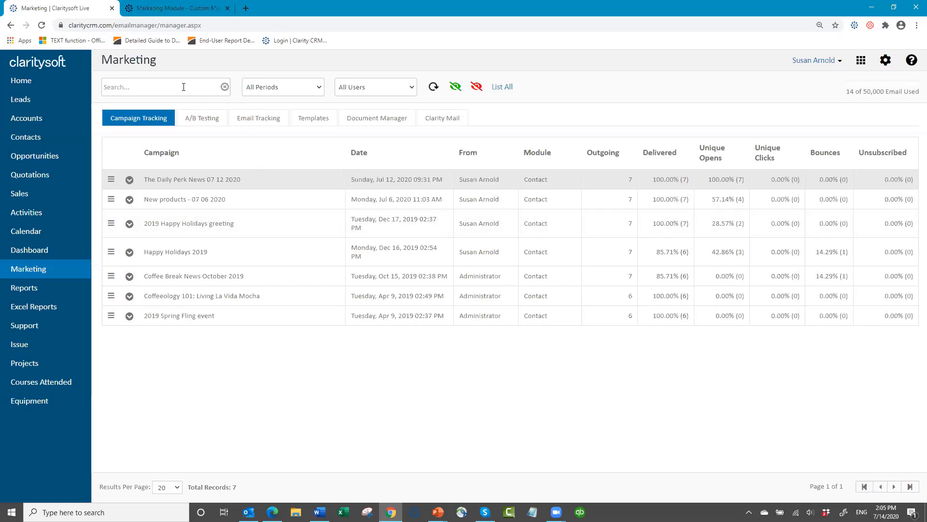
- Switch the campaign list's reporting period between this week and this month, ending on all periods
{"action": "left_click", "coordinate": [321, 88]}
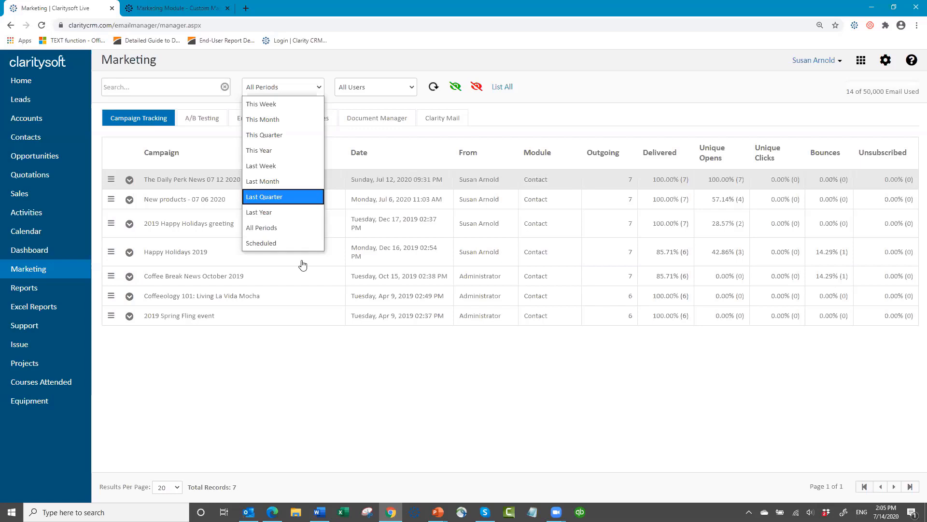
{"action": "left_click", "coordinate": [293, 104]}
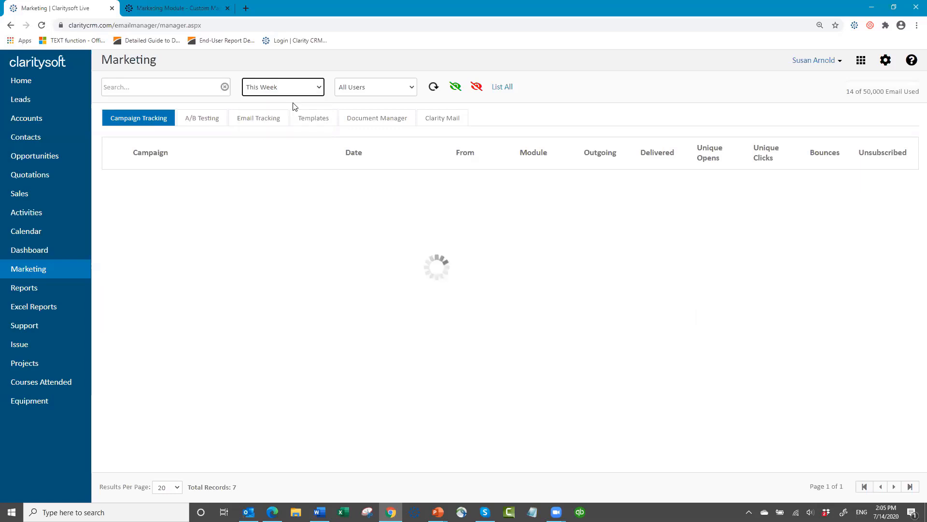
{"action": "left_click", "coordinate": [319, 91]}
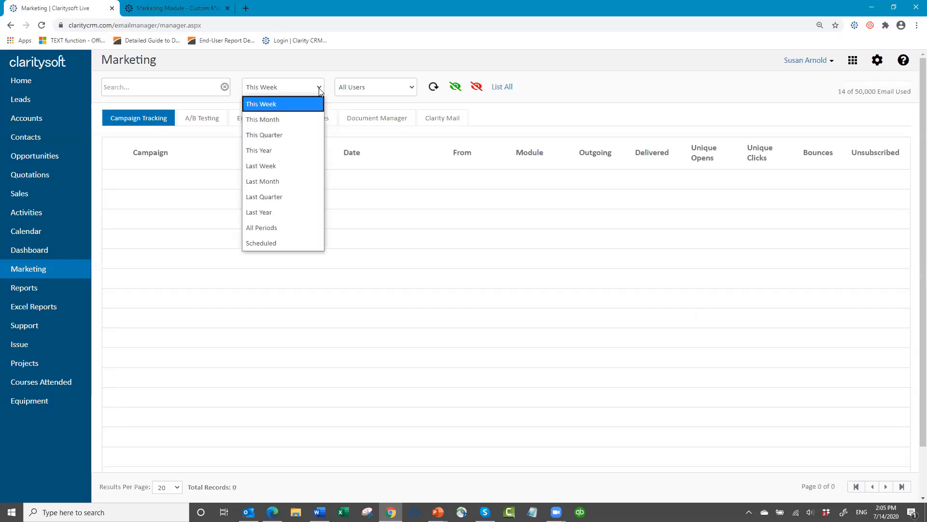
{"action": "left_click", "coordinate": [304, 119]}
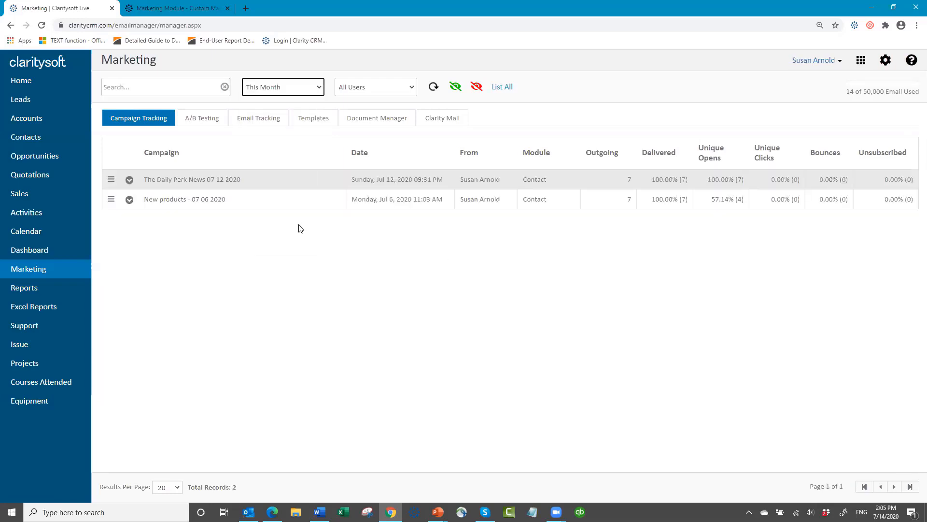
{"action": "left_click", "coordinate": [318, 93]}
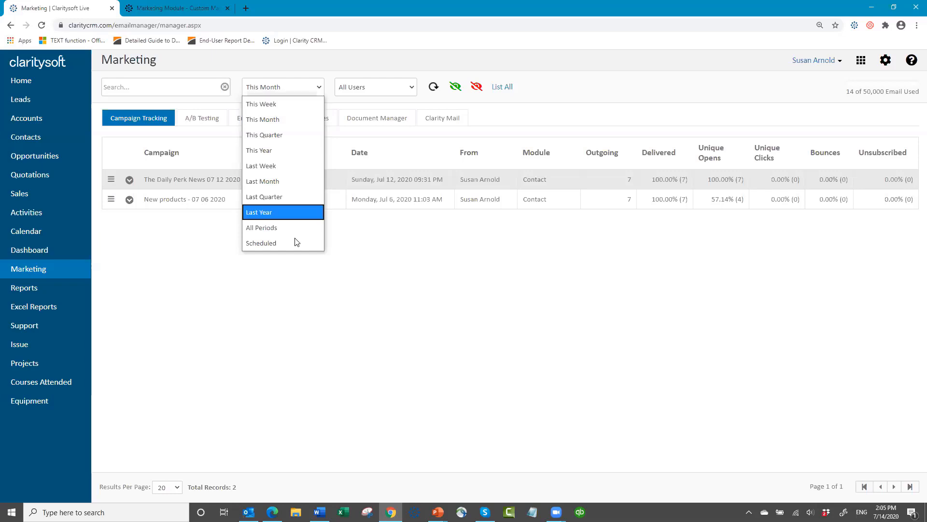
{"action": "left_click", "coordinate": [280, 105]}
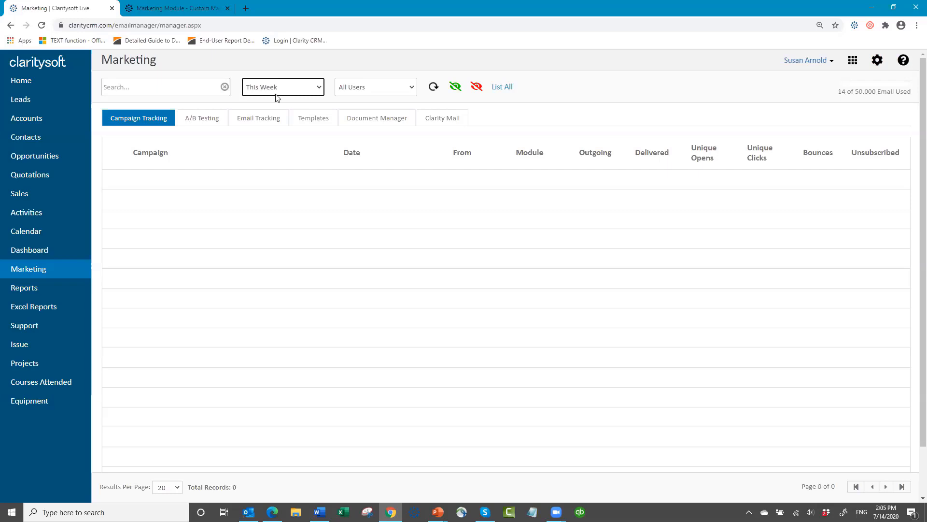
{"action": "left_click", "coordinate": [320, 89]}
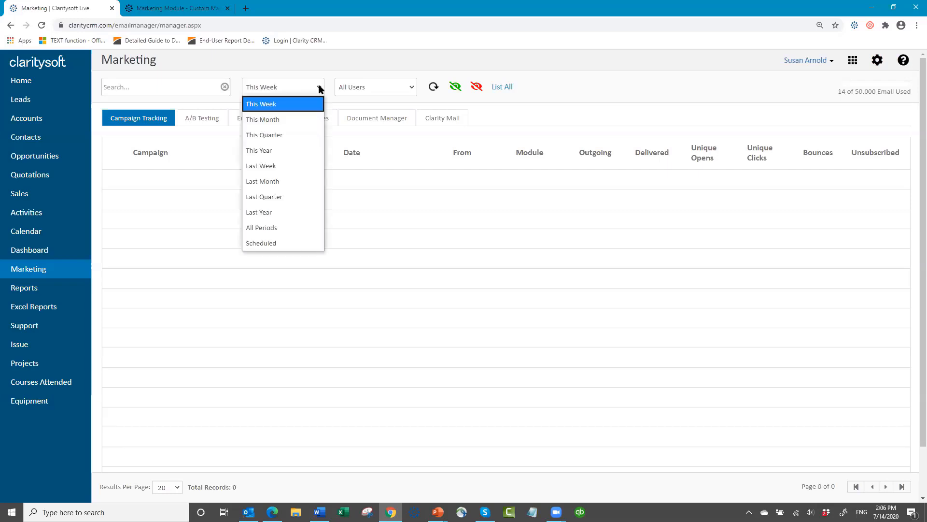
{"action": "left_click", "coordinate": [293, 231]}
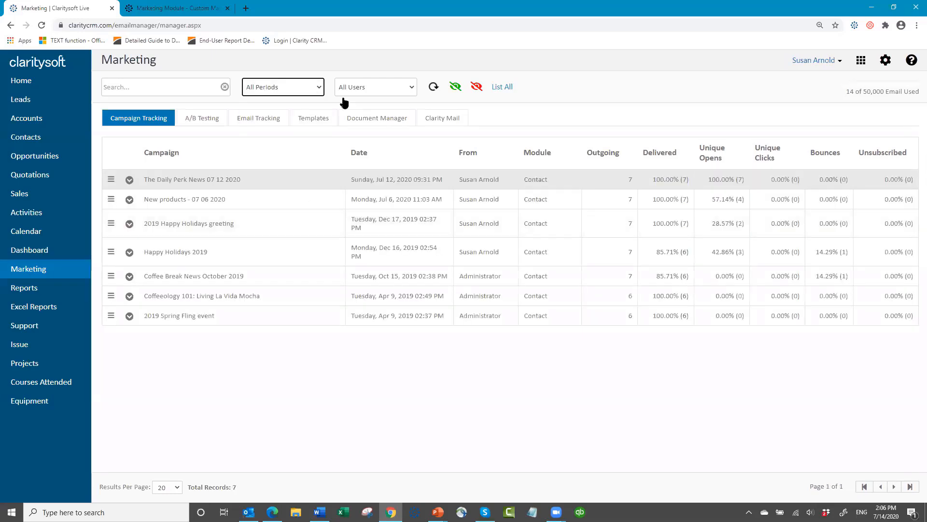
- Leave the user filter on all users and review the unsubscribed contacts and leads lists
{"action": "left_click", "coordinate": [413, 92]}
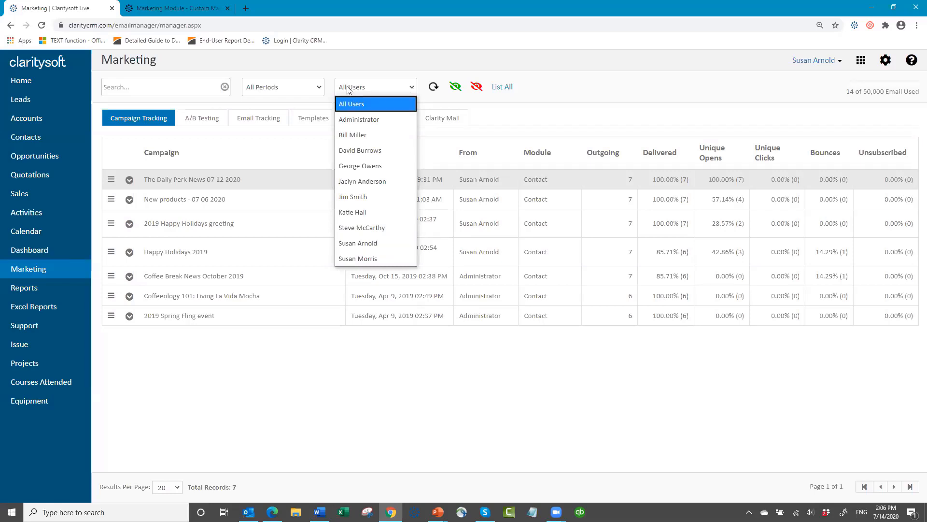
{"action": "left_click", "coordinate": [391, 88]}
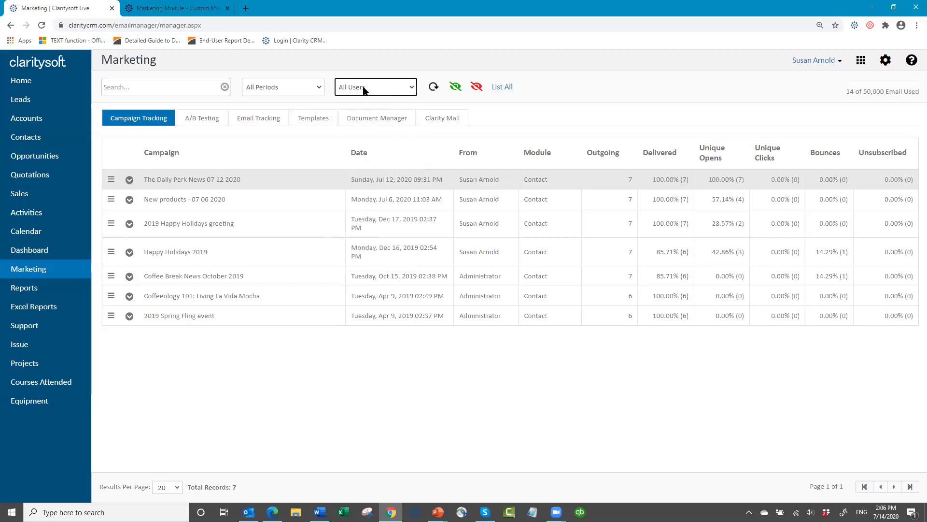
{"action": "left_click", "coordinate": [455, 89]}
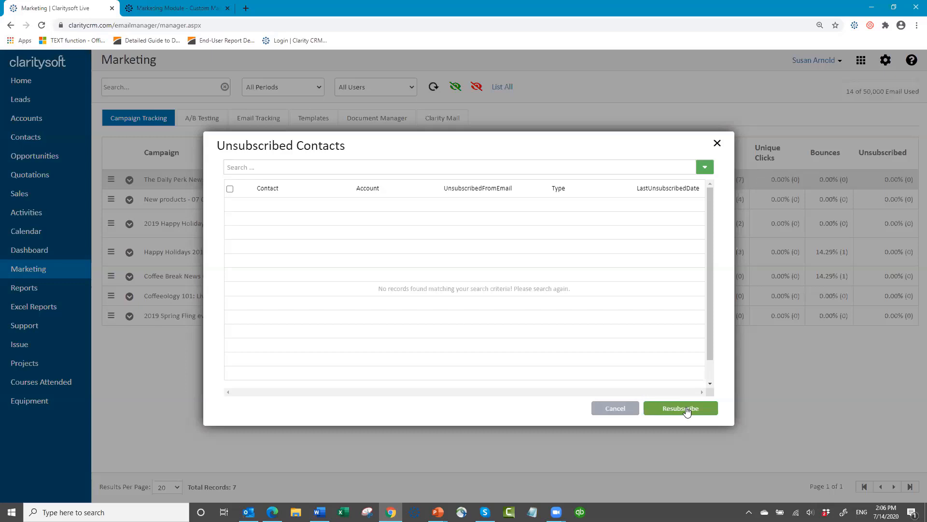
{"action": "left_click", "coordinate": [613, 408]}
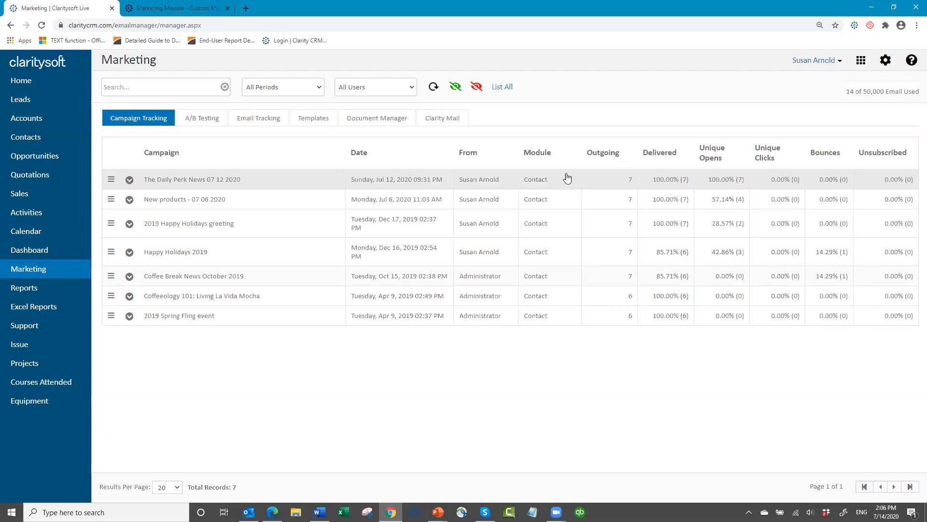
{"action": "left_click", "coordinate": [477, 88]}
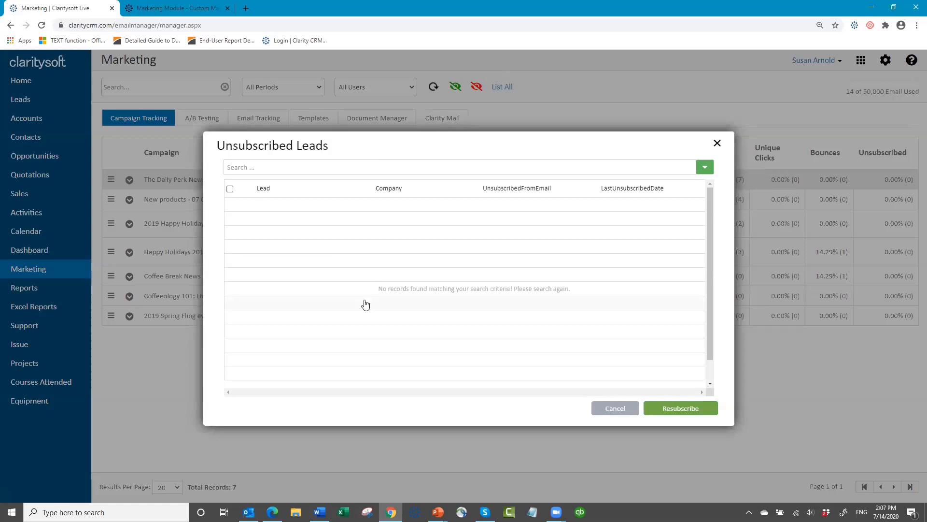
{"action": "left_click", "coordinate": [615, 409]}
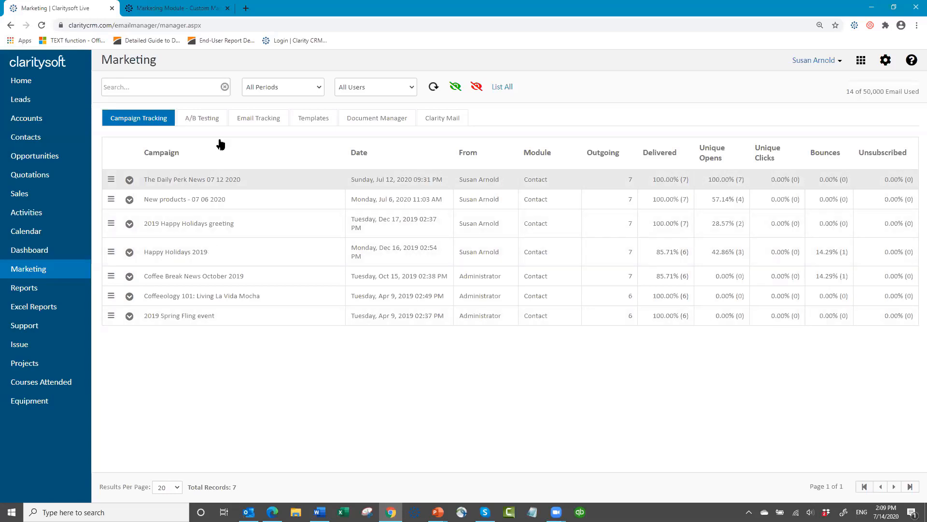
- Run an A/B analysis of The Daily Perk News 07 12 2020 against Coffee Break News October 2019
{"action": "left_click", "coordinate": [202, 121]}
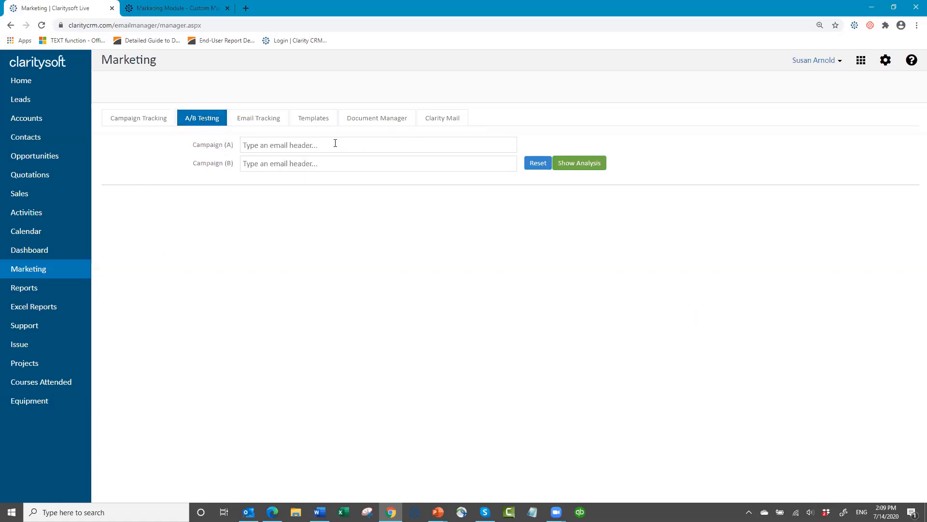
{"action": "left_click", "coordinate": [303, 144]}
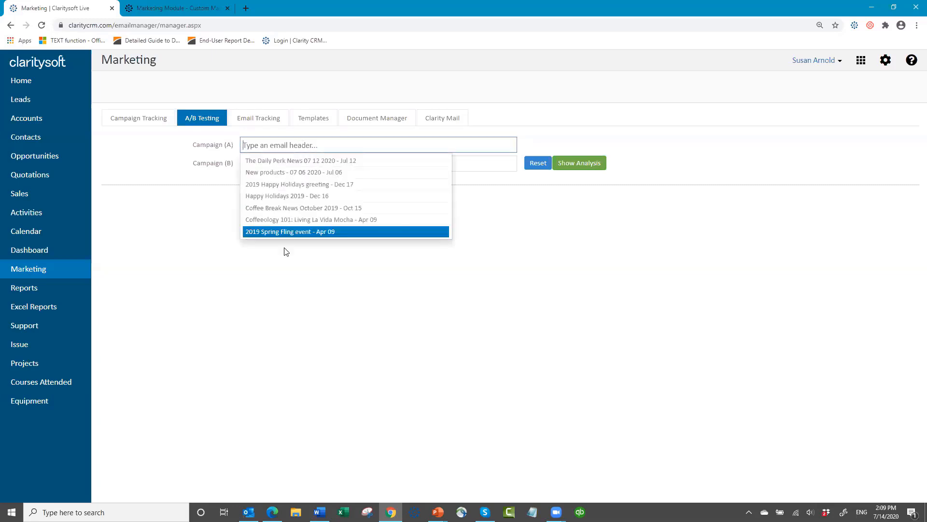
{"action": "left_click", "coordinate": [310, 163]}
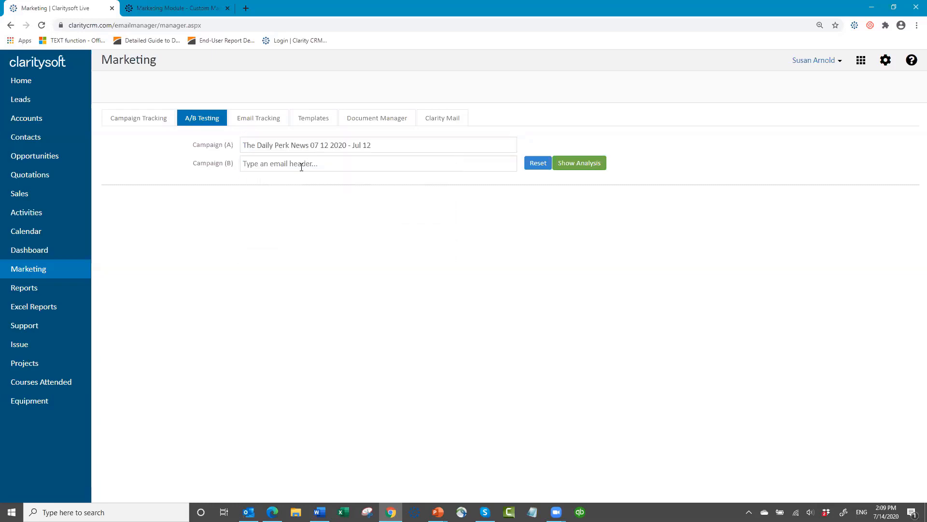
{"action": "left_click", "coordinate": [302, 167]}
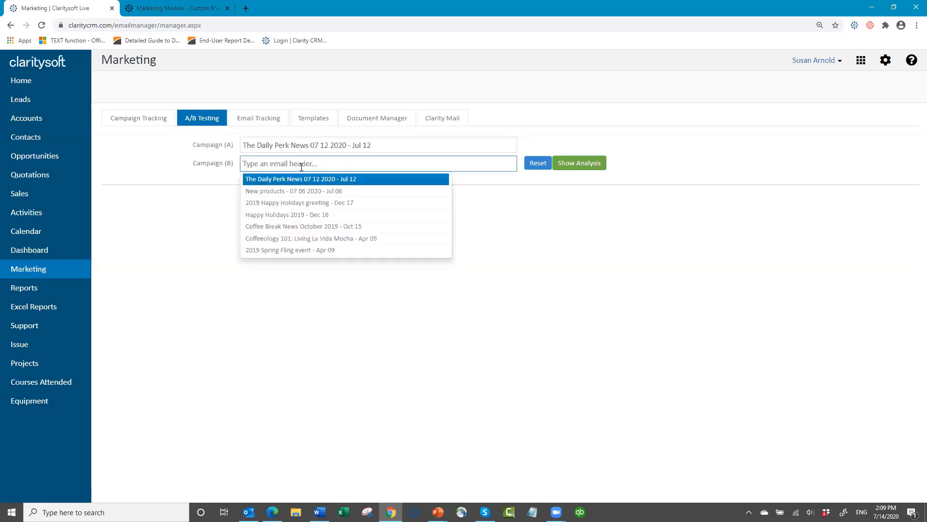
{"action": "left_click", "coordinate": [309, 227]}
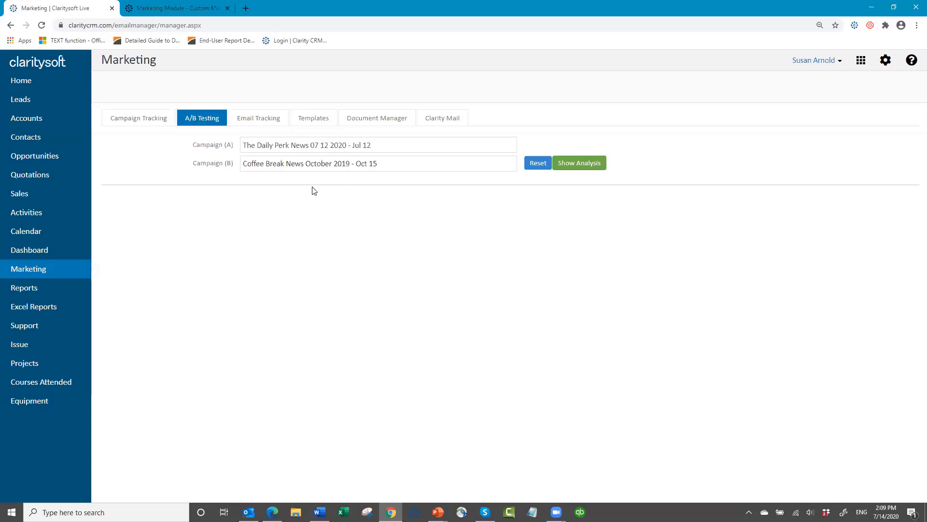
{"action": "left_click", "coordinate": [572, 167]}
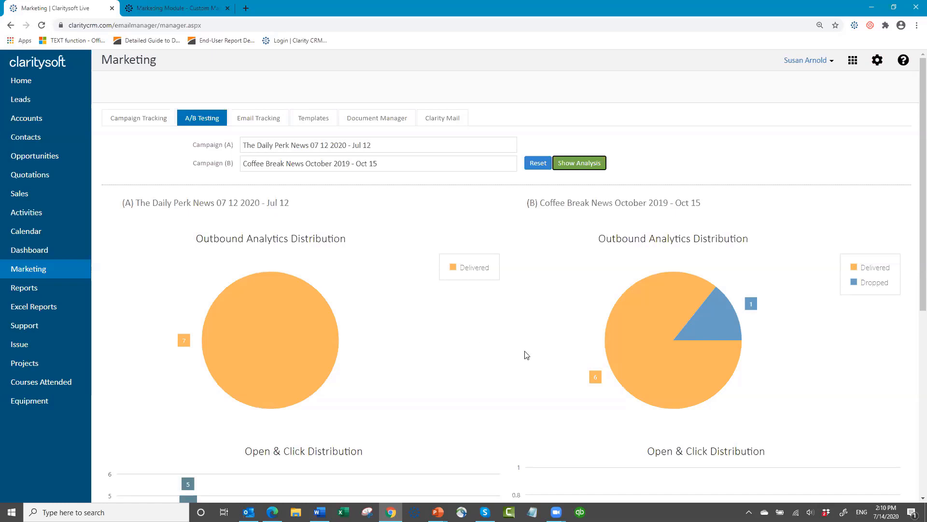
- Scroll through the A/B charts and delivery stats, then reset both campaign selections
{"action": "scroll", "coordinate": [494, 358], "scroll_direction": "down", "scroll_amount": 2}
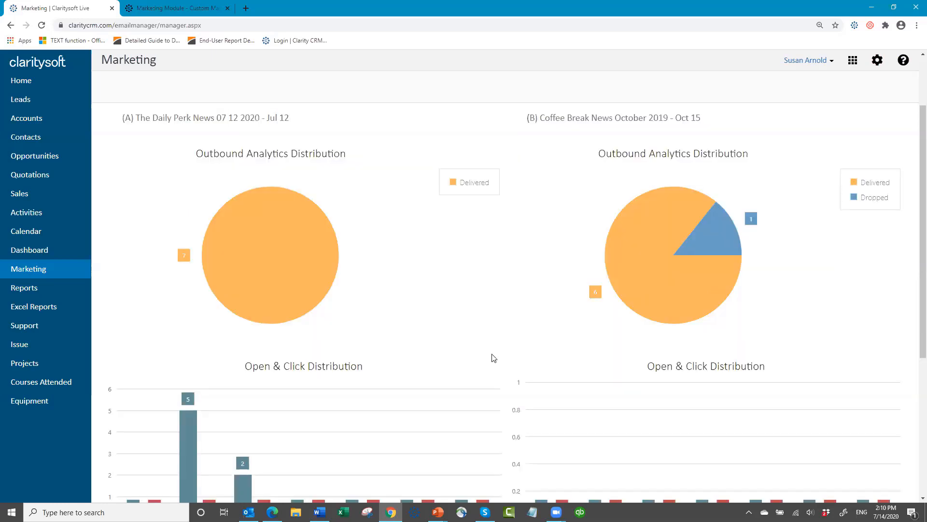
{"action": "scroll", "coordinate": [493, 358], "scroll_direction": "down", "scroll_amount": 3}
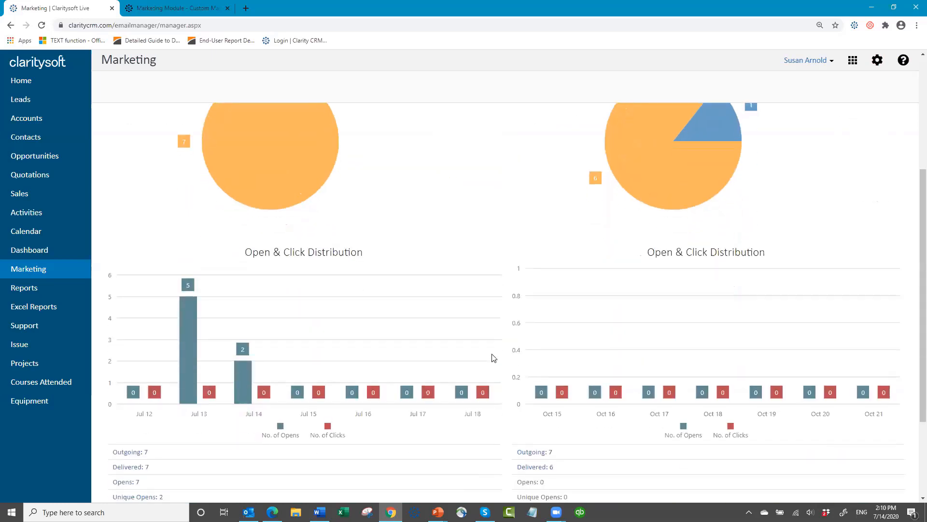
{"action": "scroll", "coordinate": [494, 358], "scroll_direction": "down", "scroll_amount": 3}
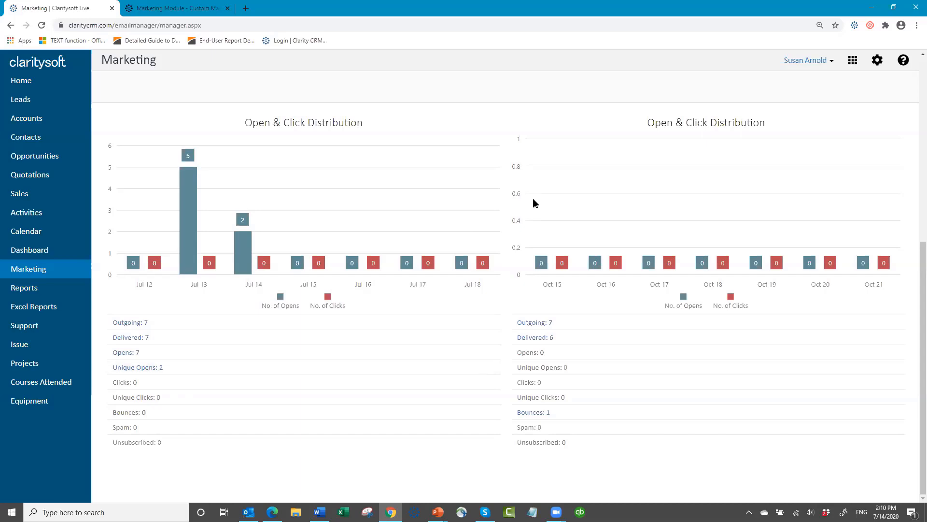
{"action": "scroll", "coordinate": [535, 202], "scroll_direction": "up", "scroll_amount": 1}
{"action": "scroll", "coordinate": [537, 212], "scroll_direction": "up", "scroll_amount": 5}
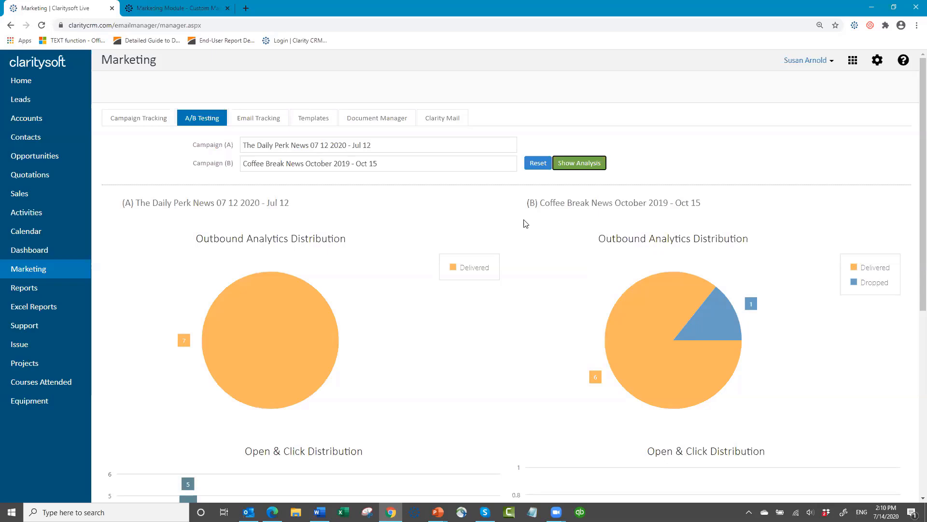
{"action": "left_click", "coordinate": [538, 164]}
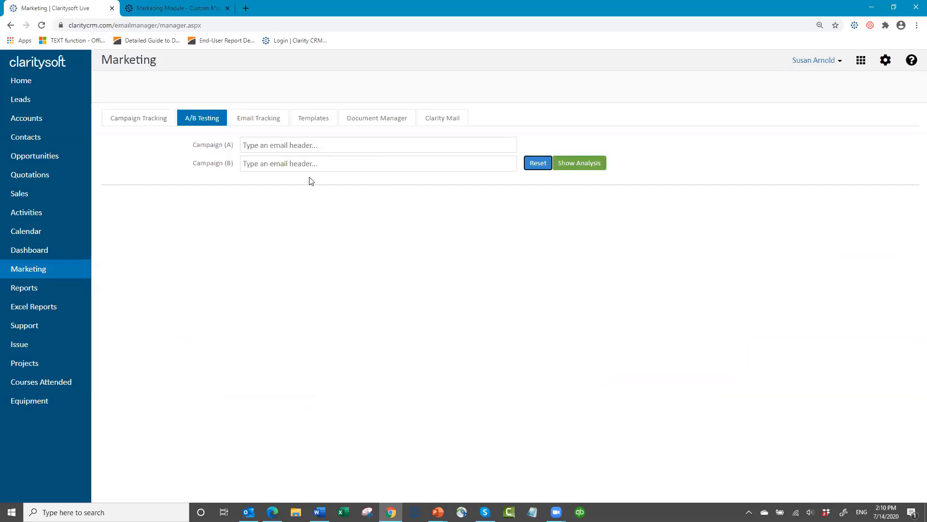
- Show Email Tracking for all periods filtered to one user's 57 sent emails, and review them
{"action": "left_click", "coordinate": [260, 121]}
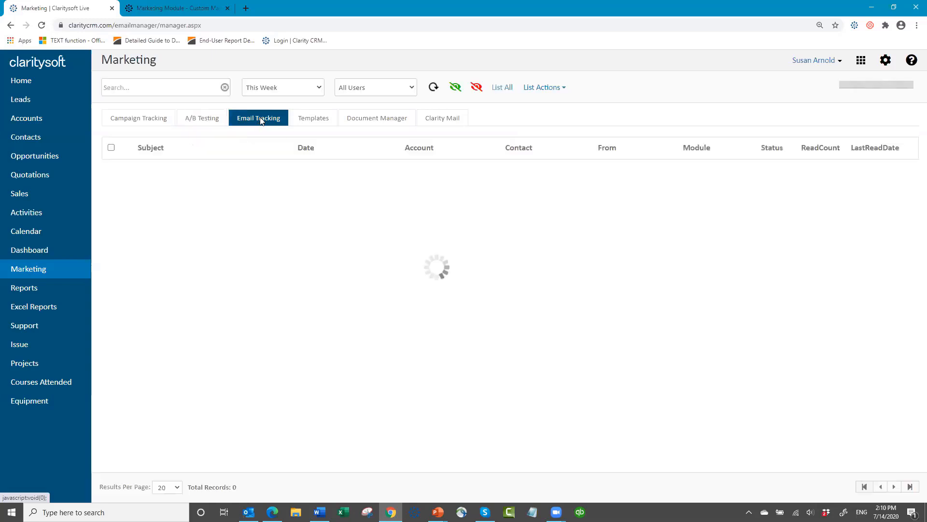
{"action": "left_click", "coordinate": [316, 89]}
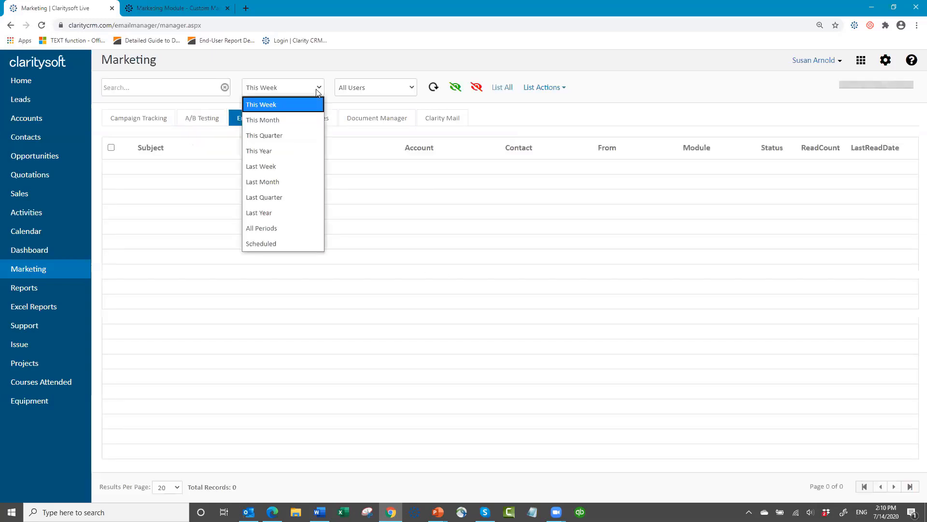
{"action": "left_click", "coordinate": [305, 229]}
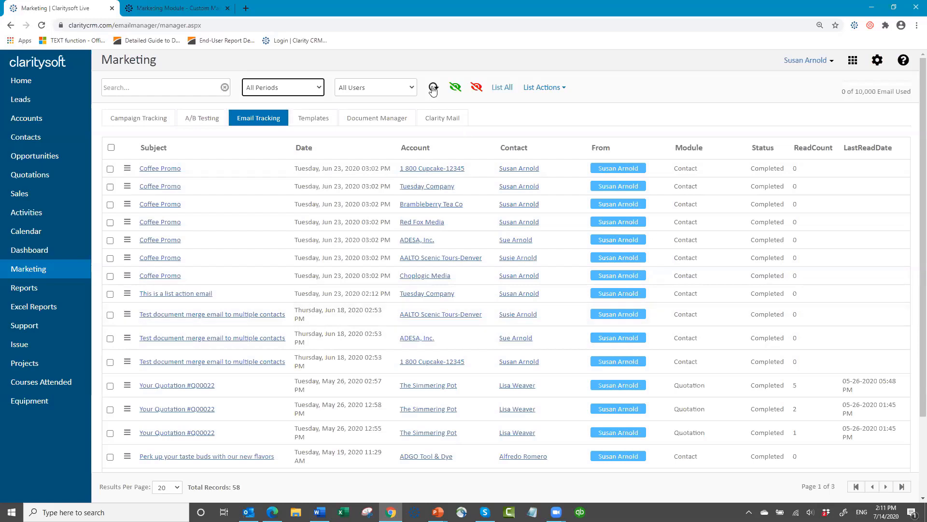
{"action": "left_click", "coordinate": [413, 93]}
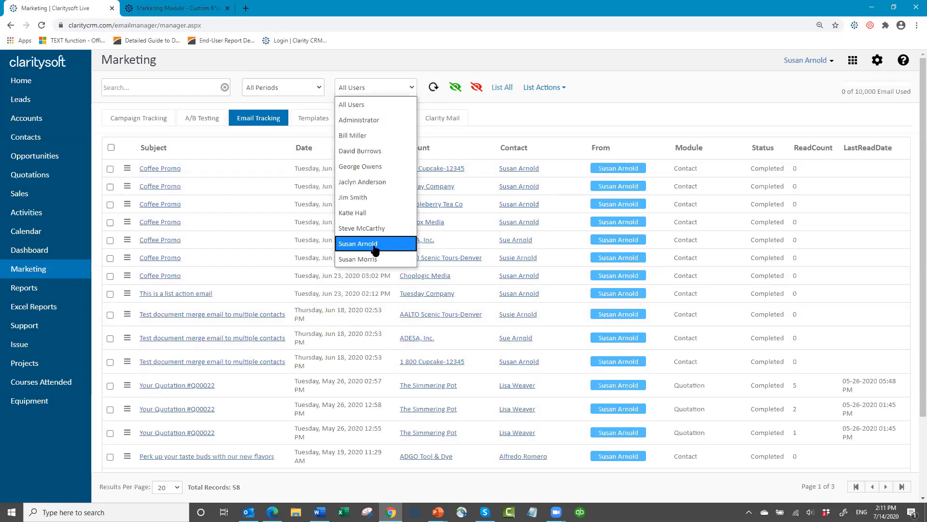
{"action": "left_click", "coordinate": [360, 244]}
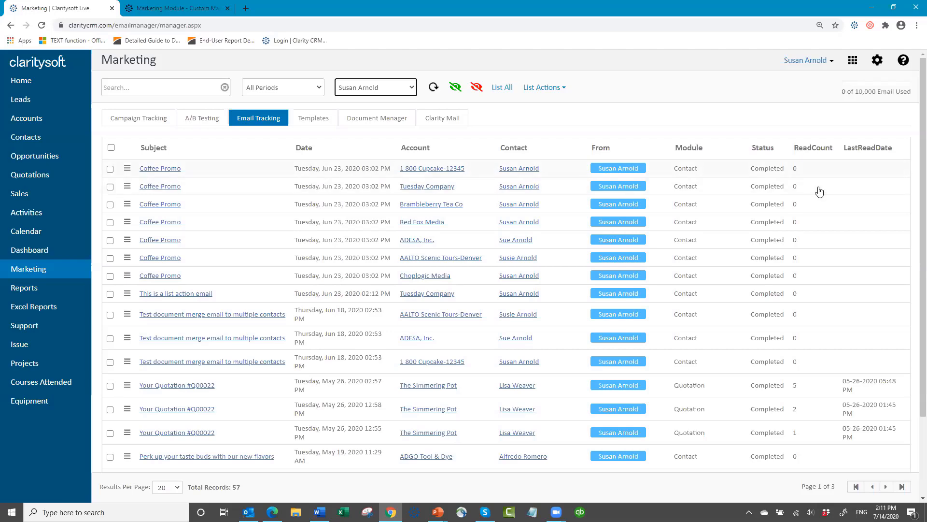
{"action": "scroll", "coordinate": [867, 292], "scroll_direction": "down", "scroll_amount": 2}
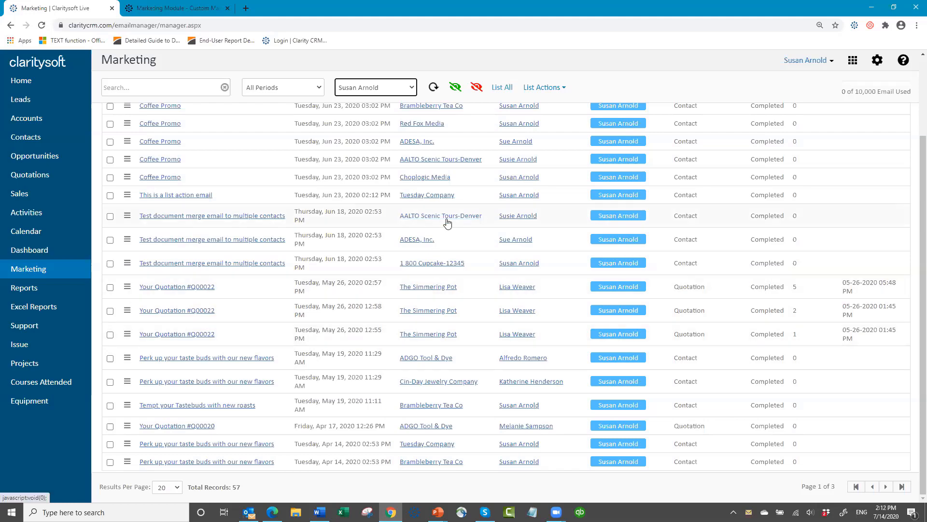
{"action": "scroll", "coordinate": [449, 223], "scroll_direction": "up", "scroll_amount": 2}
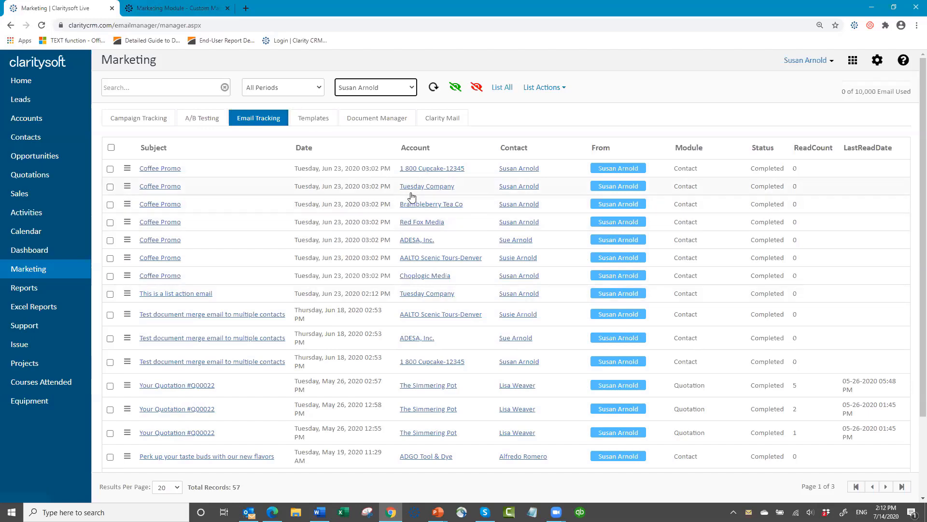
{"action": "left_click", "coordinate": [381, 121]}
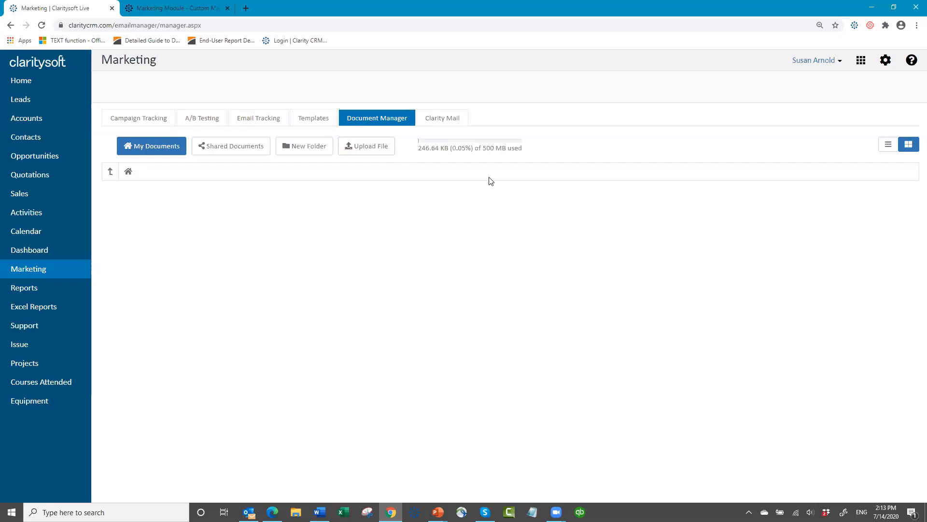
- Switch from the empty Document Manager to the Clarity Mail email sender list
{"action": "left_click", "coordinate": [447, 124]}
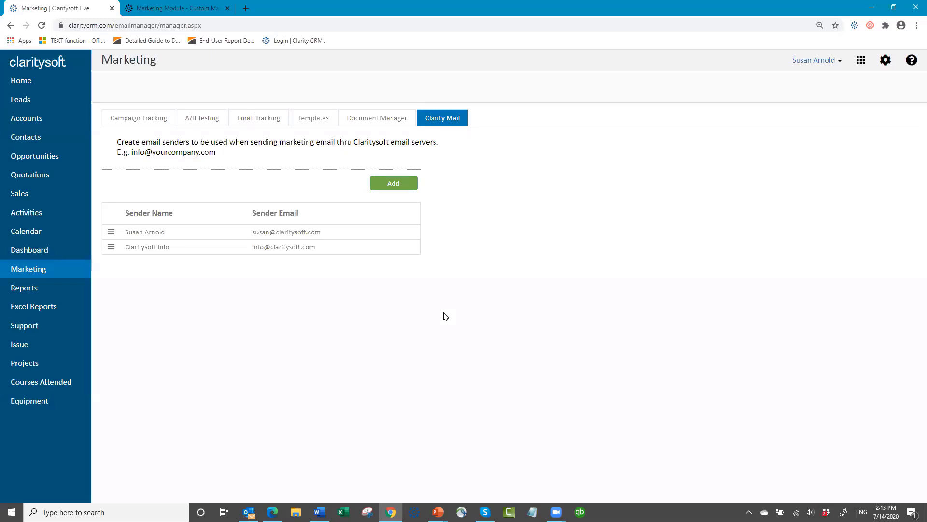
- Add and save a new email sender with the user's full name and Gmail address
{"action": "left_click", "coordinate": [464, 117]}
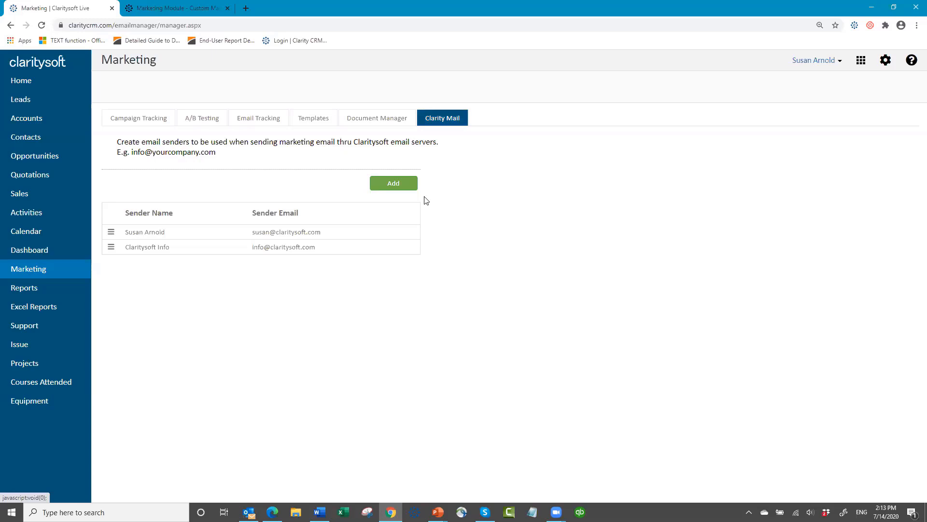
{"action": "left_click", "coordinate": [393, 183]}
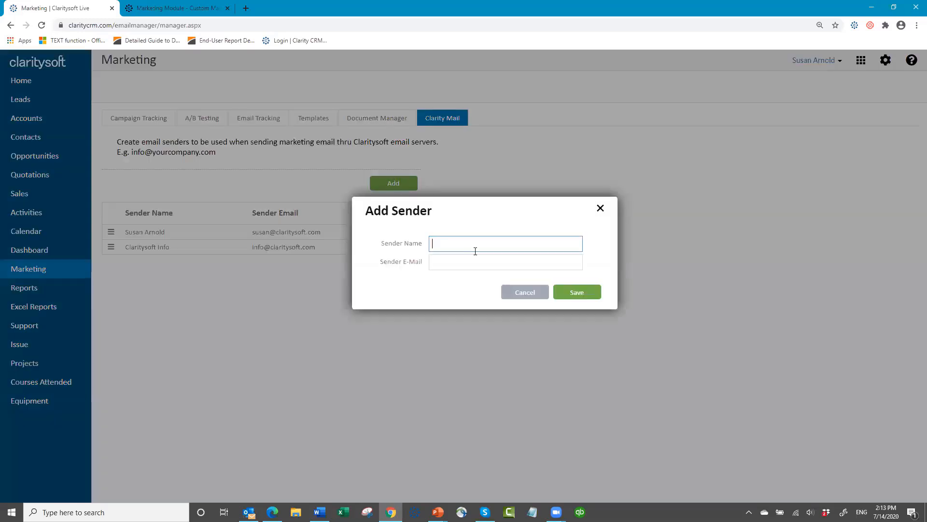
{"action": "key", "text": "Tab"}
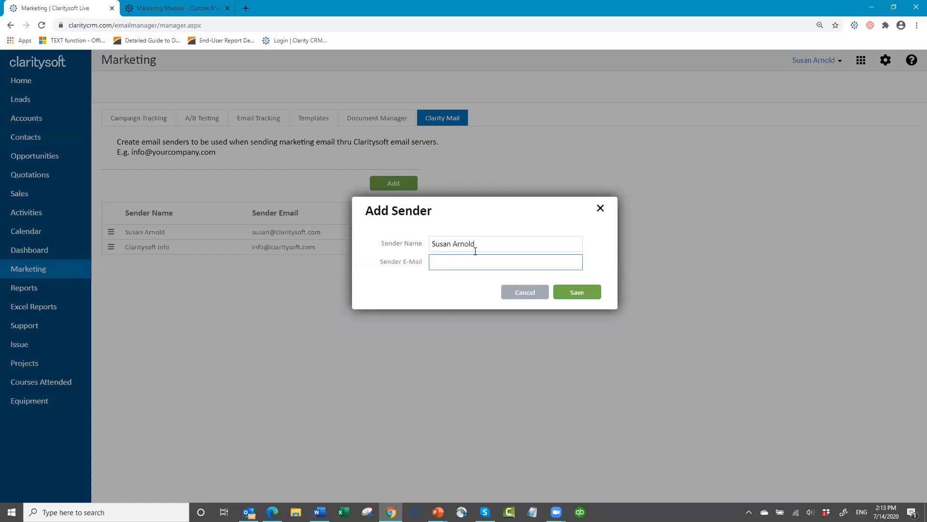
{"action": "left_click", "coordinate": [576, 298]}
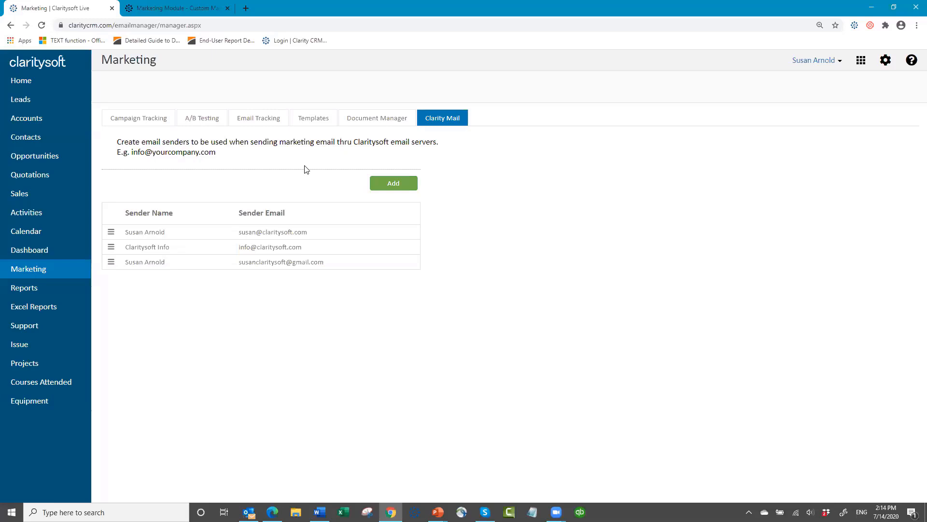
- Show the My Templates gallery of saved marketing email templates
{"action": "left_click", "coordinate": [315, 120]}
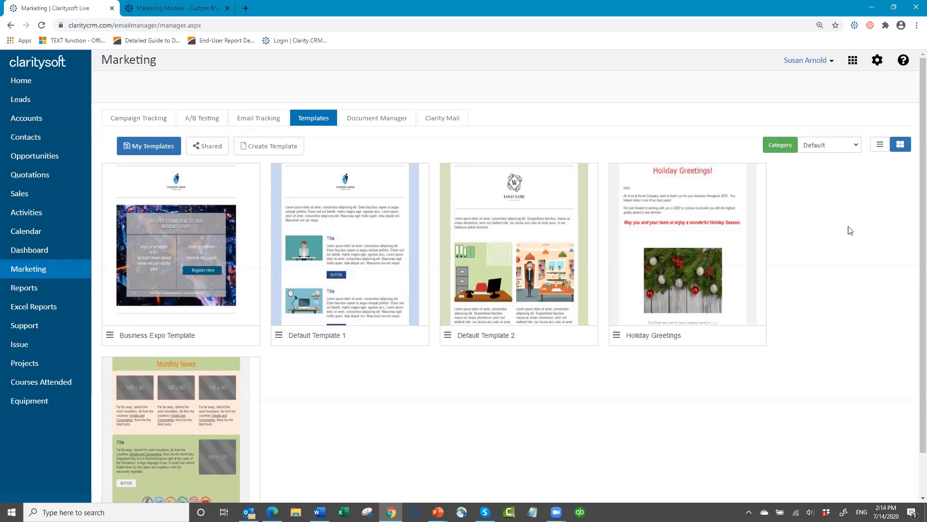
- Filter templates to Holidays and browse the Halloween, Easter, Memorial Day and Veterans Day designs
{"action": "left_click", "coordinate": [856, 148]}
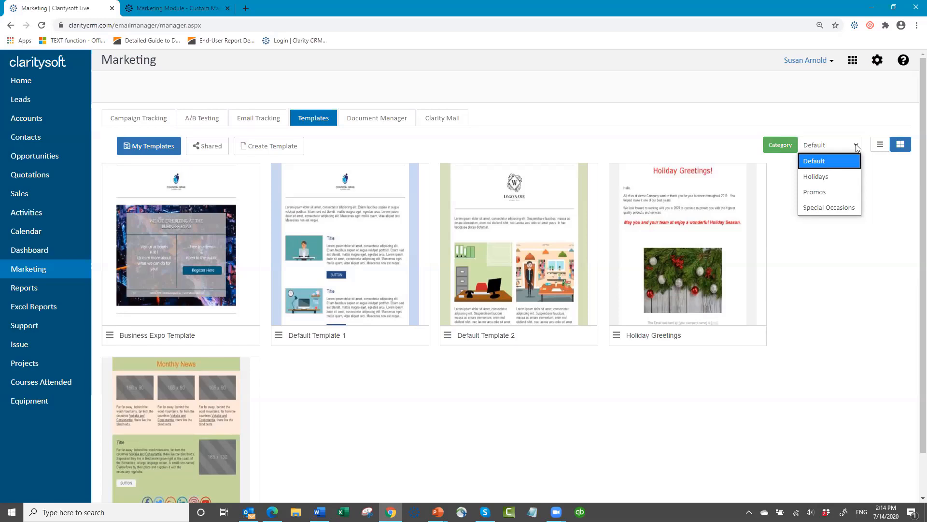
{"action": "left_click", "coordinate": [841, 177]}
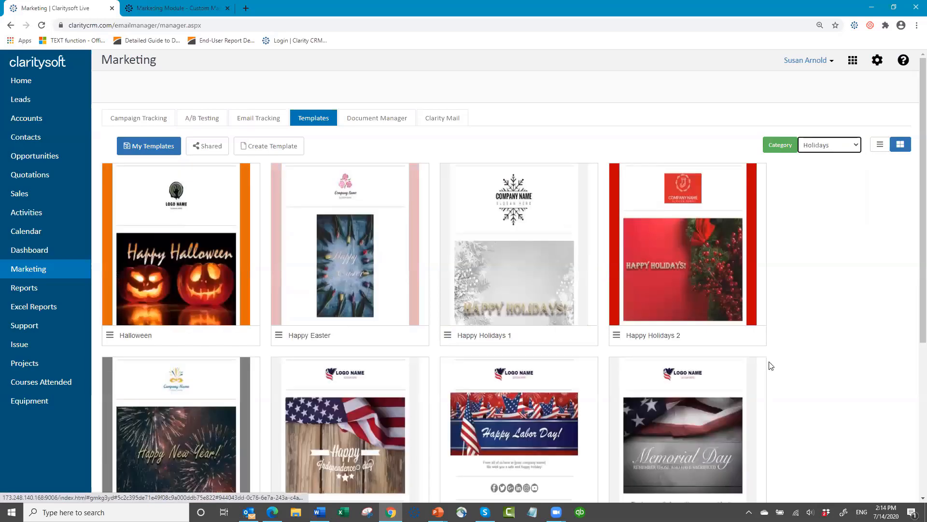
{"action": "scroll", "coordinate": [769, 367], "scroll_direction": "down", "scroll_amount": 3}
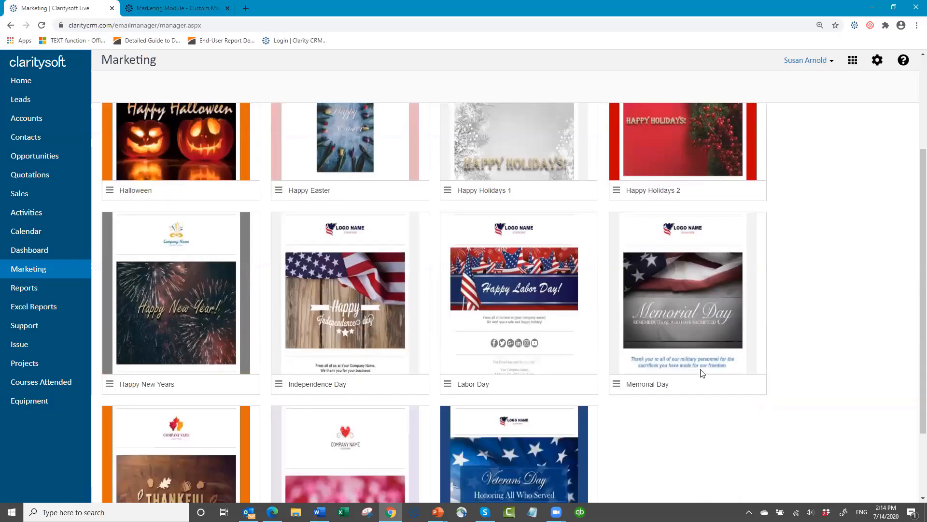
{"action": "scroll", "coordinate": [695, 370], "scroll_direction": "down", "scroll_amount": 2}
{"action": "scroll", "coordinate": [578, 271], "scroll_direction": "up", "scroll_amount": 5}
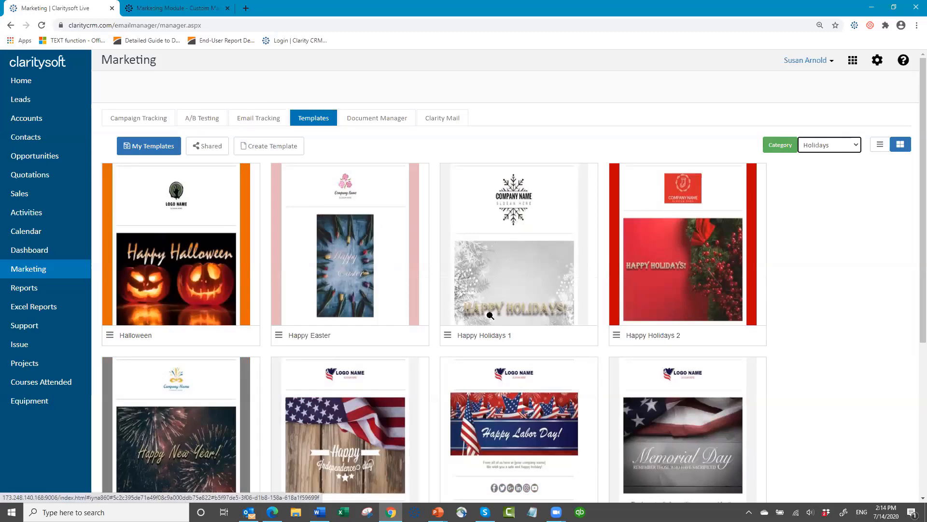
{"action": "scroll", "coordinate": [667, 292], "scroll_direction": "down", "scroll_amount": 3}
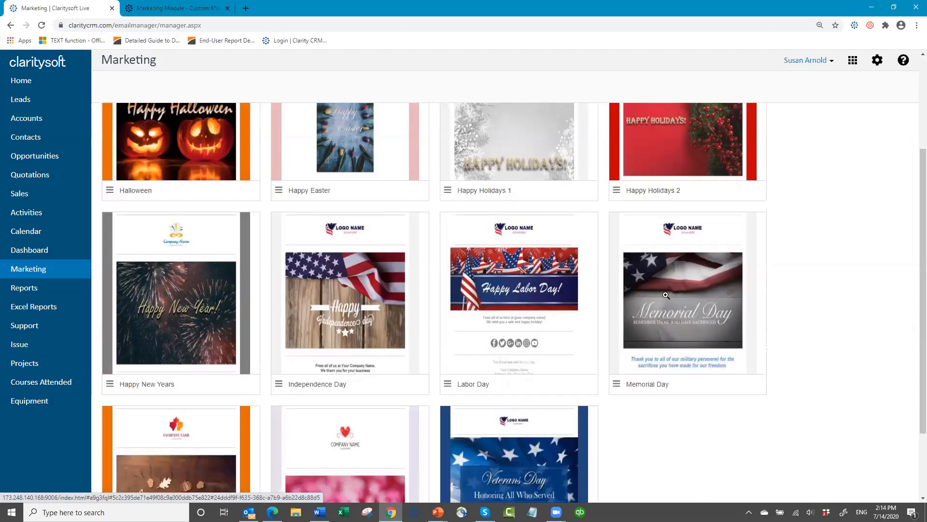
{"action": "scroll", "coordinate": [674, 306], "scroll_direction": "down", "scroll_amount": 2}
{"action": "scroll", "coordinate": [673, 305], "scroll_direction": "up", "scroll_amount": 5}
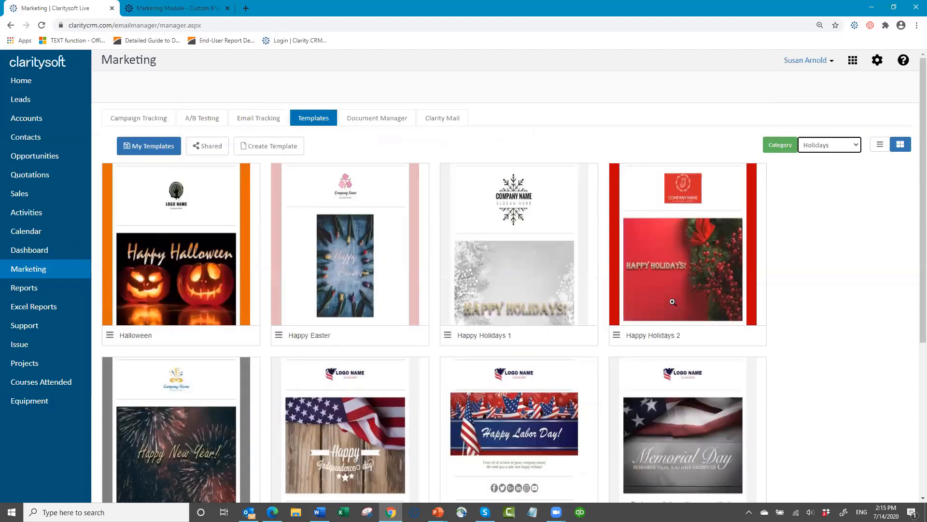
- Switch the template category to Promos and browse its designs
{"action": "left_click", "coordinate": [857, 147]}
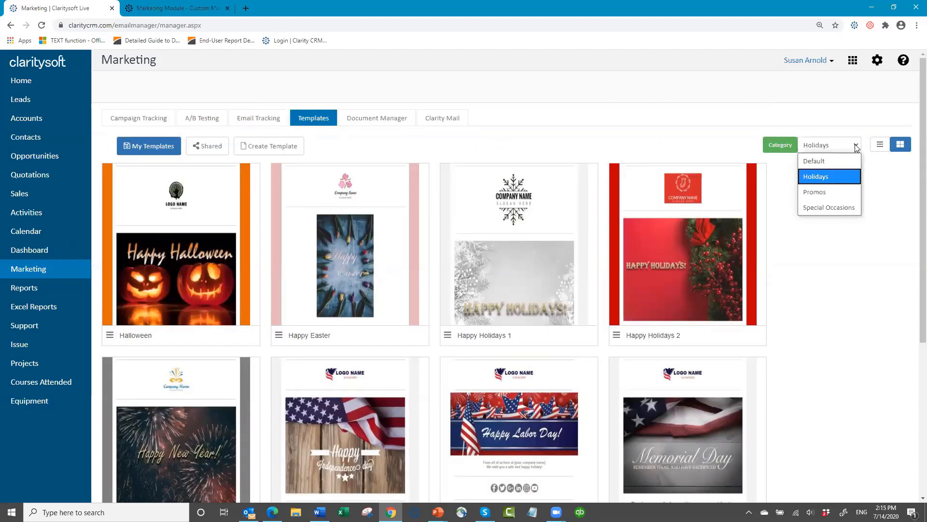
{"action": "left_click", "coordinate": [838, 192]}
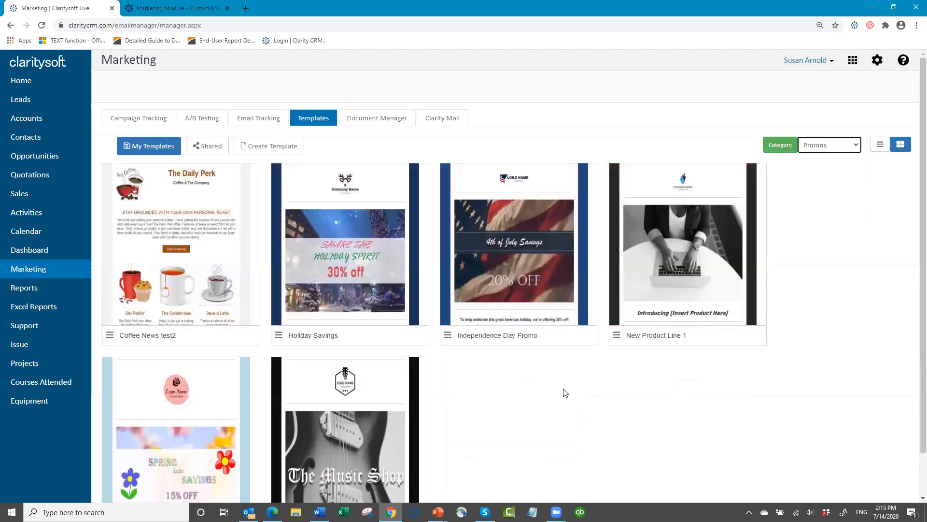
{"action": "scroll", "coordinate": [613, 404], "scroll_direction": "down", "scroll_amount": 1}
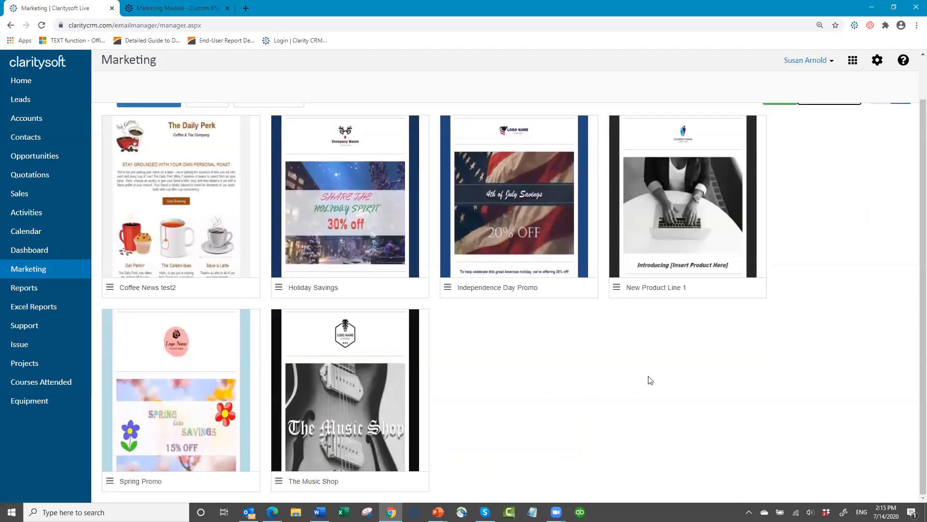
{"action": "scroll", "coordinate": [667, 363], "scroll_direction": "up", "scroll_amount": 1}
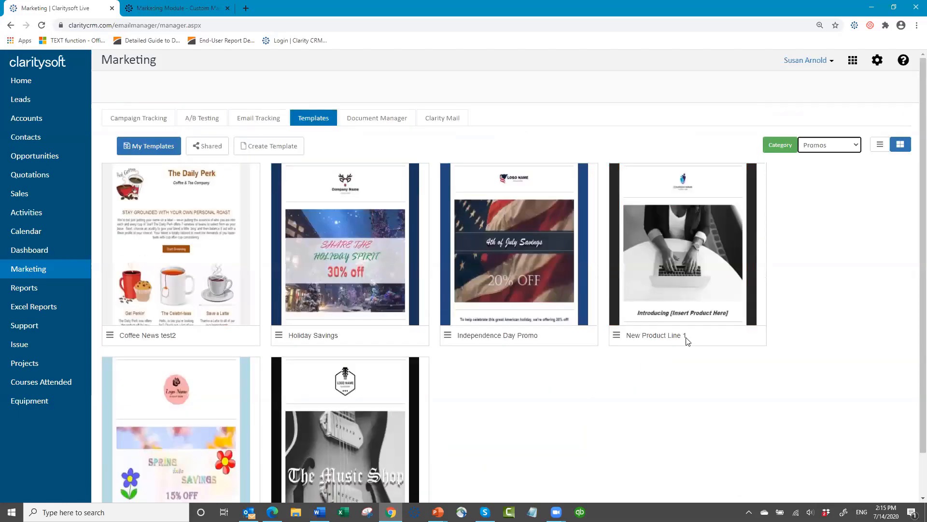
- Browse the Special Occasions templates, then return to the Default category
{"action": "left_click", "coordinate": [857, 146]}
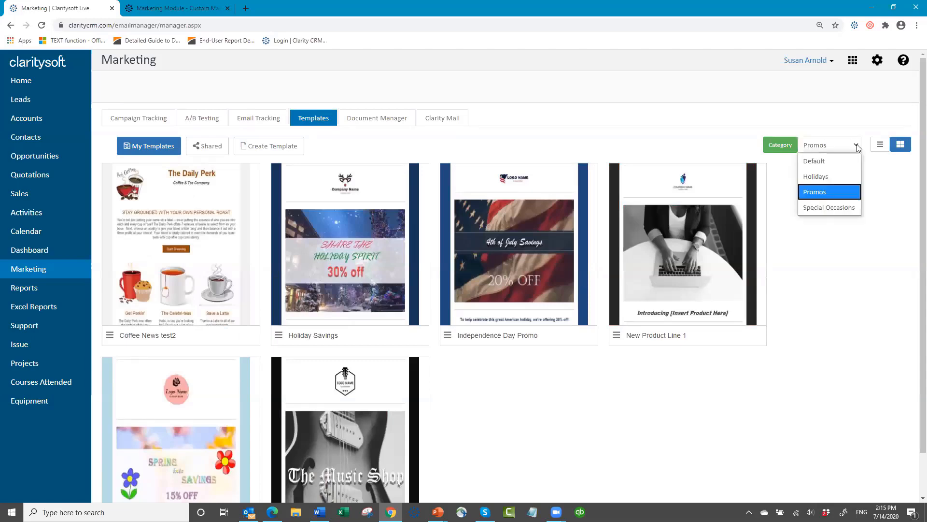
{"action": "left_click", "coordinate": [837, 209]}
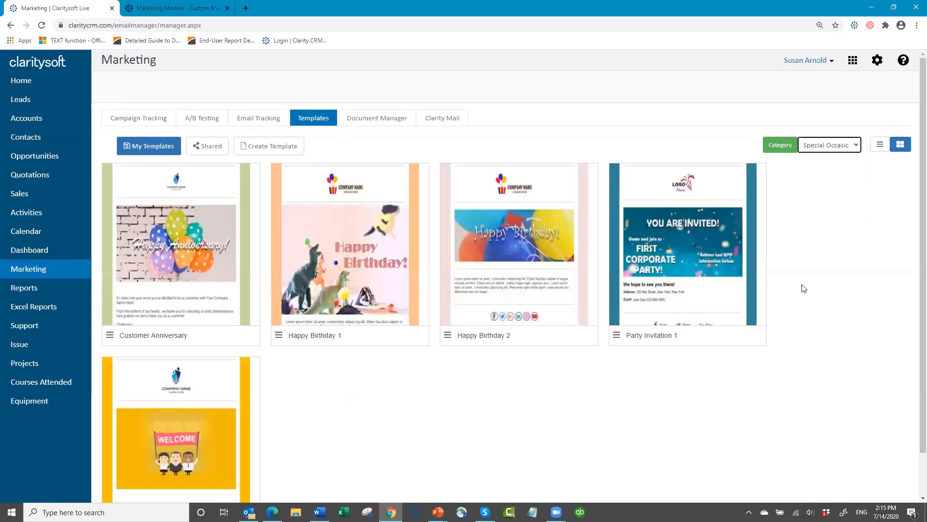
{"action": "scroll", "coordinate": [650, 396], "scroll_direction": "down", "scroll_amount": 1}
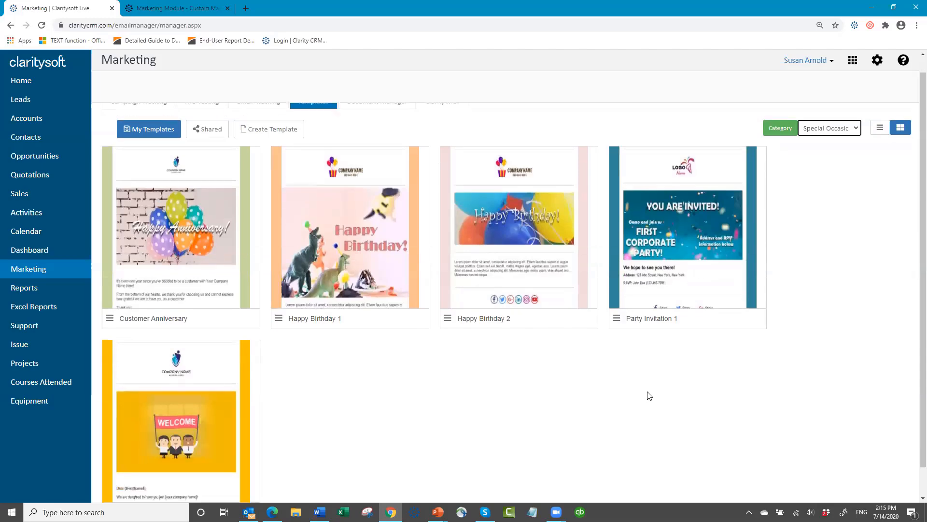
{"action": "scroll", "coordinate": [647, 397], "scroll_direction": "up", "scroll_amount": 1}
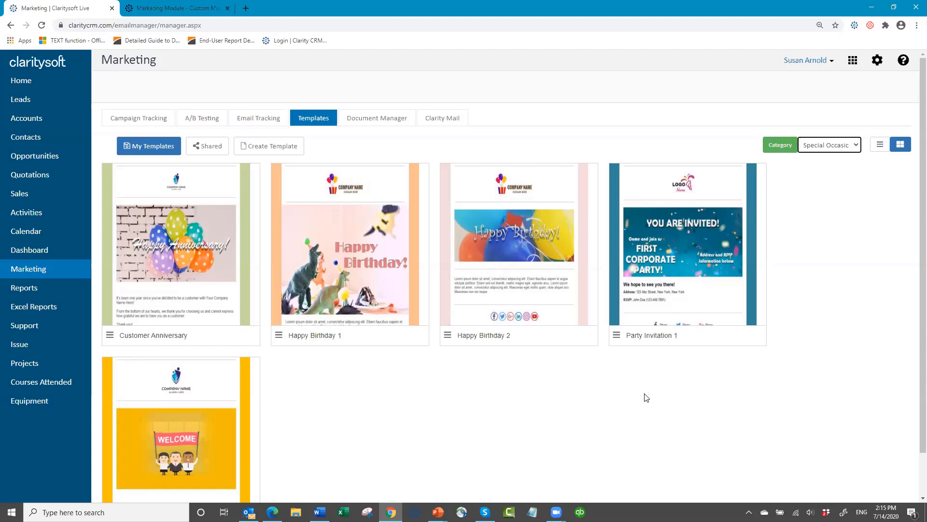
{"action": "left_click", "coordinate": [856, 147]}
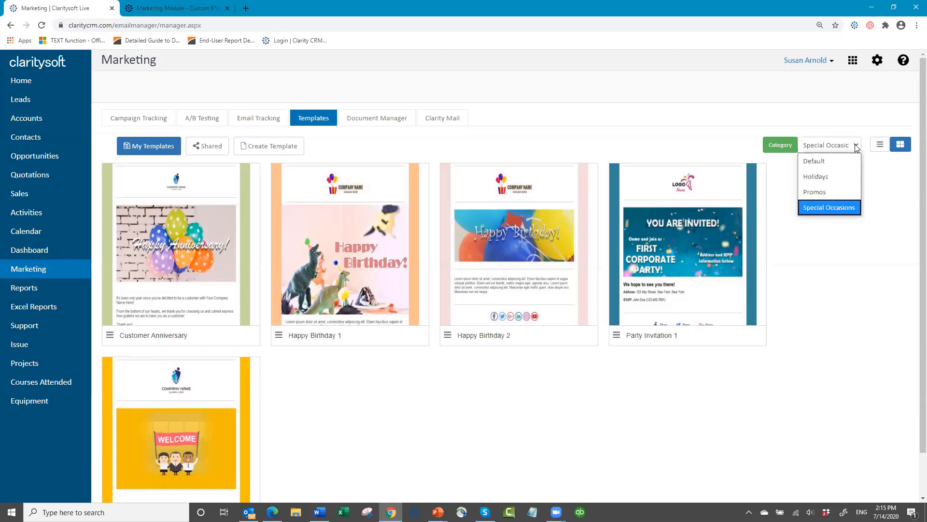
{"action": "left_click", "coordinate": [813, 162]}
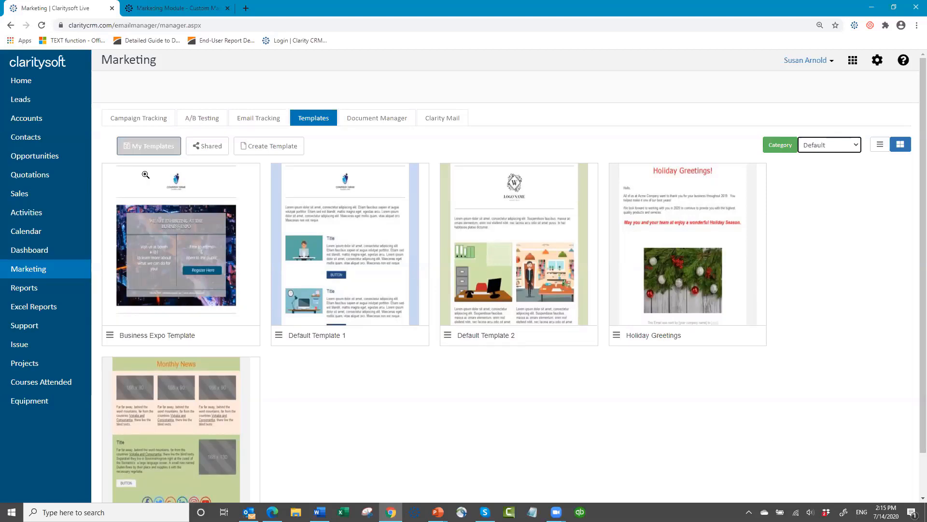
- Start a new blank email in the Email Builder and show the BLOCKS layout thumbnails
{"action": "left_click", "coordinate": [269, 149]}
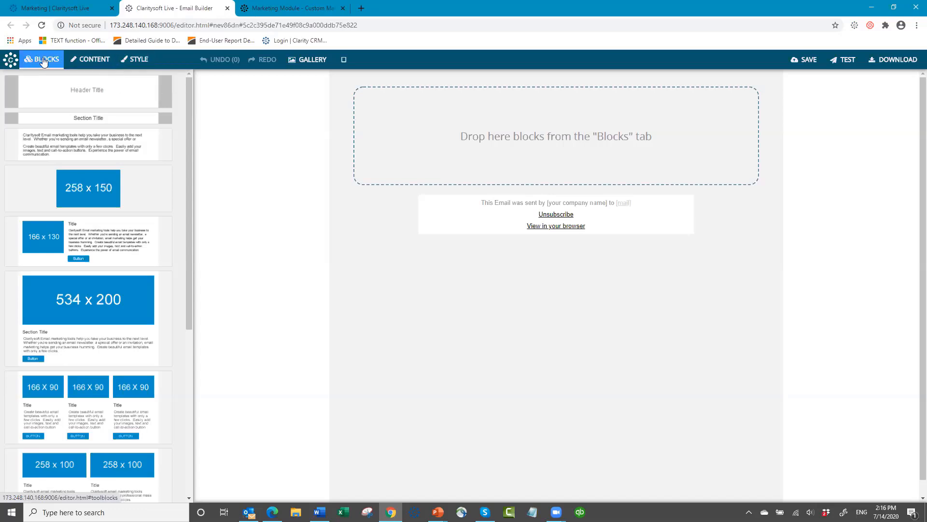
{"action": "left_click", "coordinate": [95, 65]}
{"action": "left_click", "coordinate": [129, 66]}
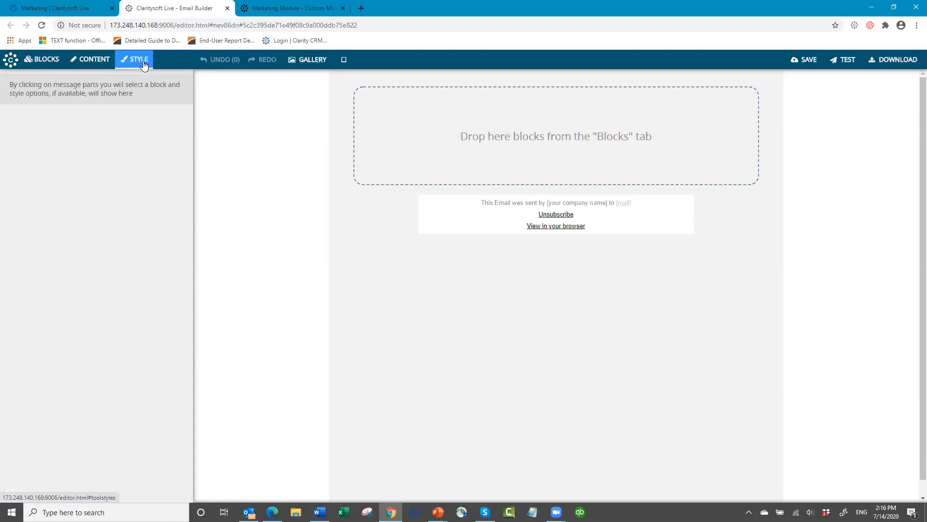
{"action": "left_click", "coordinate": [47, 64]}
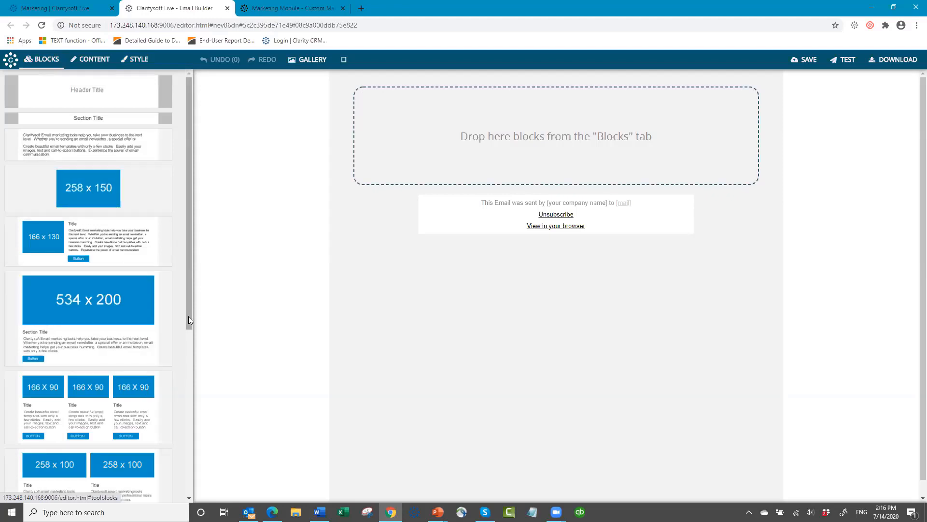
{"action": "left_click_drag", "start_coordinate": [189, 320], "coordinate": [172, 289]}
{"action": "mouse_move", "coordinate": [62, 304]}
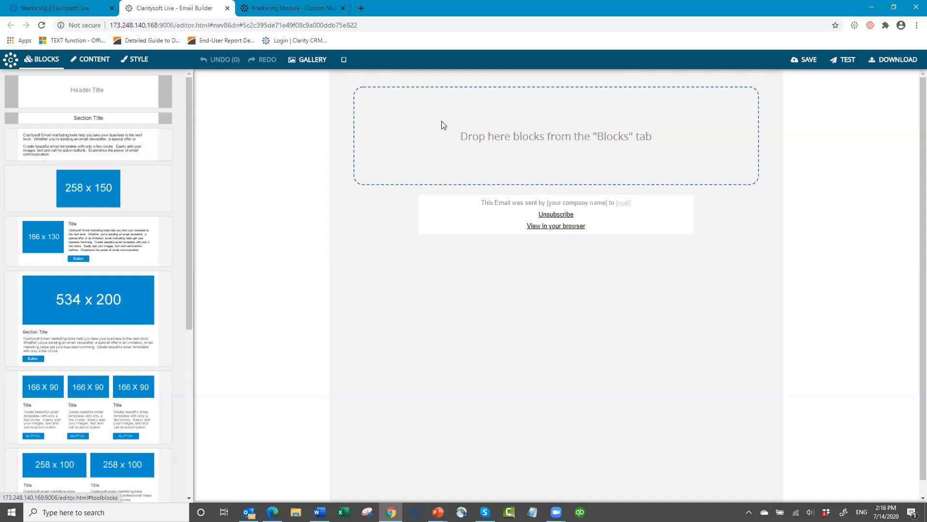
{"action": "mouse_move", "coordinate": [1, 183]}
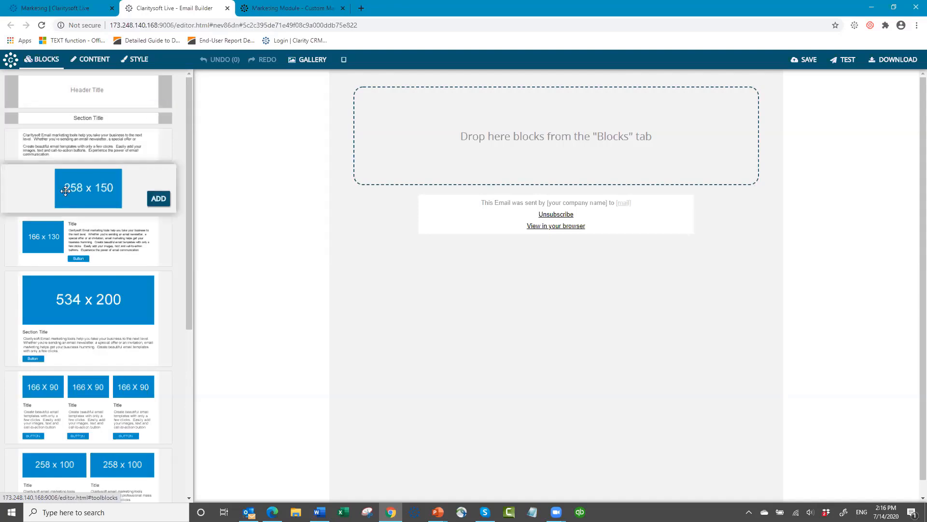
{"action": "mouse_move", "coordinate": [107, 308]}
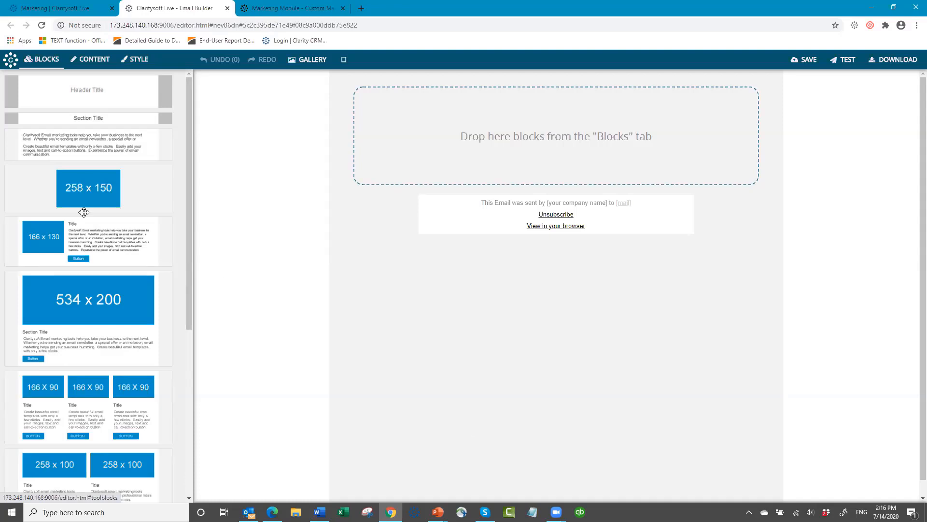
{"action": "mouse_move", "coordinate": [118, 237]}
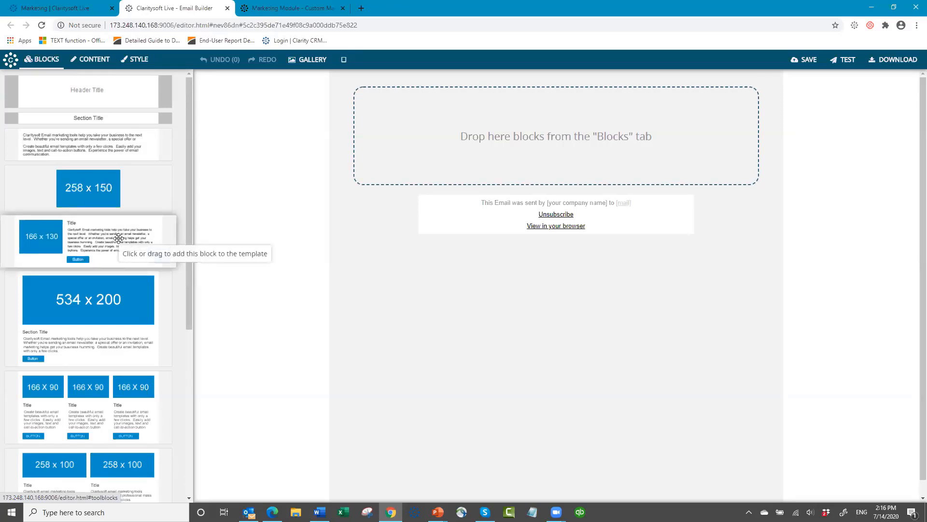
- Add the 166x130 image-and-text block, select it, and show its CONTENT settings
{"action": "left_click", "coordinate": [119, 237]}
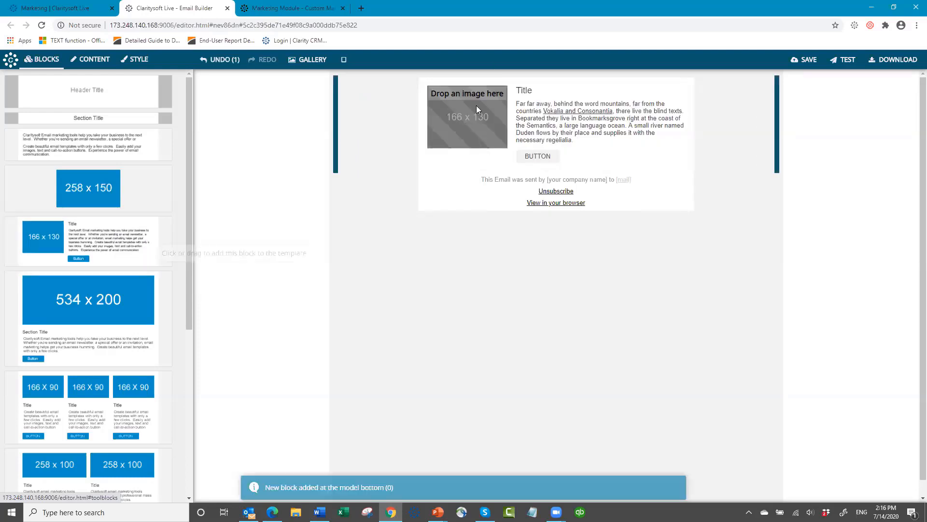
{"action": "mouse_move", "coordinate": [469, 117]}
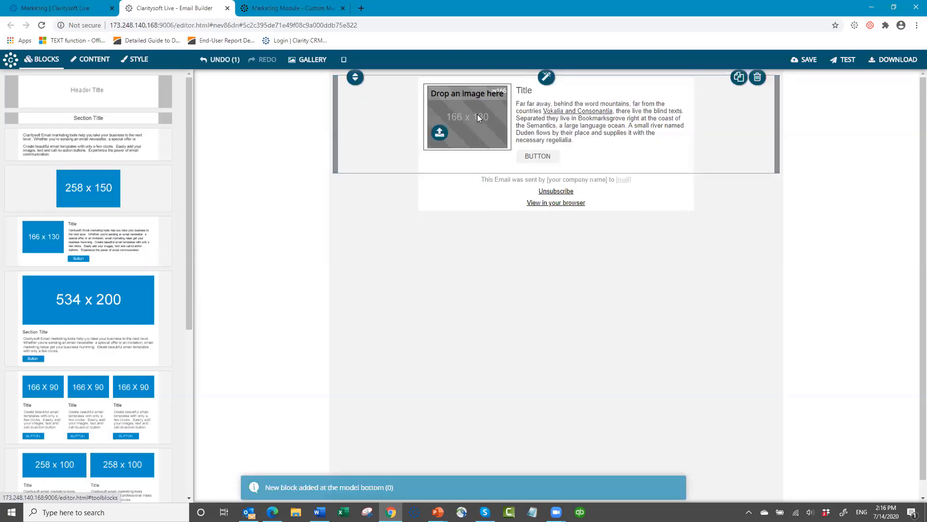
{"action": "left_click", "coordinate": [477, 117]}
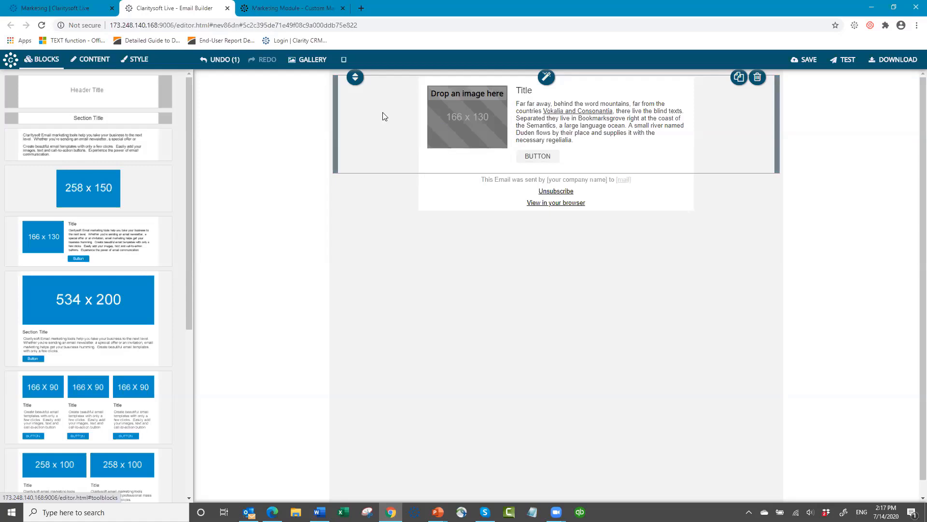
{"action": "left_click", "coordinate": [94, 62]}
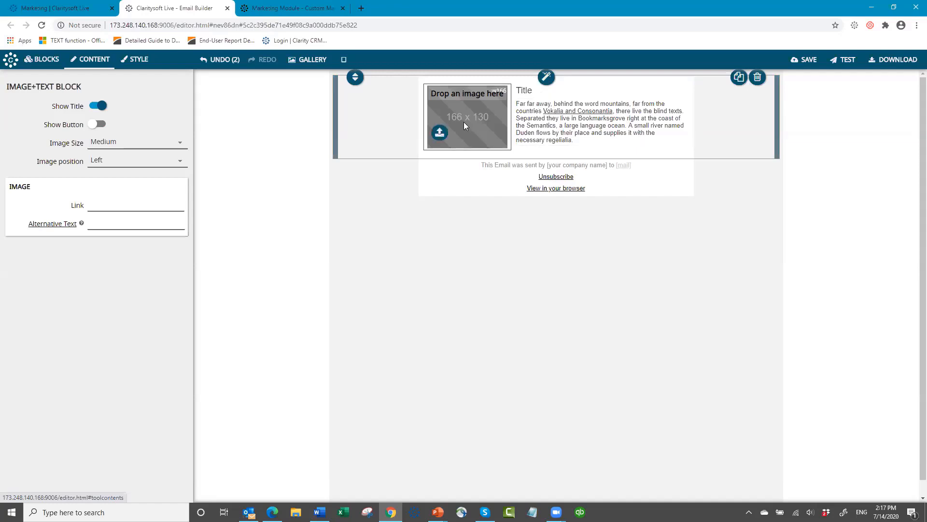
- Upload Hot Coffee.jpg into the image slot of the image-and-text block
{"action": "left_click", "coordinate": [440, 136]}
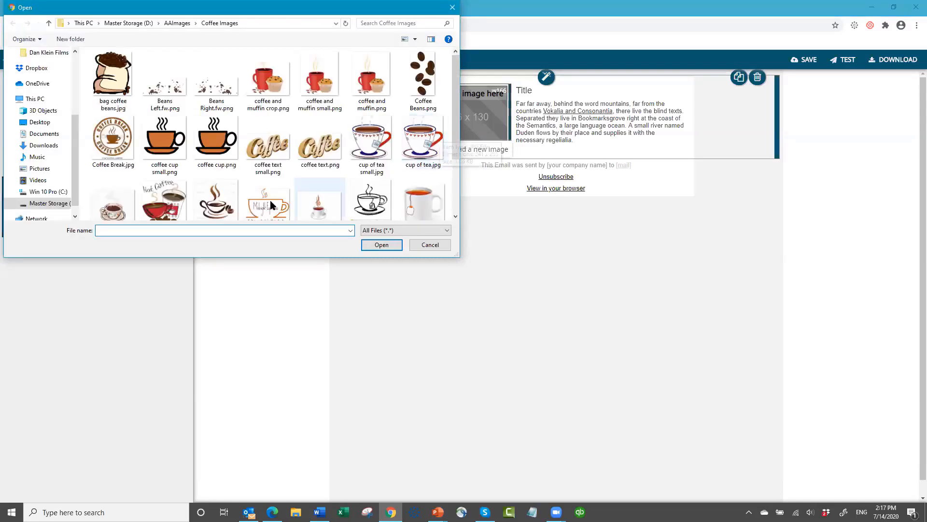
{"action": "left_click", "coordinate": [164, 201]}
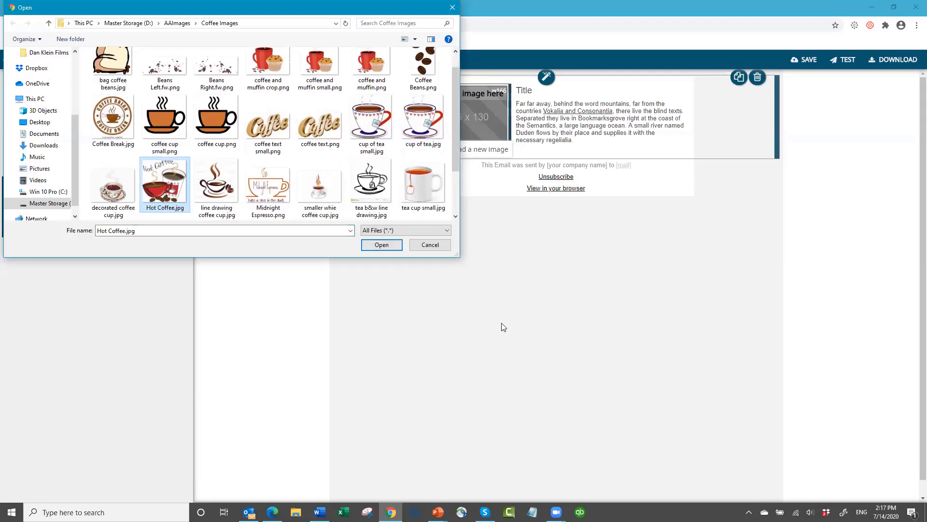
{"action": "key", "text": "Return"}
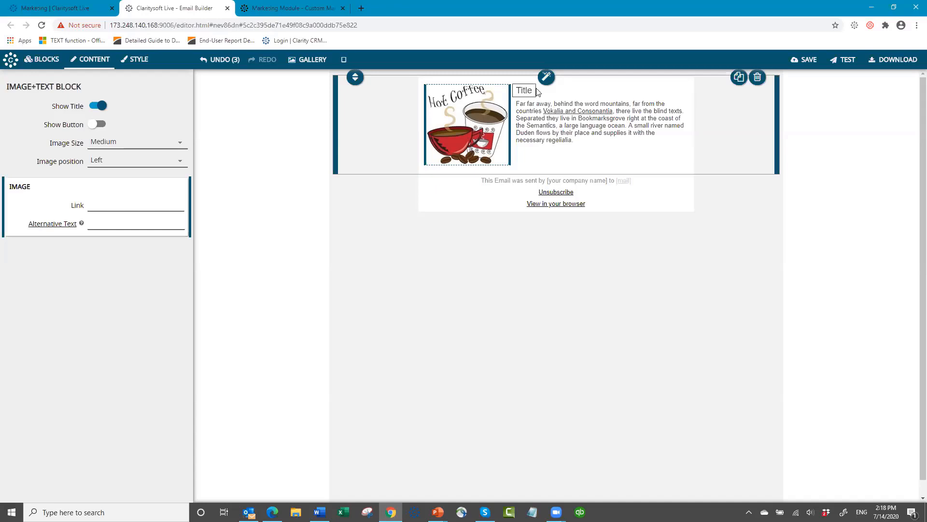
- Replace the Title placeholder with 'The Daily Perk'
{"action": "left_click", "coordinate": [536, 92]}
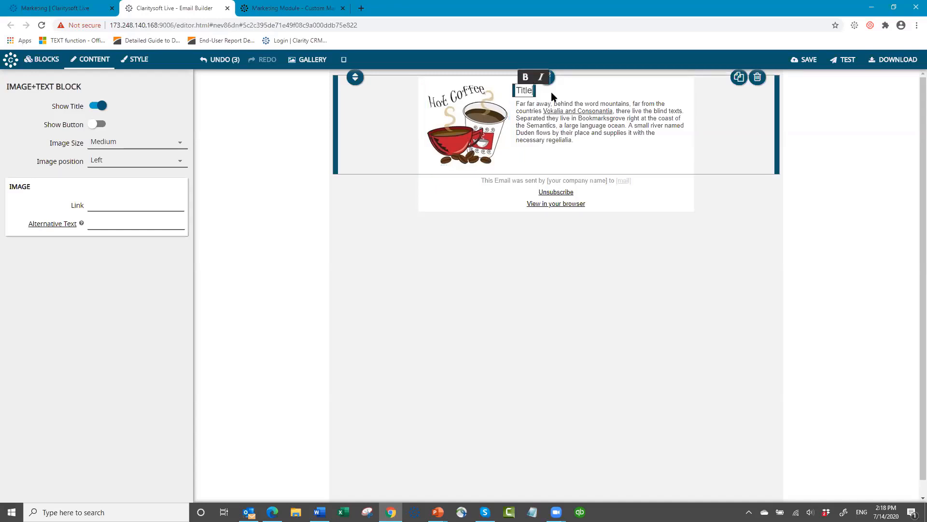
{"action": "key", "text": "BackSpace"}
{"action": "key", "text": "BackSpace"}
{"action": "key", "text": "BackSpace"}
{"action": "key", "text": "BackSpace"}
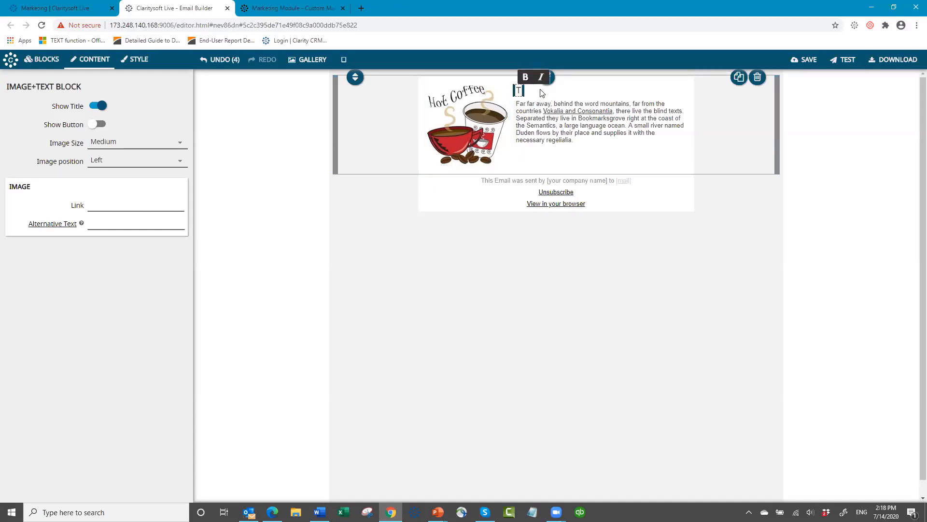
{"action": "key", "text": "BackSpace"}
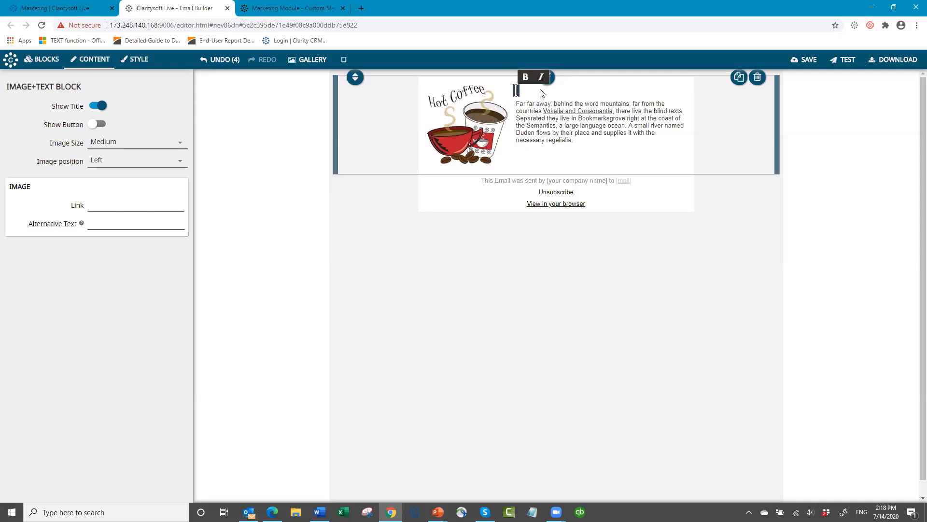
{"action": "type", "text": "The Dail"}
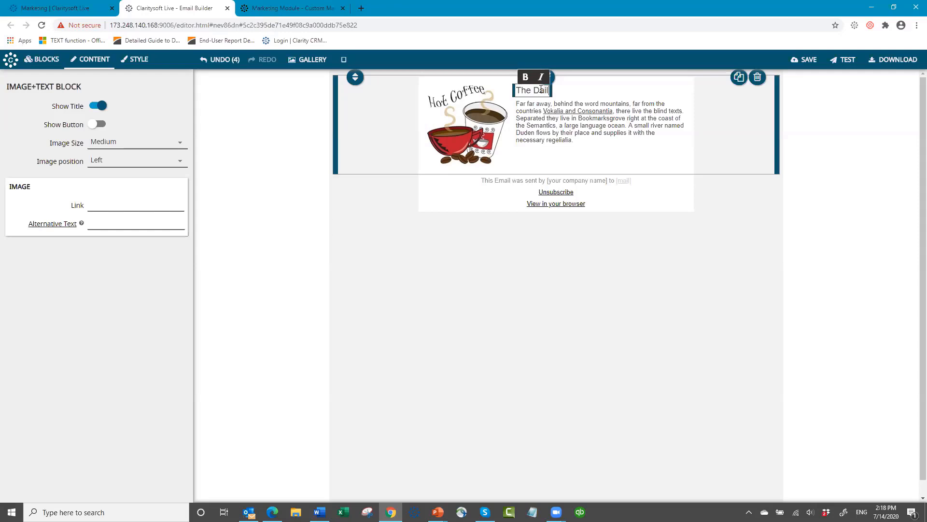
{"action": "type", "text": "y"}
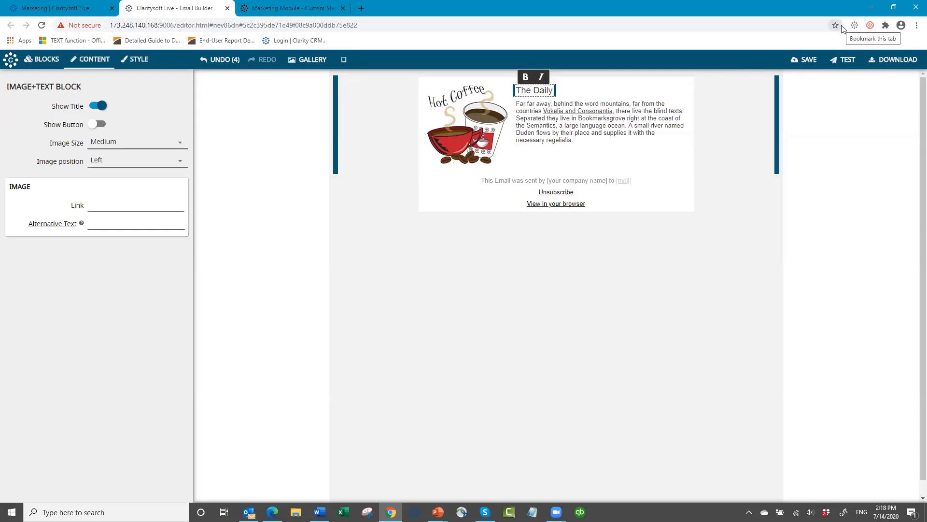
{"action": "type", "text": " Perk"}
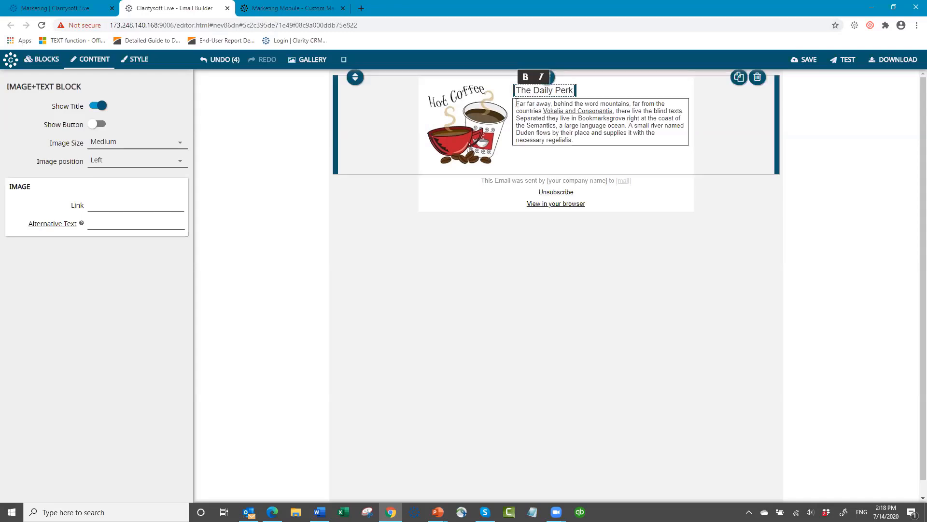
- Replace the sample paragraph with 'Coffee & Tea Company'
{"action": "left_click_drag", "start_coordinate": [517, 103], "coordinate": [594, 129]}
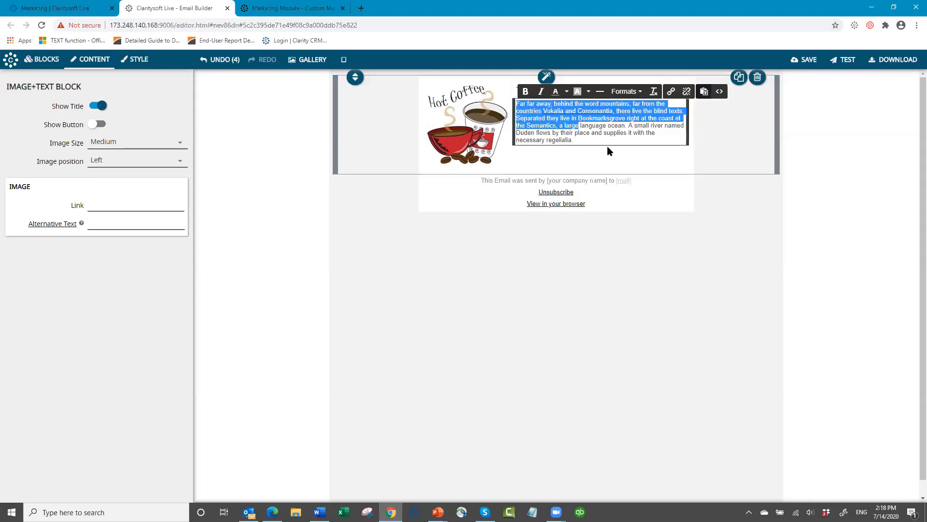
{"action": "key", "text": "ctrl+a"}
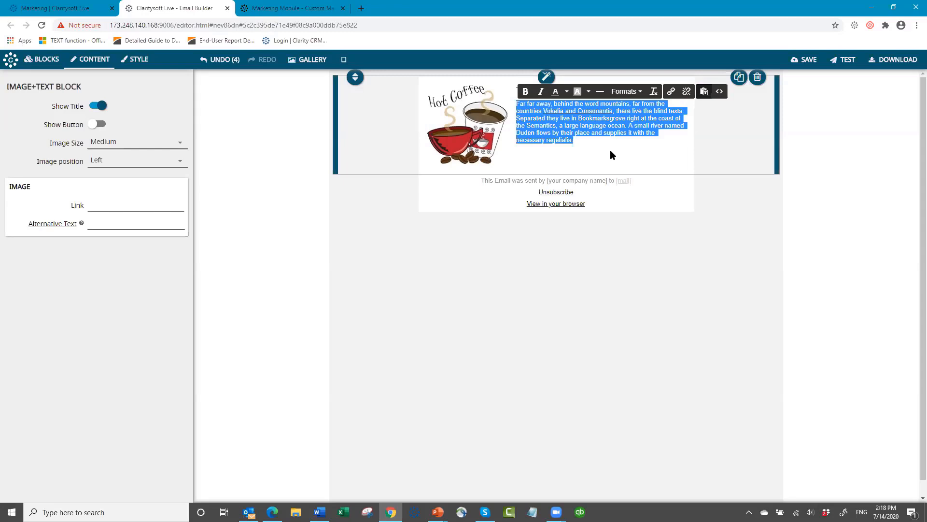
{"action": "type", "text": "Coff"}
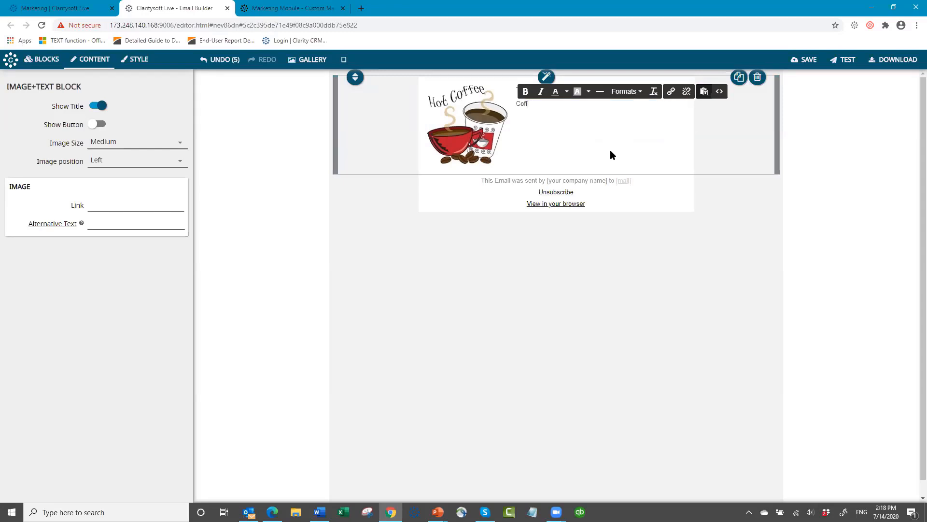
{"action": "type", "text": "ee & T"}
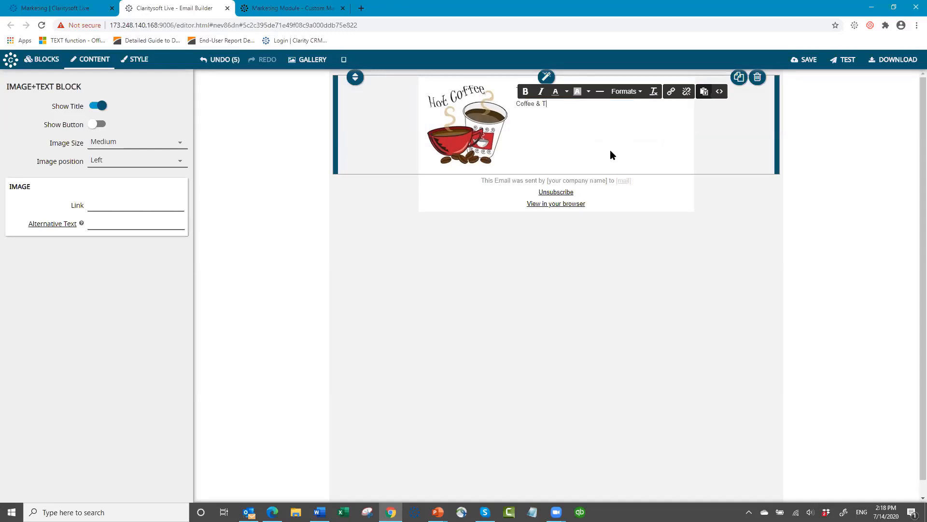
{"action": "type", "text": "ea C"}
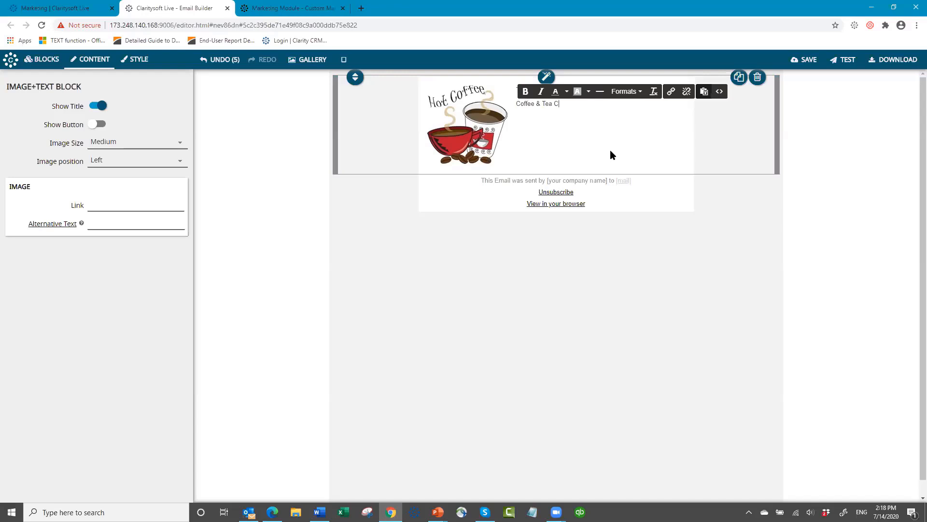
{"action": "type", "text": "m"}
{"action": "key", "text": "BackSpace"}
{"action": "type", "text": "omp"}
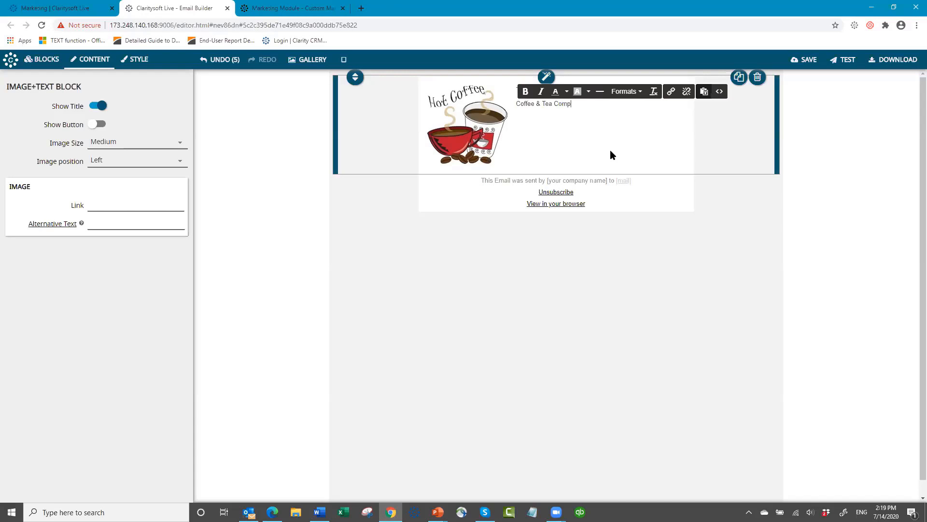
{"action": "type", "text": "any"}
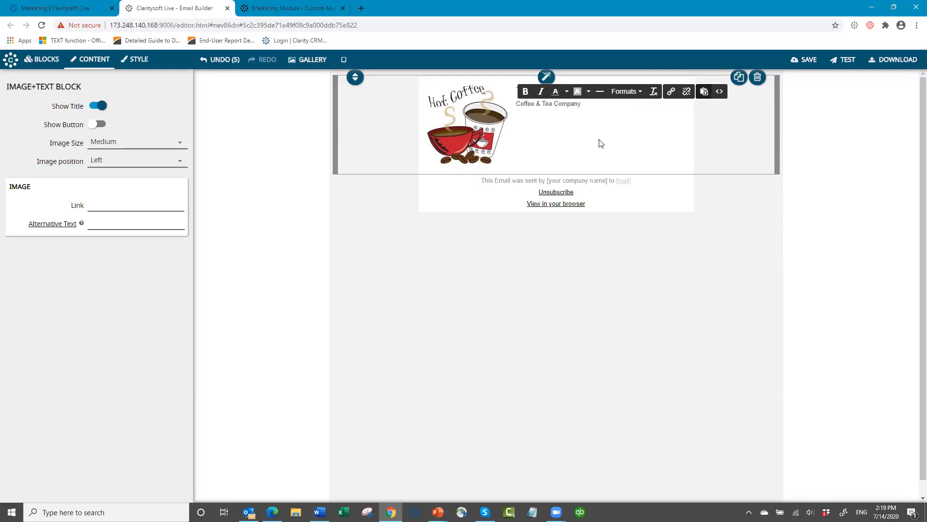
{"action": "left_click", "coordinate": [578, 160]}
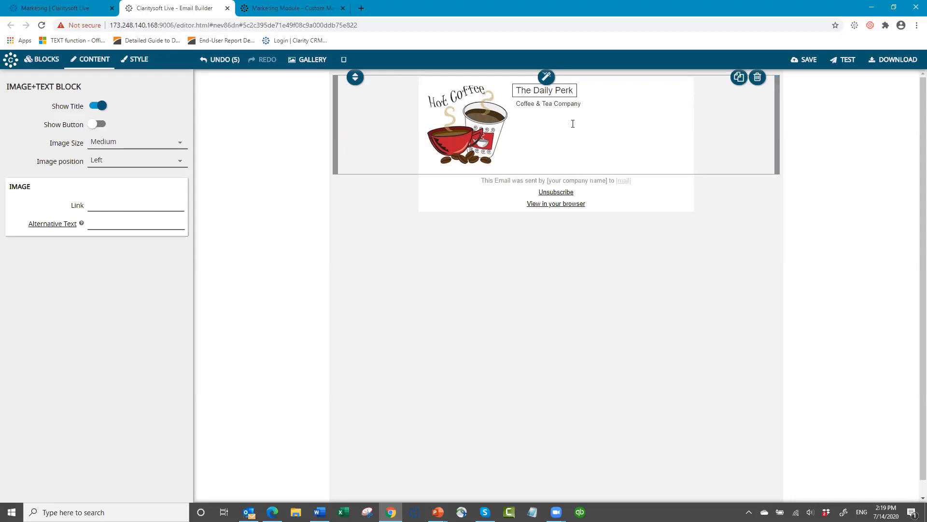
- Set the 'The Daily Perk' title in bold type
{"action": "left_click", "coordinate": [520, 91]}
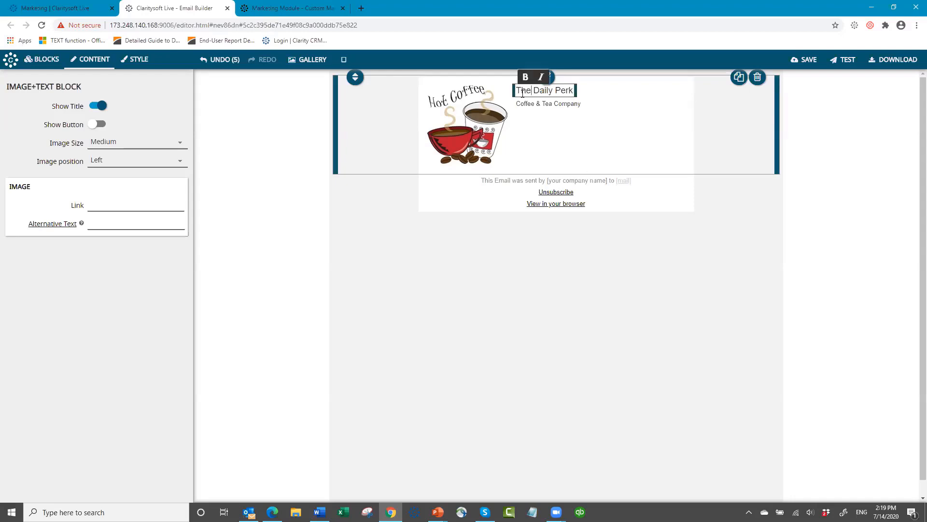
{"action": "left_click_drag", "start_coordinate": [517, 91], "coordinate": [577, 100]}
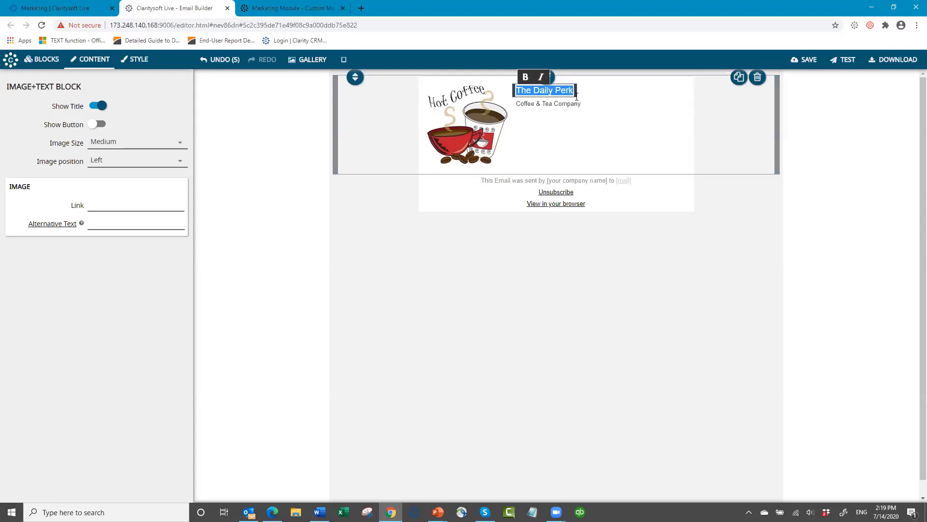
{"action": "left_click", "coordinate": [525, 77]}
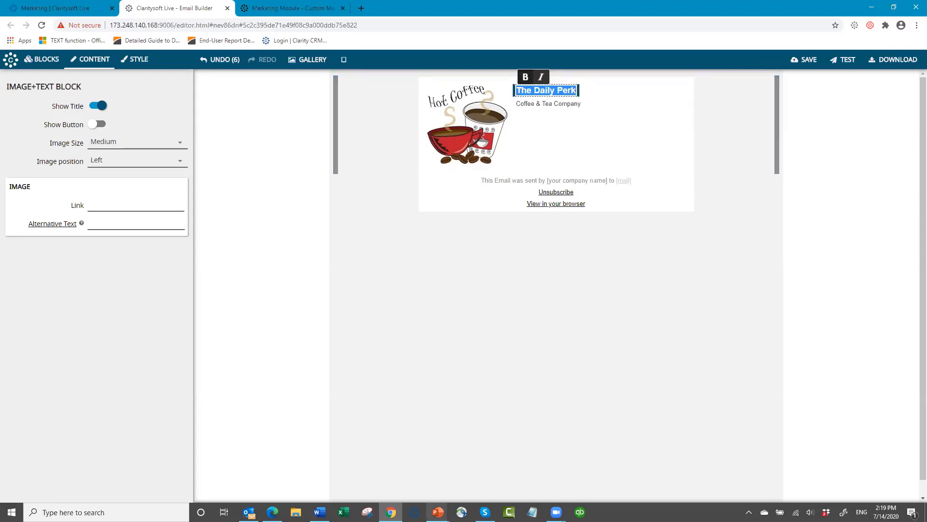
{"action": "mouse_move", "coordinate": [437, 511]}
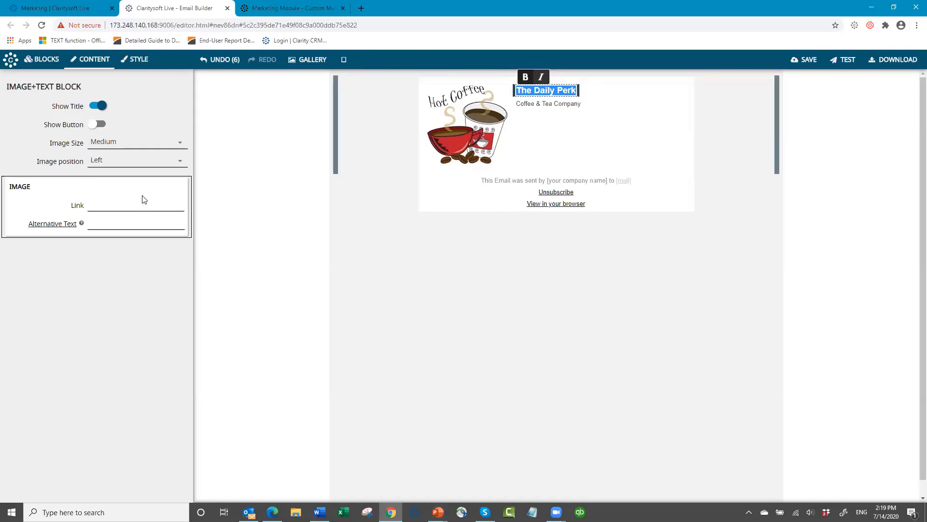
- Switch the STYLE panel from global email styles to IMAGE+TEXT BLOCK styling
{"action": "left_click", "coordinate": [139, 61]}
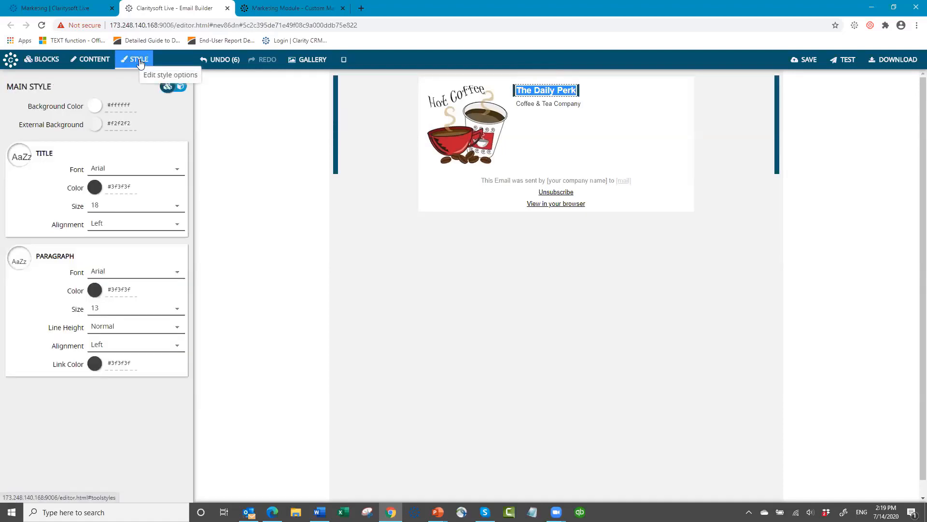
{"action": "left_click", "coordinate": [182, 88]}
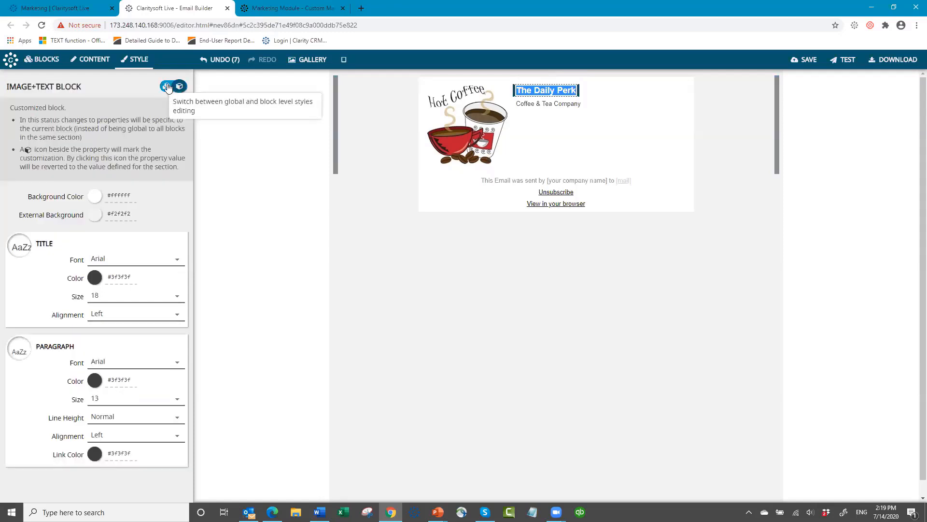
{"action": "left_click", "coordinate": [168, 86]}
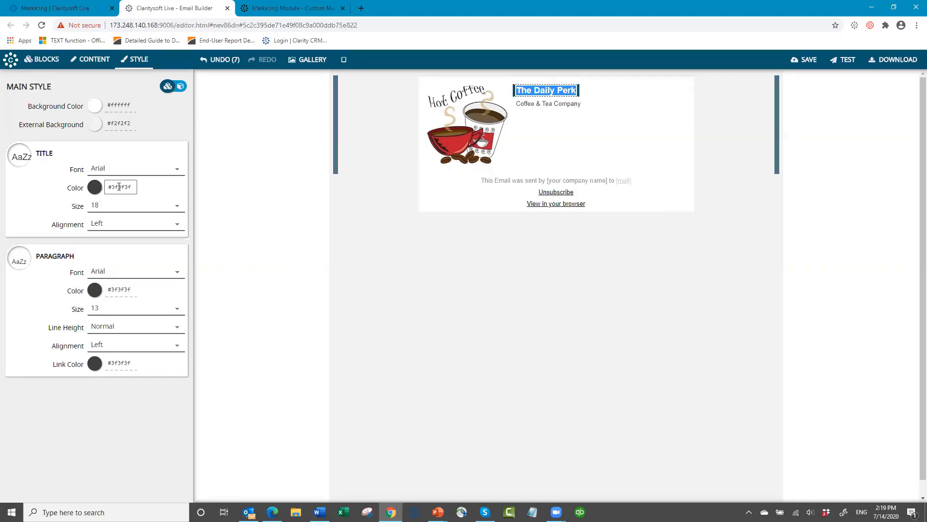
{"action": "left_click", "coordinate": [181, 88]}
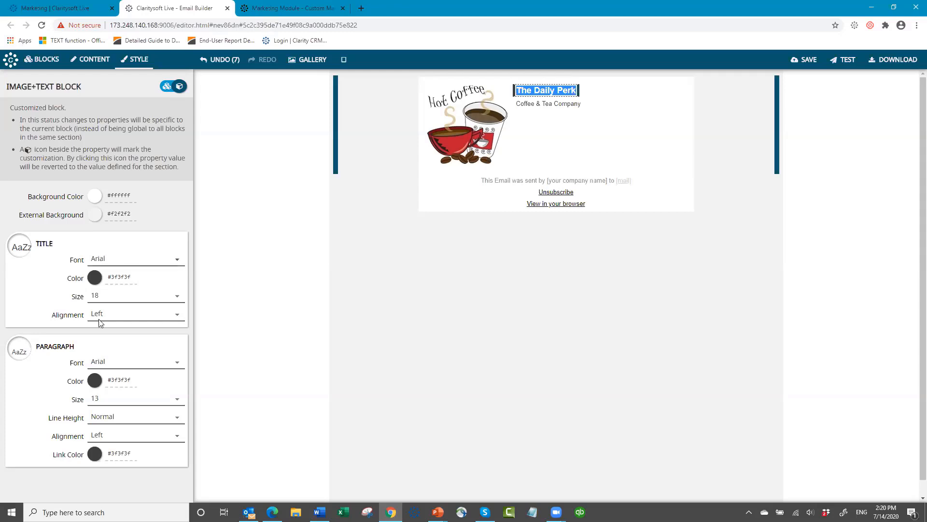
- Style the block title in Arial, colour #974806, size 31, left-aligned
{"action": "left_click", "coordinate": [177, 261]}
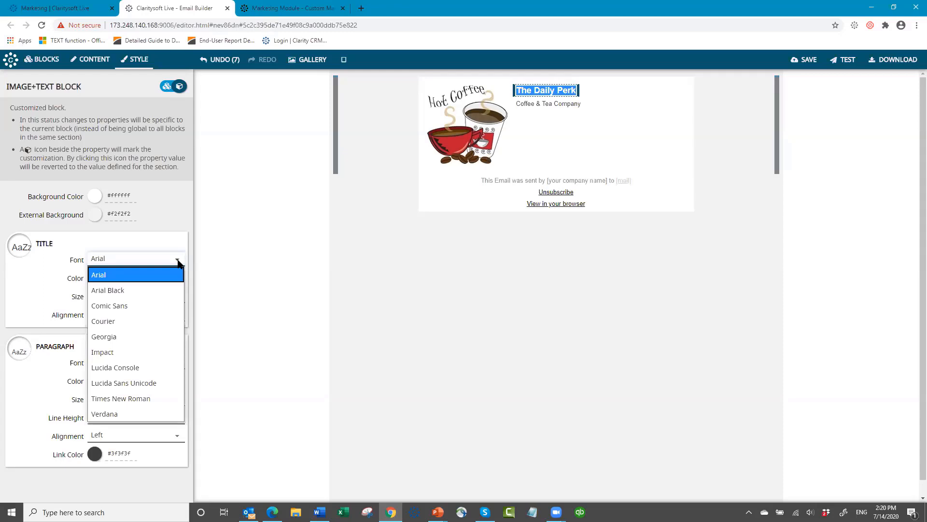
{"action": "left_click", "coordinate": [138, 274]}
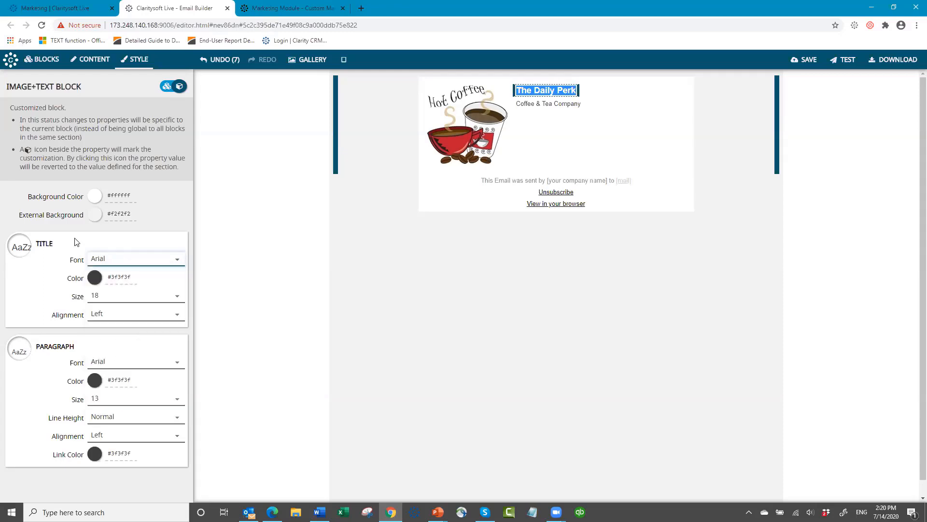
{"action": "left_click", "coordinate": [96, 278]}
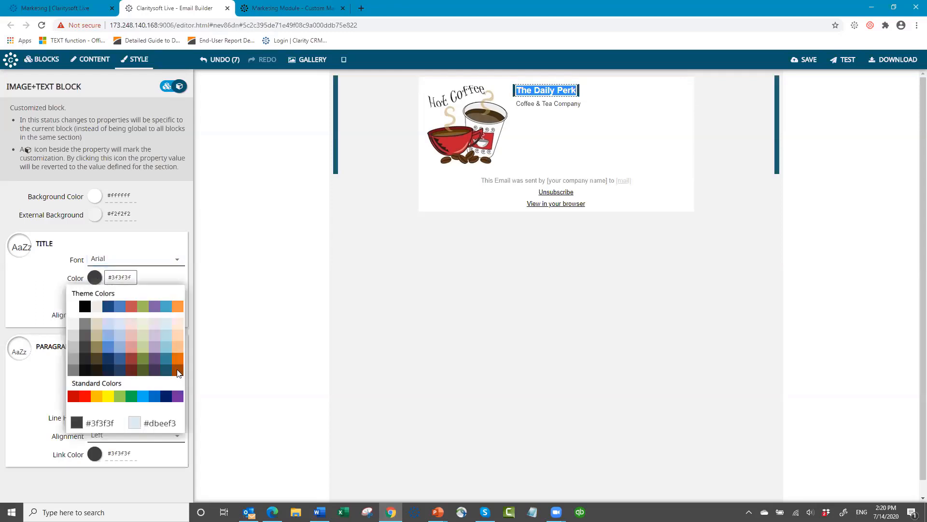
{"action": "left_click", "coordinate": [178, 370]}
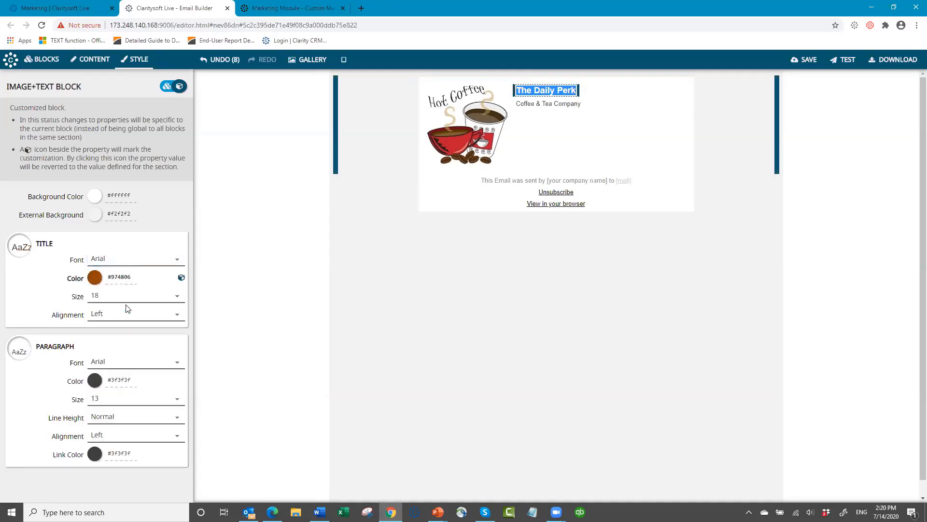
{"action": "left_click", "coordinate": [177, 297]}
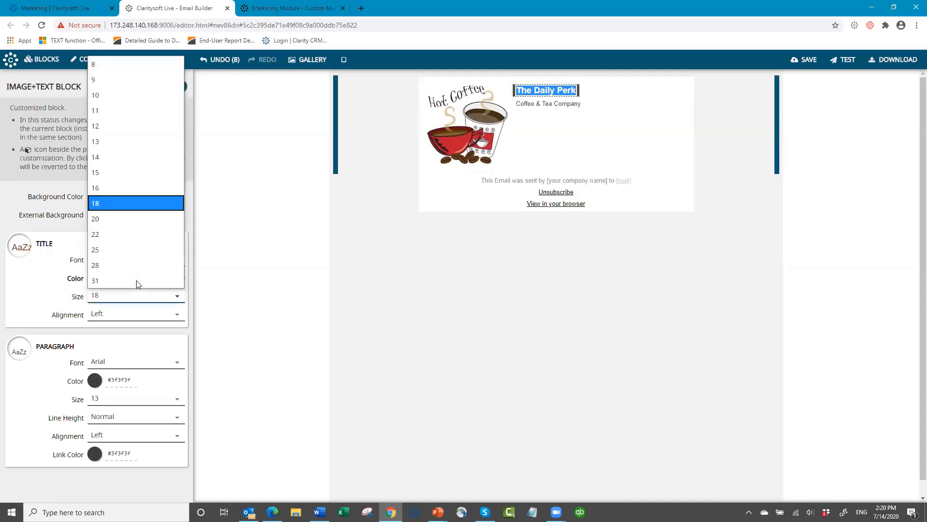
{"action": "left_click", "coordinate": [137, 282]}
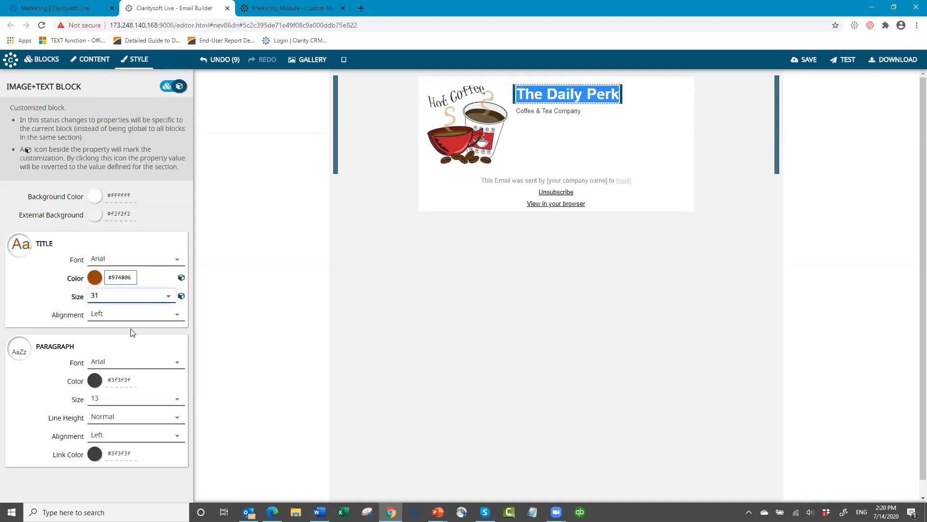
{"action": "left_click", "coordinate": [178, 316]}
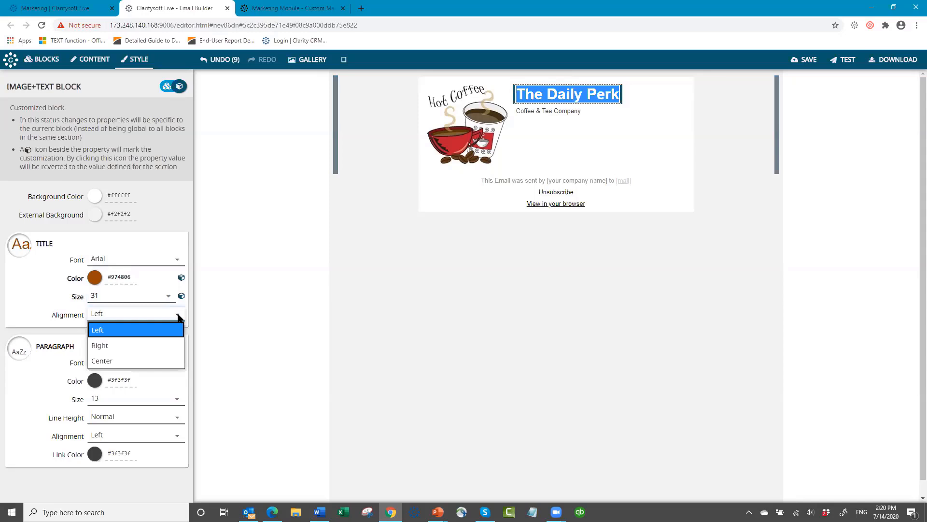
{"action": "left_click", "coordinate": [144, 317]}
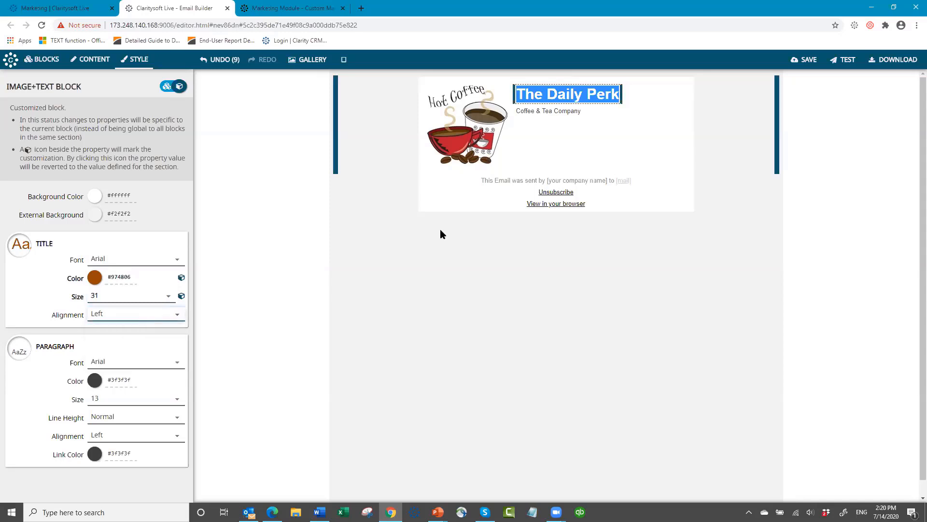
- Make 'Coffee & Tea Company' bold, paragraph size 18, and centre-aligned
{"action": "left_click", "coordinate": [584, 112]}
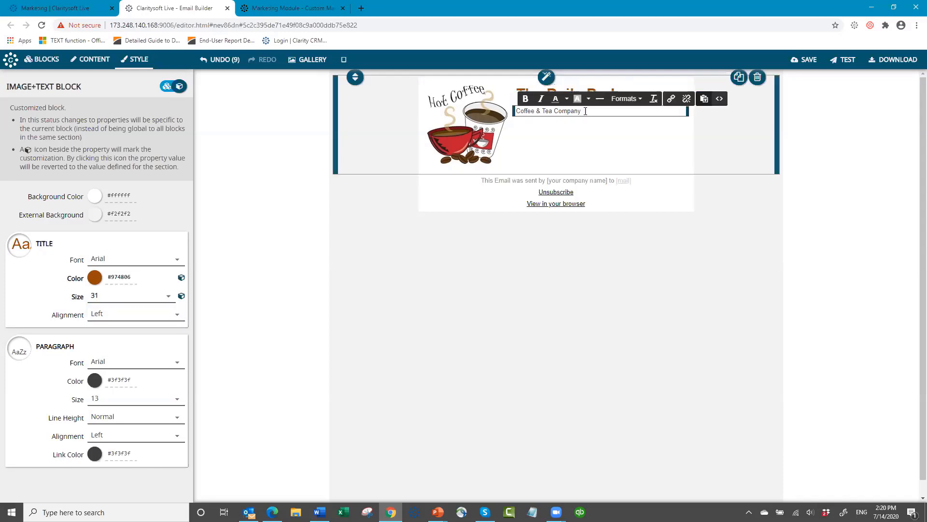
{"action": "triple_click", "coordinate": [529, 110]}
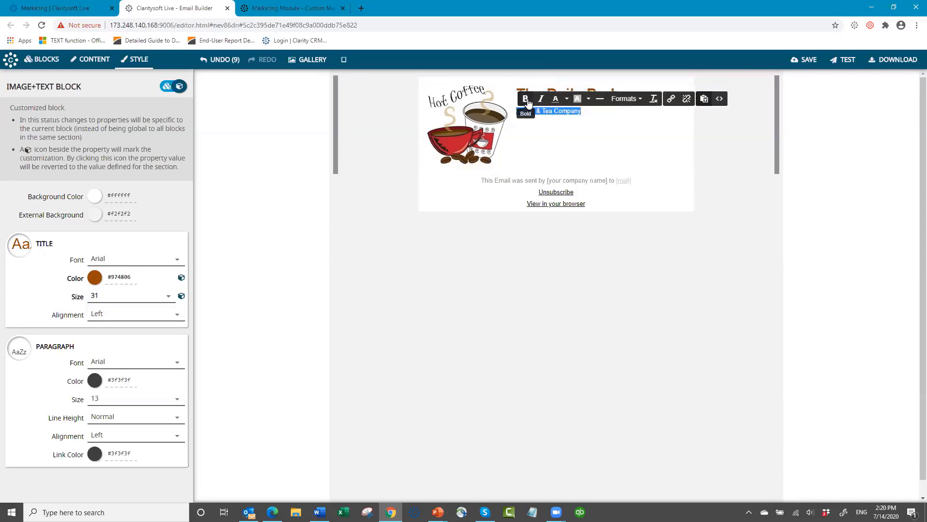
{"action": "key", "text": "ctrl+b"}
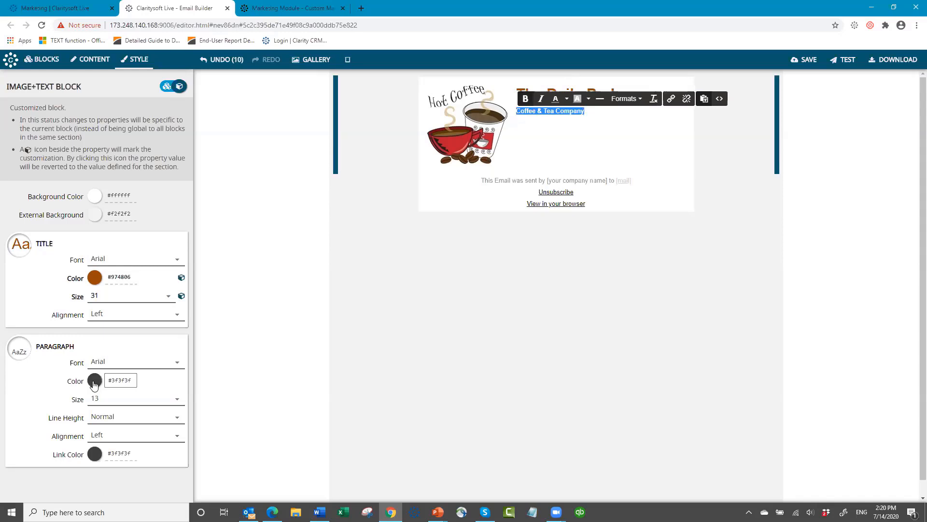
{"action": "left_click", "coordinate": [177, 401]}
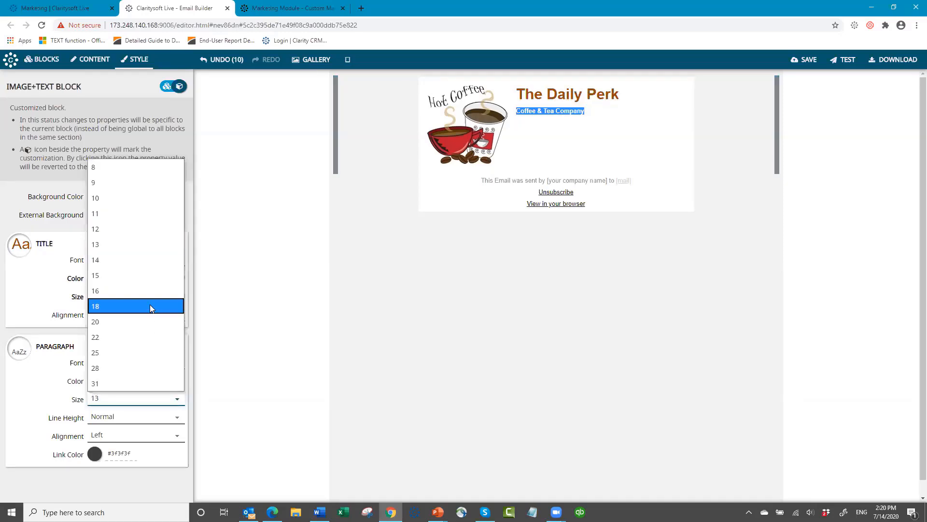
{"action": "left_click", "coordinate": [150, 306]}
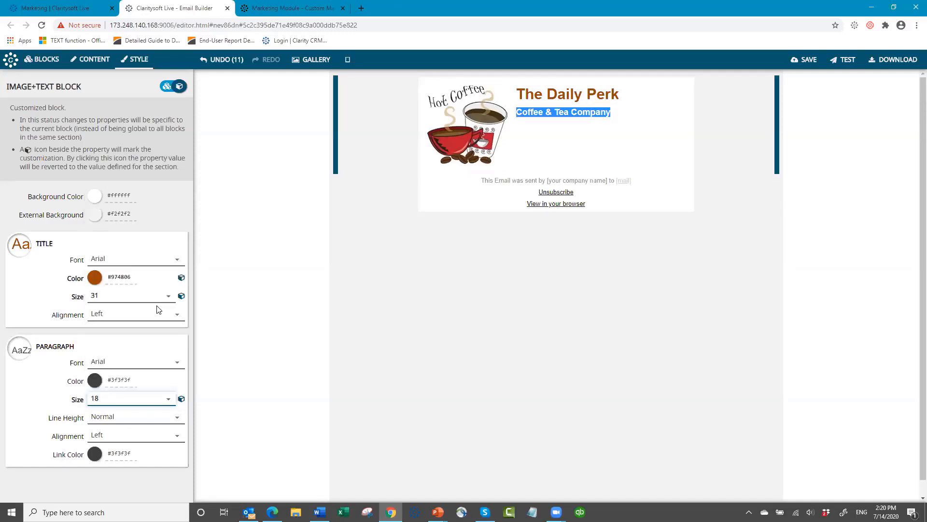
{"action": "left_click", "coordinate": [178, 437]}
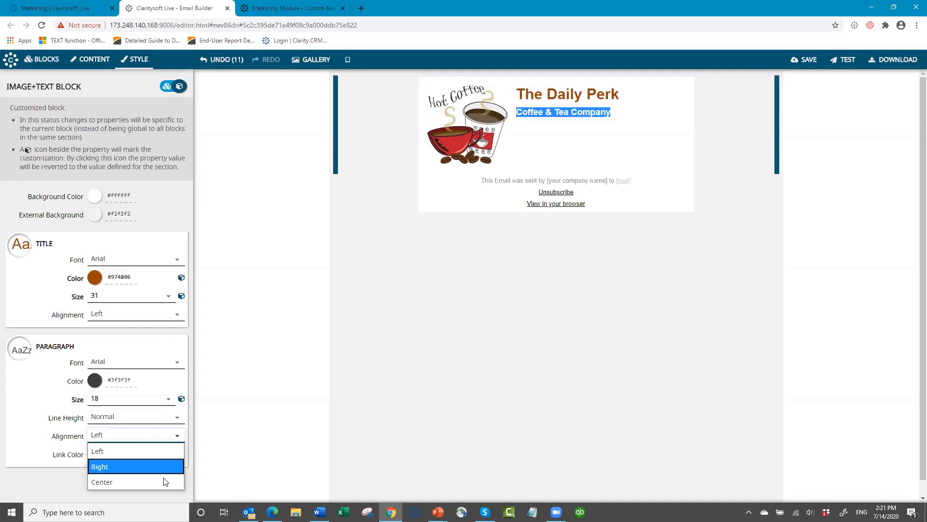
{"action": "left_click", "coordinate": [164, 482]}
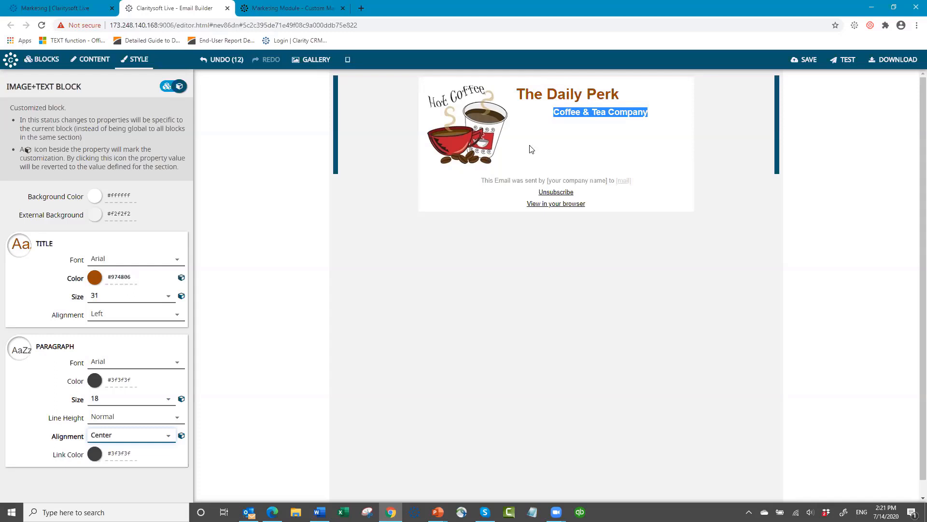
- Set the header block's background colour to #fbd5b5 and preview it deselected
{"action": "left_click", "coordinate": [463, 273]}
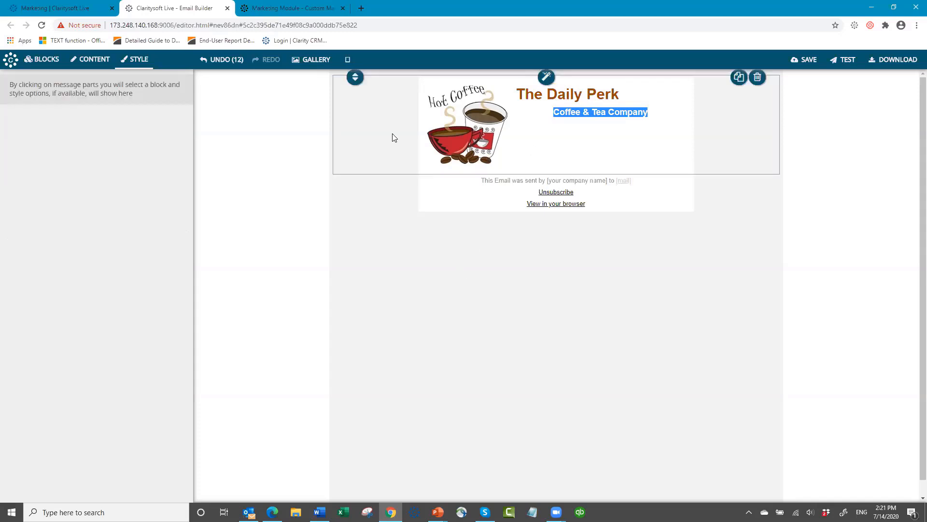
{"action": "left_click", "coordinate": [496, 170]}
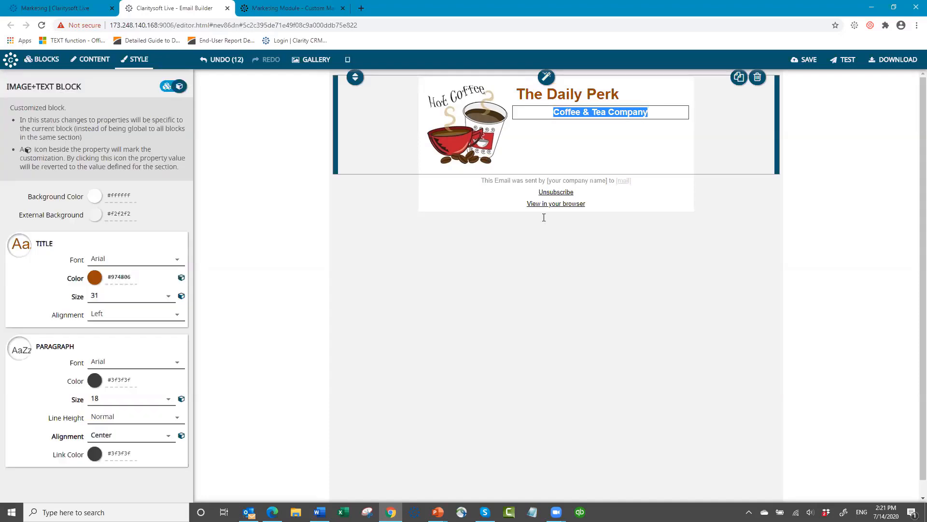
{"action": "left_click", "coordinate": [571, 112]}
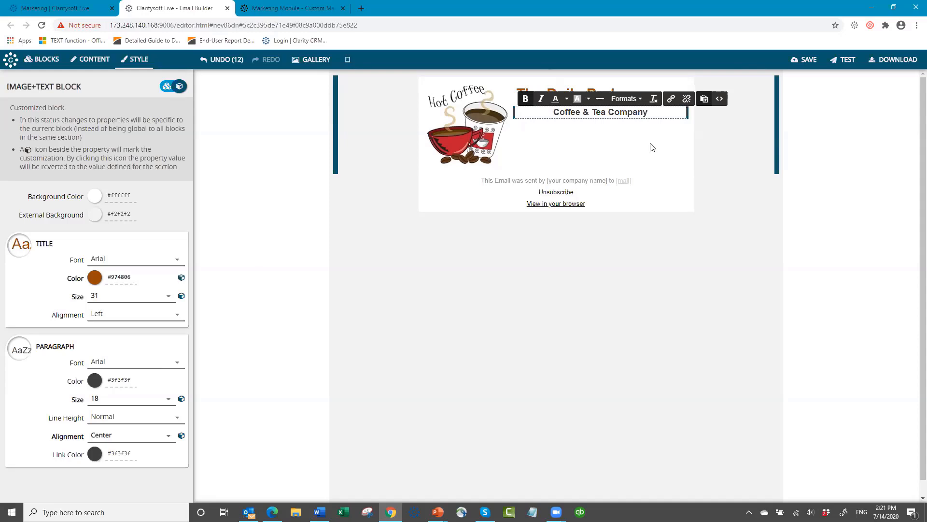
{"action": "left_click", "coordinate": [95, 197]}
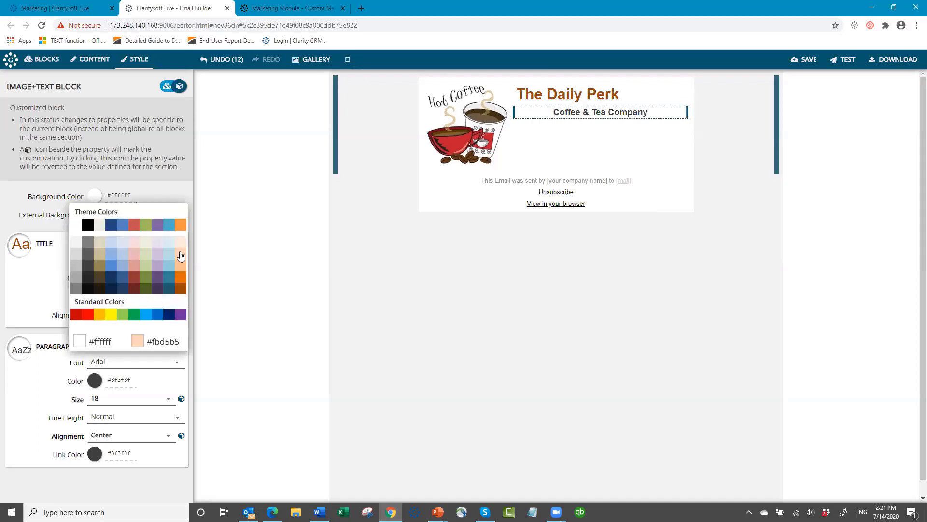
{"action": "left_click", "coordinate": [180, 252]}
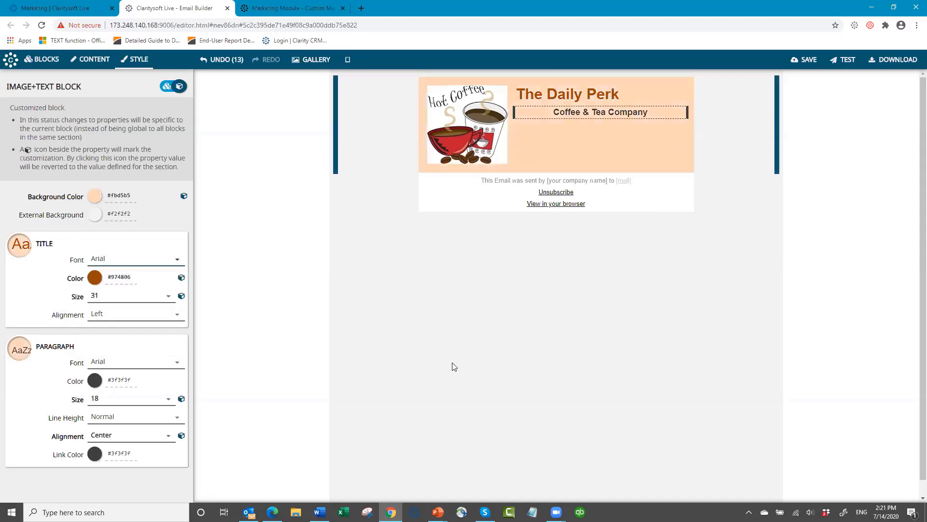
{"action": "left_click", "coordinate": [468, 309]}
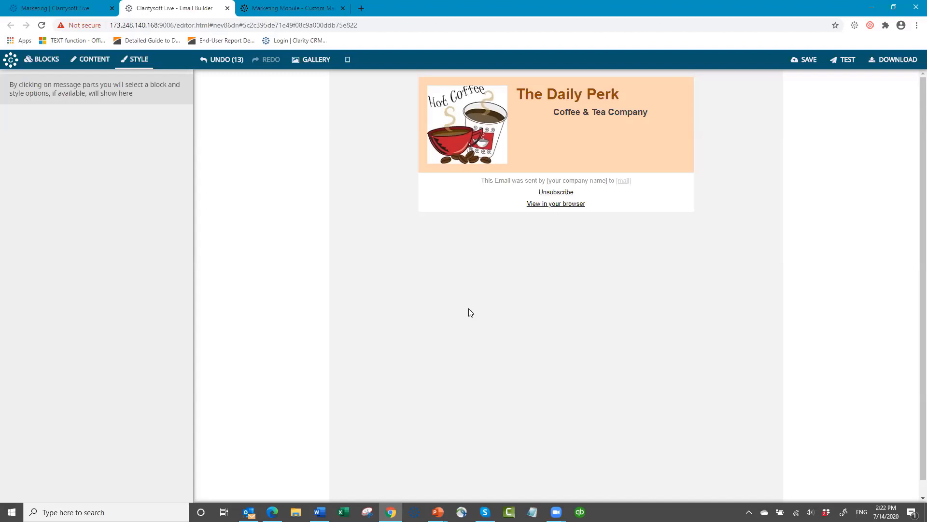
- Add the 534 x 200 image-and-text block below the header and view its CONTENT settings
{"action": "left_click", "coordinate": [41, 59]}
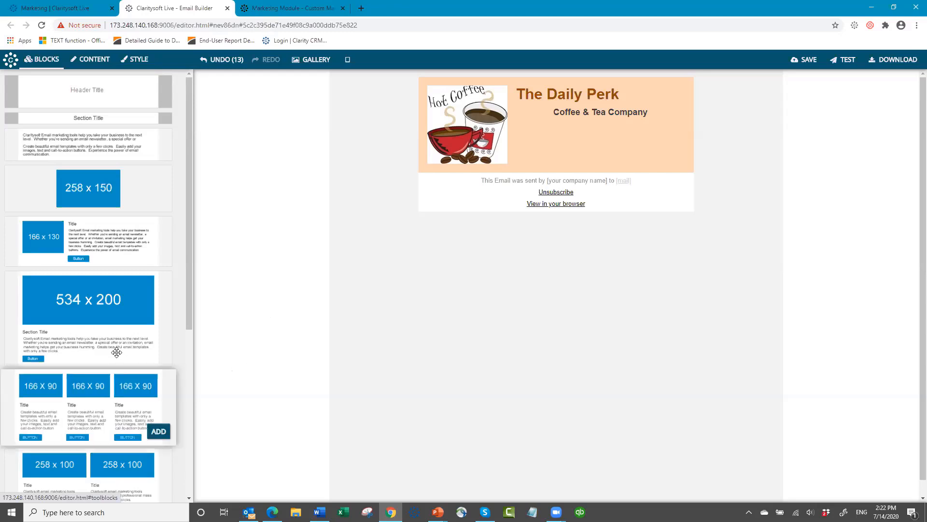
{"action": "mouse_move", "coordinate": [110, 349]}
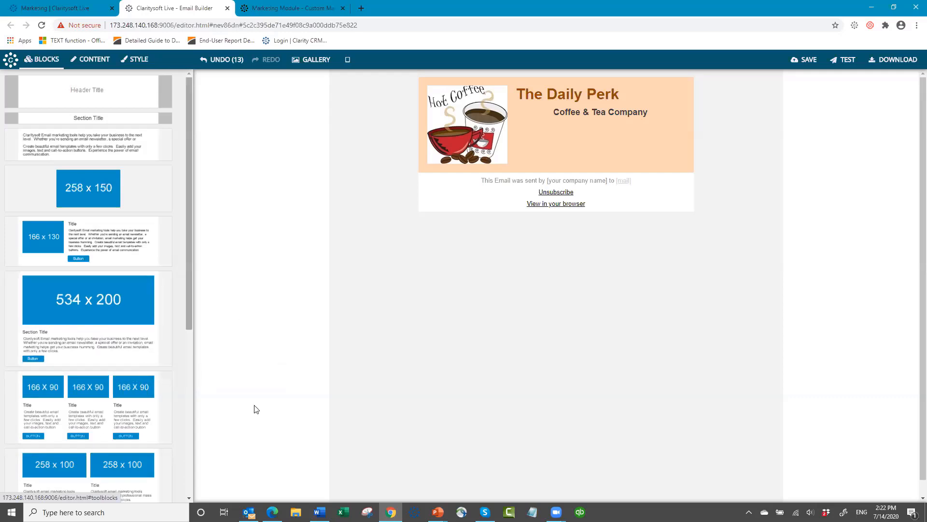
{"action": "mouse_move", "coordinate": [111, 302]}
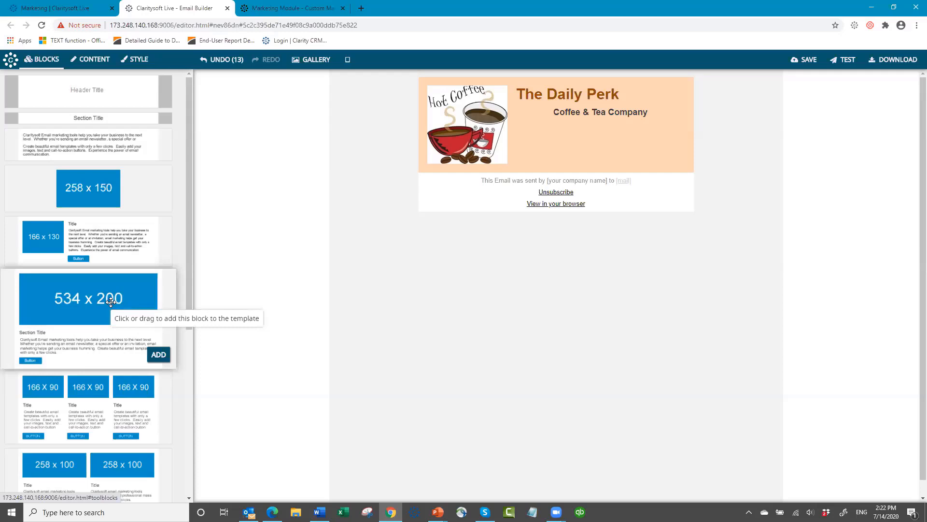
{"action": "left_click", "coordinate": [110, 302]}
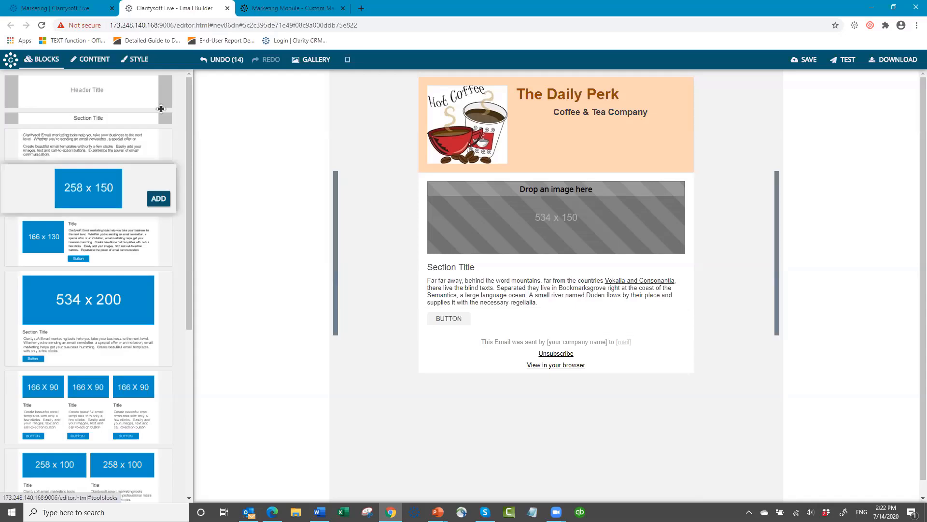
{"action": "left_click", "coordinate": [90, 60]}
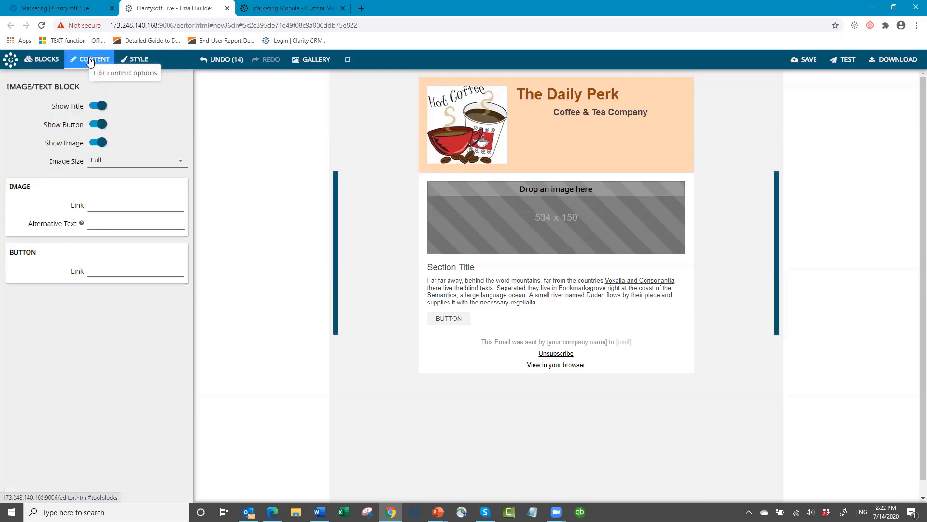
- Turn off Show Image and paste 'STAY GROUNDED WITH YOUR OWN PERSONAL ROAST' as the section title
{"action": "left_click", "coordinate": [95, 144]}
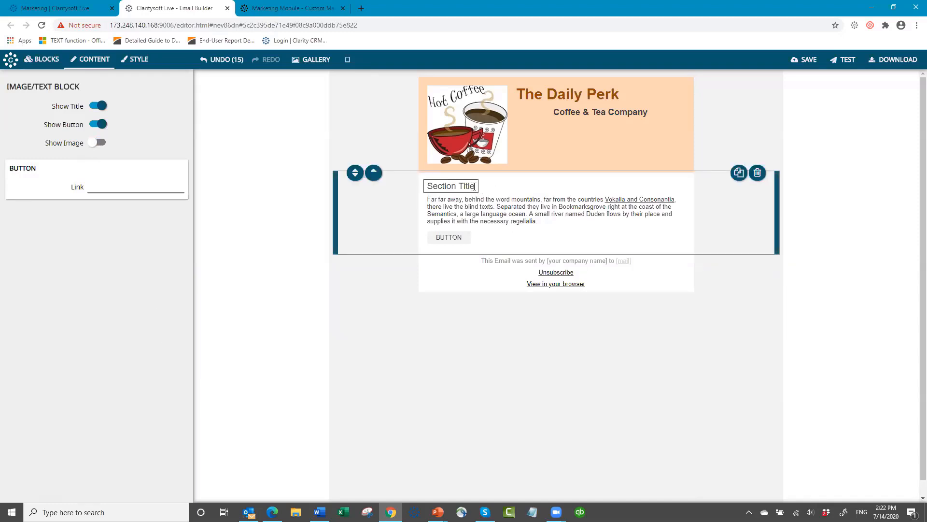
{"action": "left_click_drag", "start_coordinate": [474, 186], "coordinate": [401, 192]}
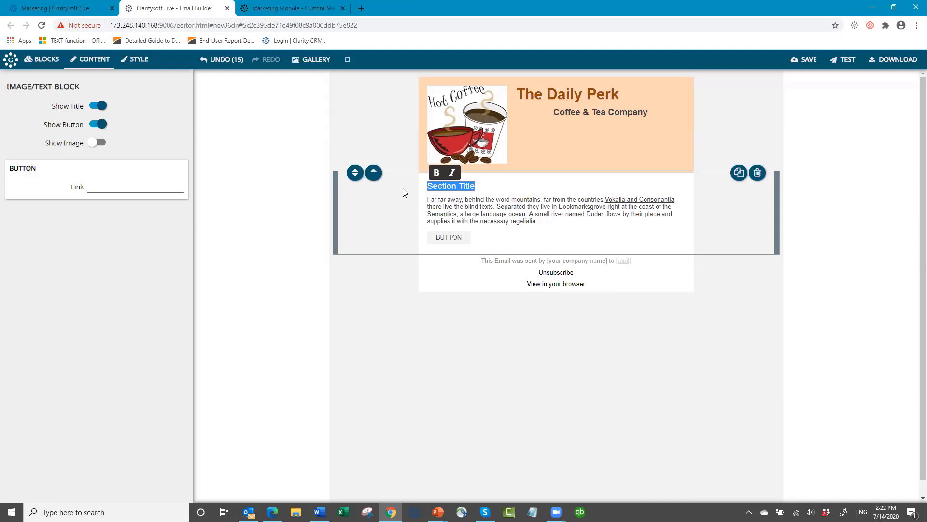
{"action": "type", "text": "TAY"}
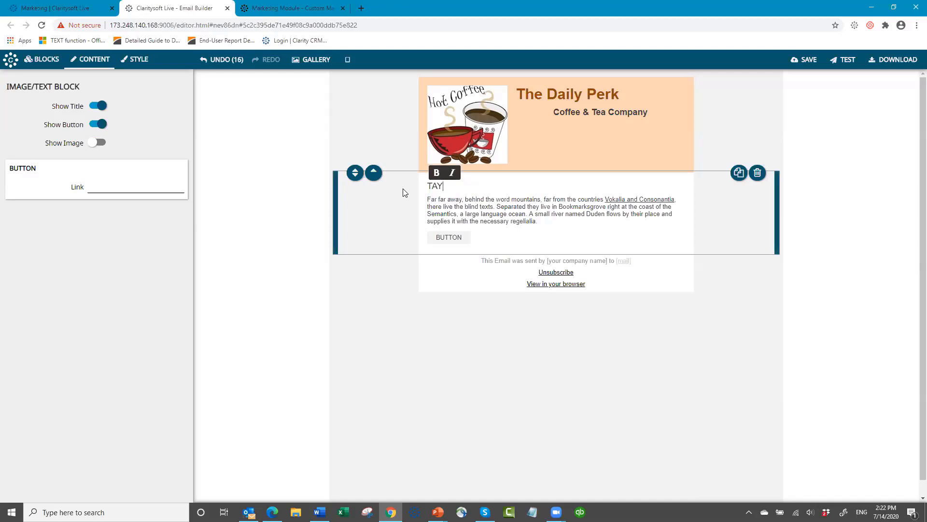
{"action": "key", "text": "BackSpace"}
{"action": "key", "text": "BackSpace"}
{"action": "key", "text": "BackSpace"}
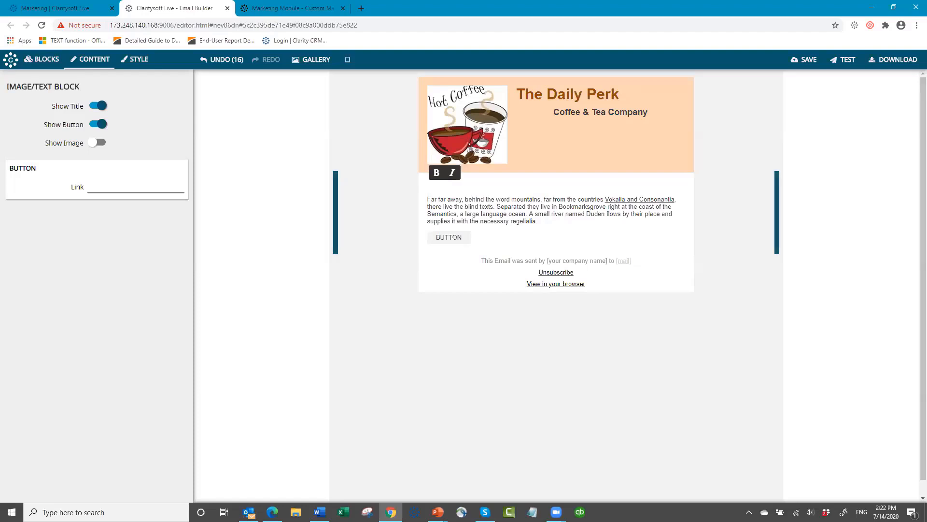
{"action": "key", "text": "alt+Tab"}
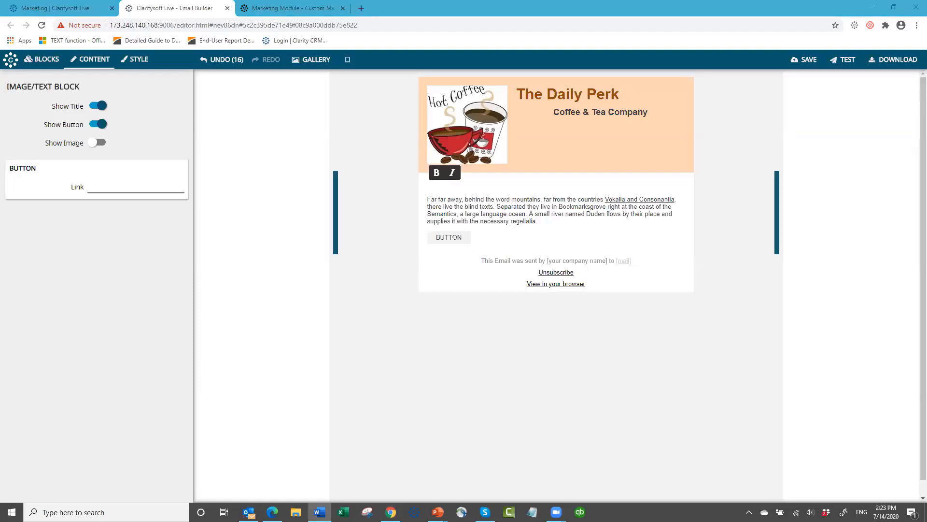
{"action": "left_click", "coordinate": [441, 186]}
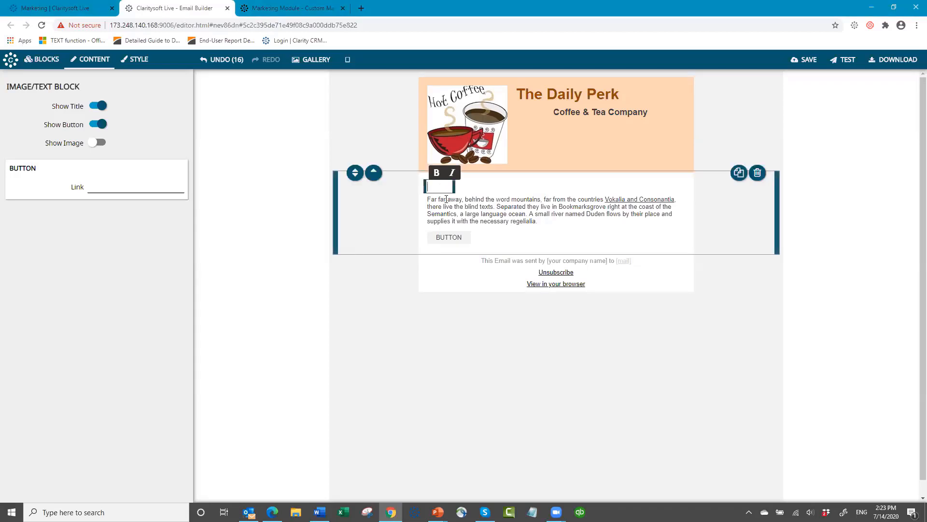
{"action": "type", "text": "STAY GROUNDED WITH YOUR OWN PERSONAL ROAST"}
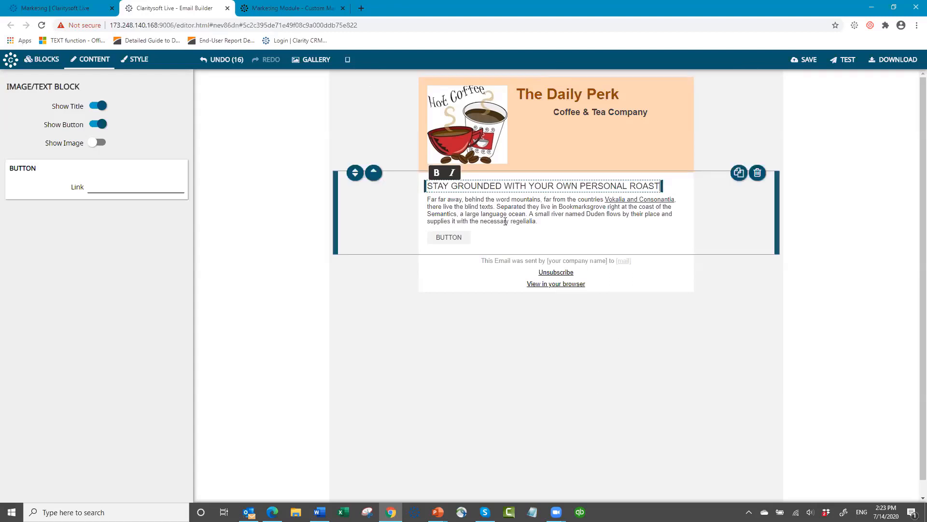
- Paste the custom-blend coffee paragraph from Word over the placeholder body text
{"action": "left_click", "coordinate": [478, 214]}
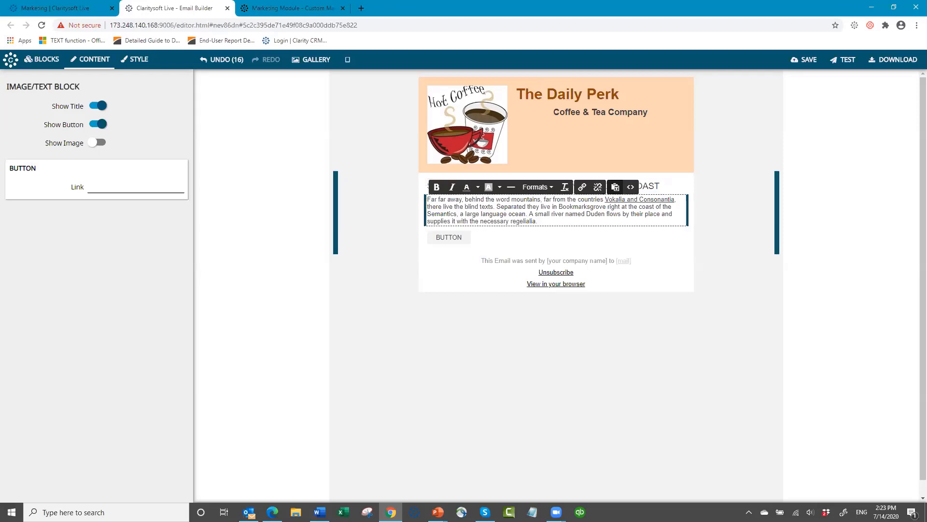
{"action": "key", "text": "alt+Tab"}
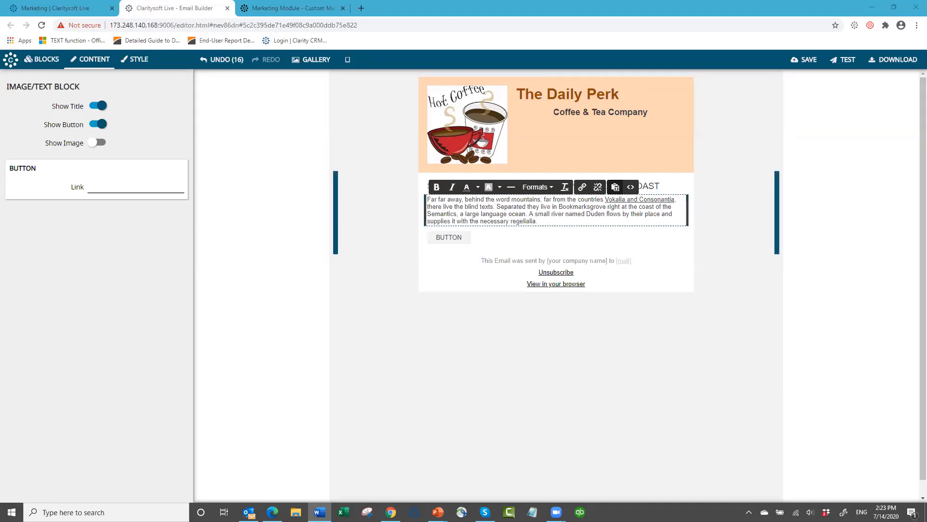
{"action": "left_click", "coordinate": [427, 201]}
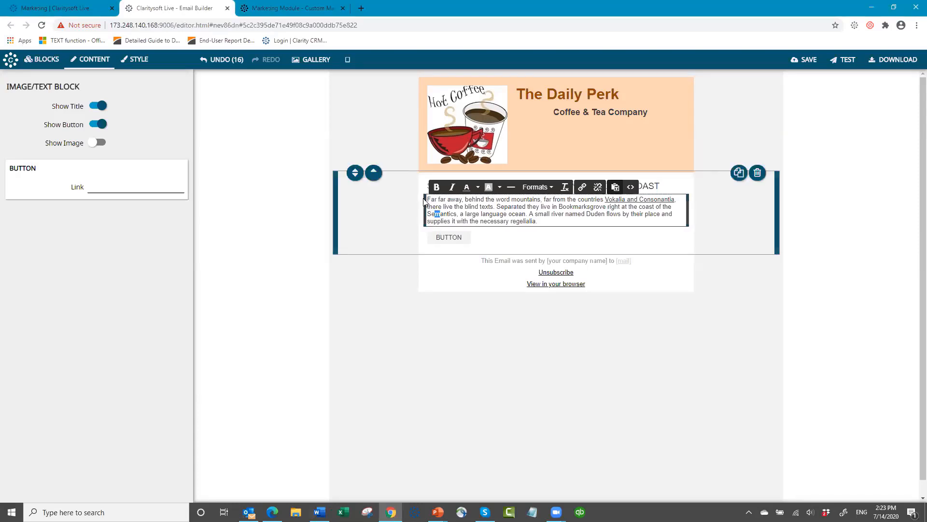
{"action": "left_click_drag", "start_coordinate": [425, 202], "coordinate": [578, 234]}
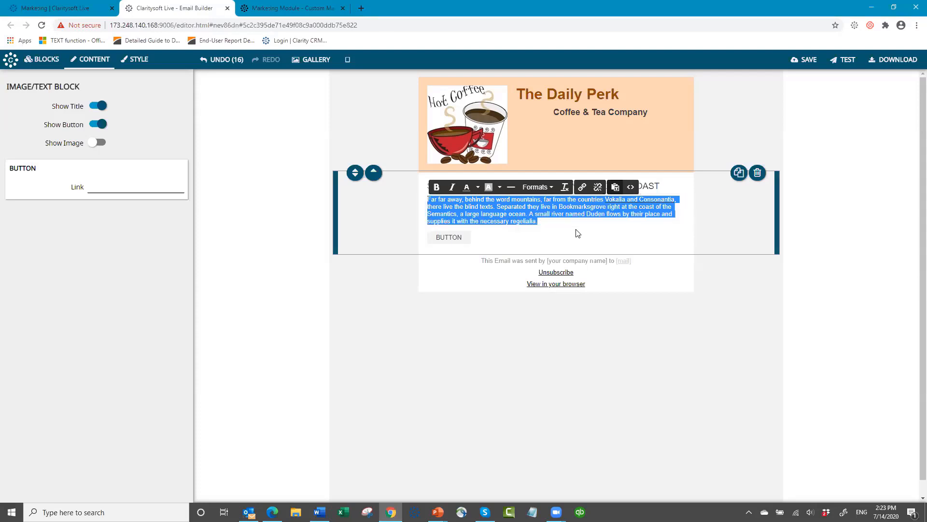
{"action": "type", "text": "We’re not just putting your name on a label – we’re putting the essence of who you are into each and every cup of ‘Joe’! The Daily Perk offers 7 varieties of beans to select from as your base.  Next, choose an acidity to give your blend a little ‘zing’ and then balance it out with a flavor profile of your choice!  Your blend is totally tailored to meet the demands of your taste-buds with cup after cup consistency."}
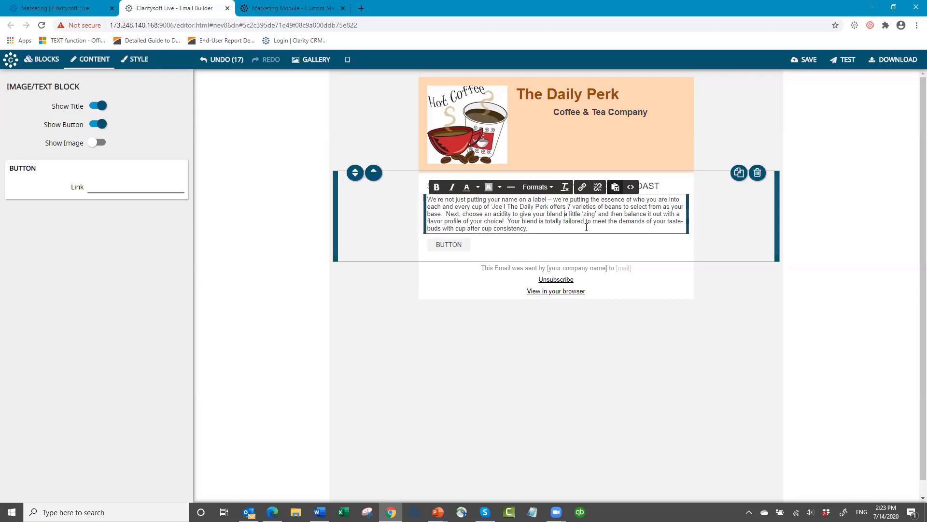
{"action": "left_click", "coordinate": [352, 195]}
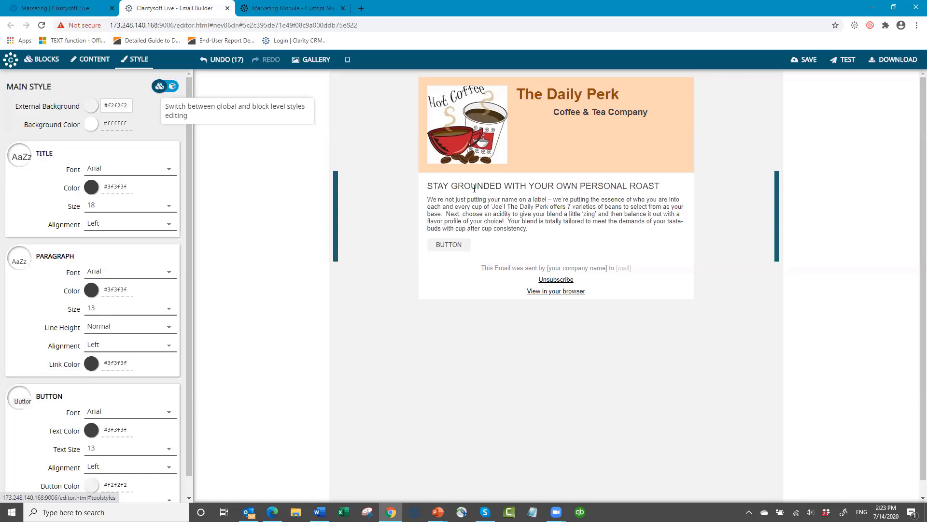
- Select the STAY GROUNDED title and colour it dark orange #974806
{"action": "left_click", "coordinate": [474, 189]}
{"action": "left_click", "coordinate": [480, 216]}
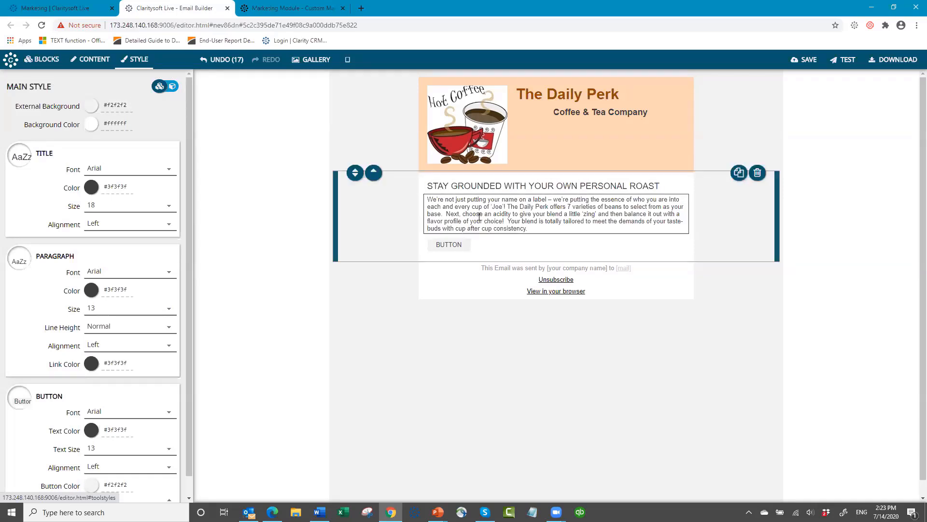
{"action": "left_click", "coordinate": [463, 252]}
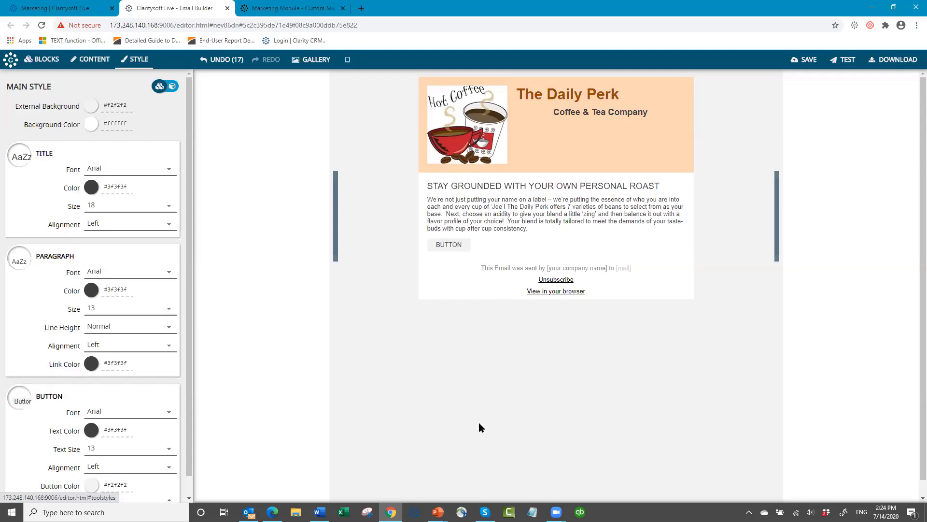
{"action": "left_click", "coordinate": [427, 186]}
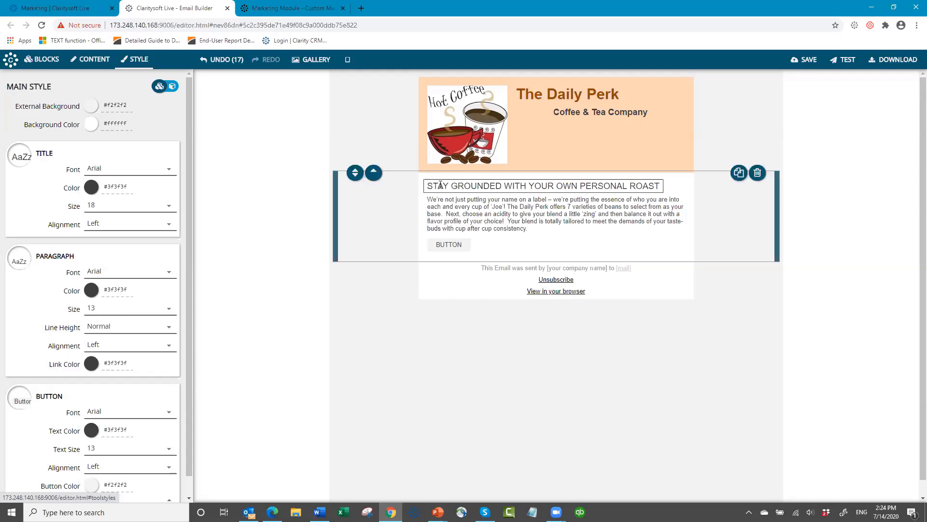
{"action": "left_click_drag", "start_coordinate": [427, 186], "coordinate": [600, 186]}
{"action": "left_click_drag", "start_coordinate": [676, 185], "coordinate": [674, 185]}
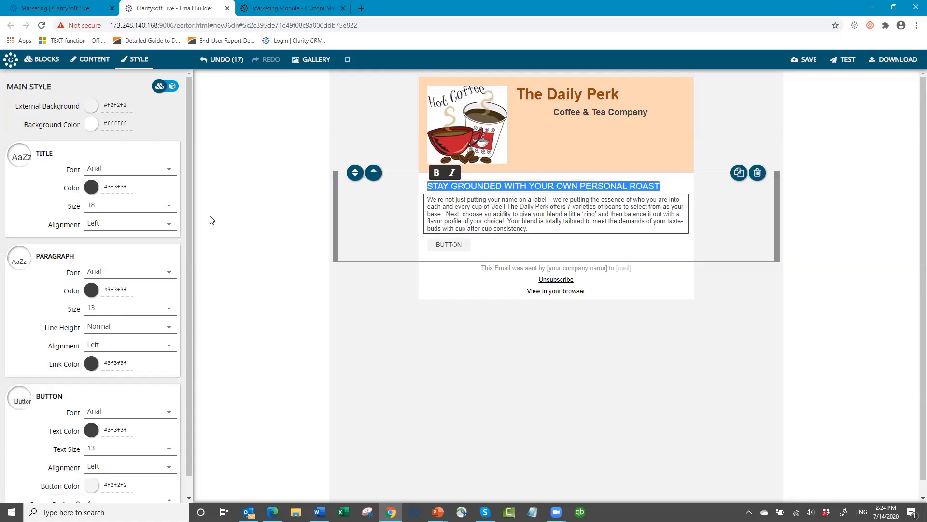
{"action": "left_click", "coordinate": [92, 188]}
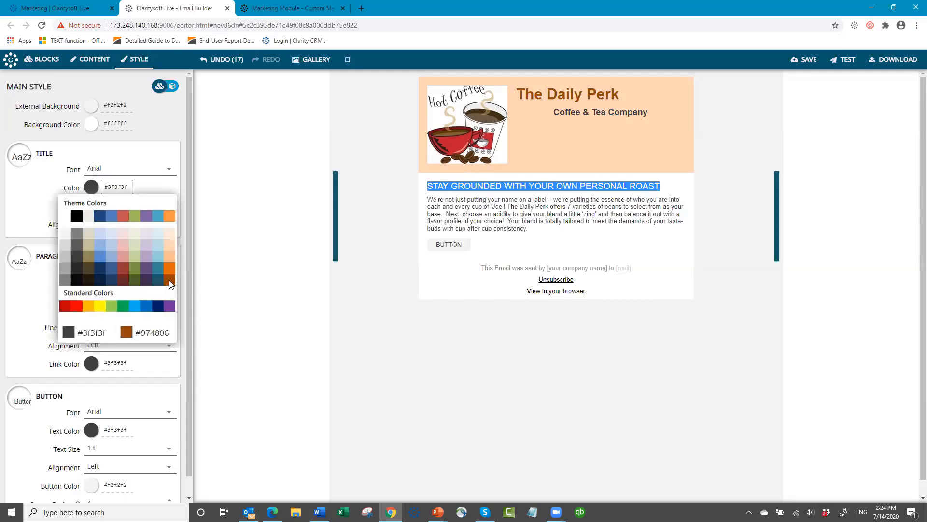
{"action": "left_click", "coordinate": [170, 280]}
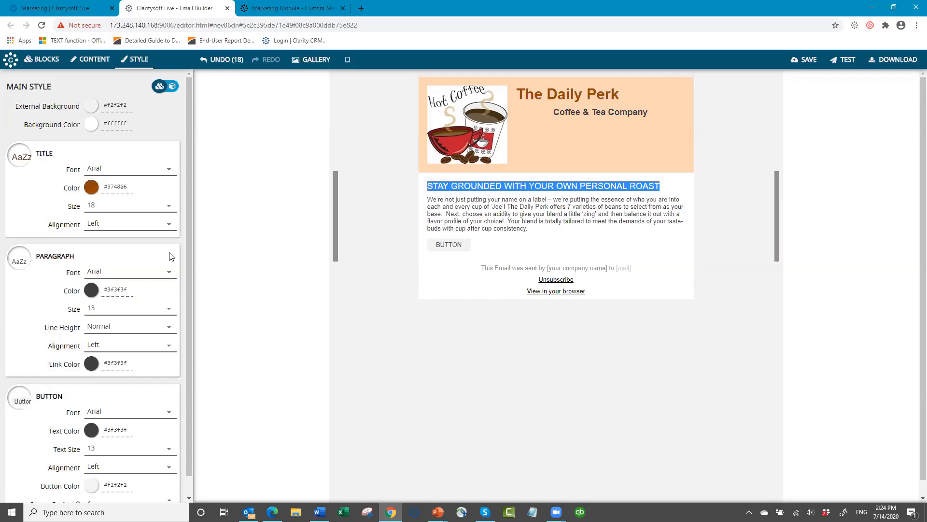
- Set the title size to 18 and centre-align it
{"action": "left_click", "coordinate": [169, 208]}
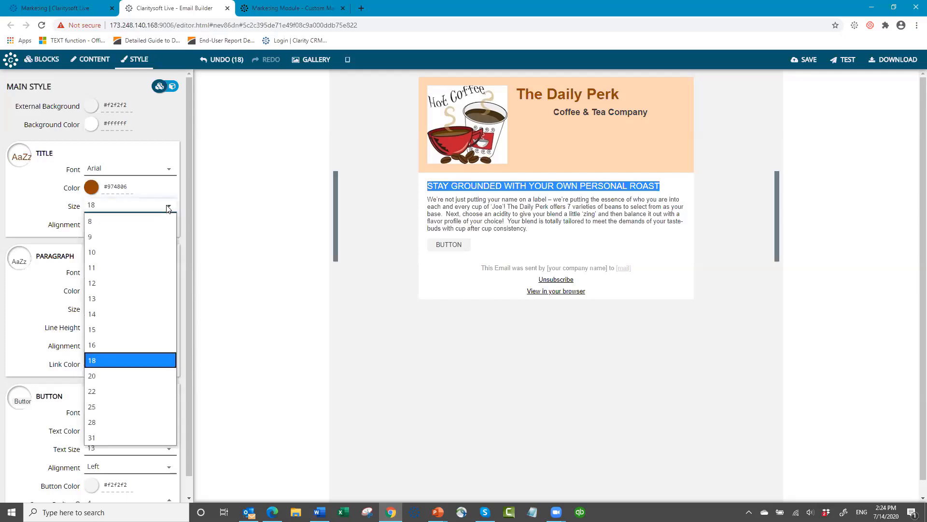
{"action": "left_click", "coordinate": [164, 376]}
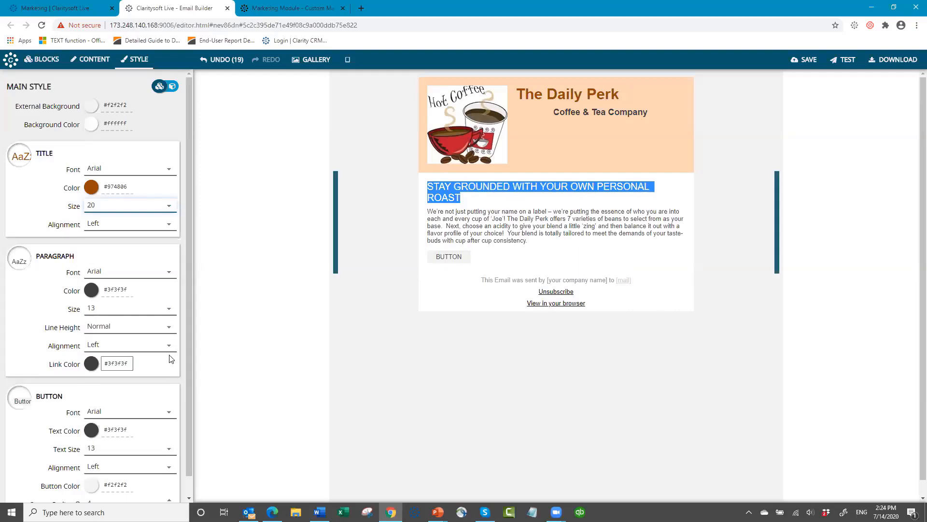
{"action": "left_click", "coordinate": [169, 208]}
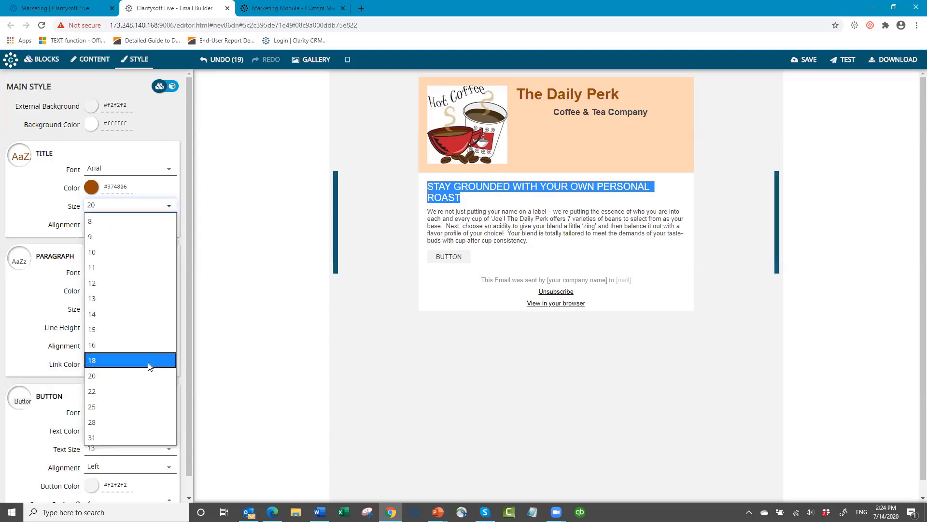
{"action": "left_click", "coordinate": [146, 360]}
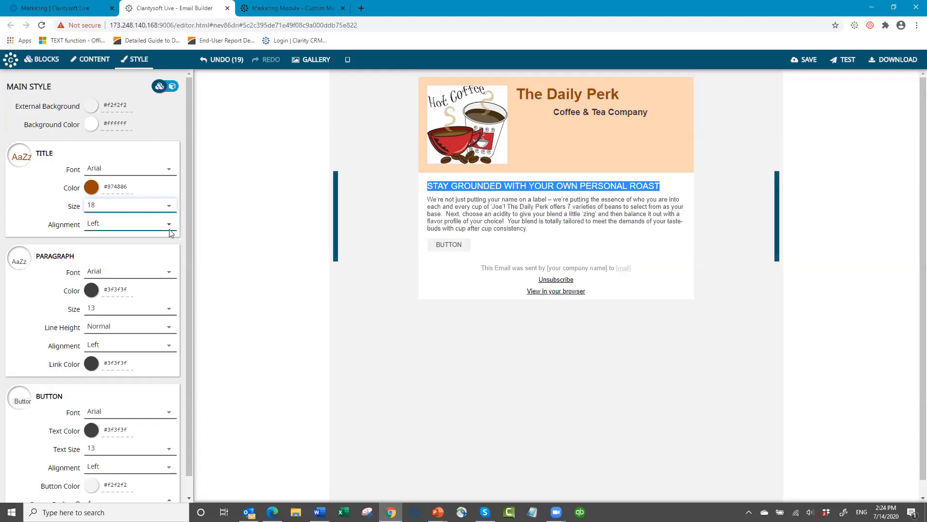
{"action": "left_click", "coordinate": [149, 224]}
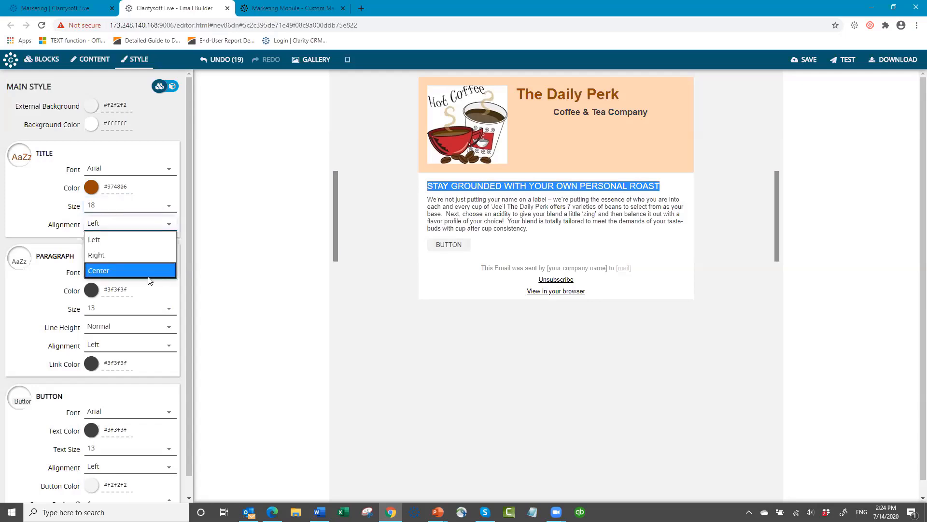
{"action": "left_click", "coordinate": [153, 271]}
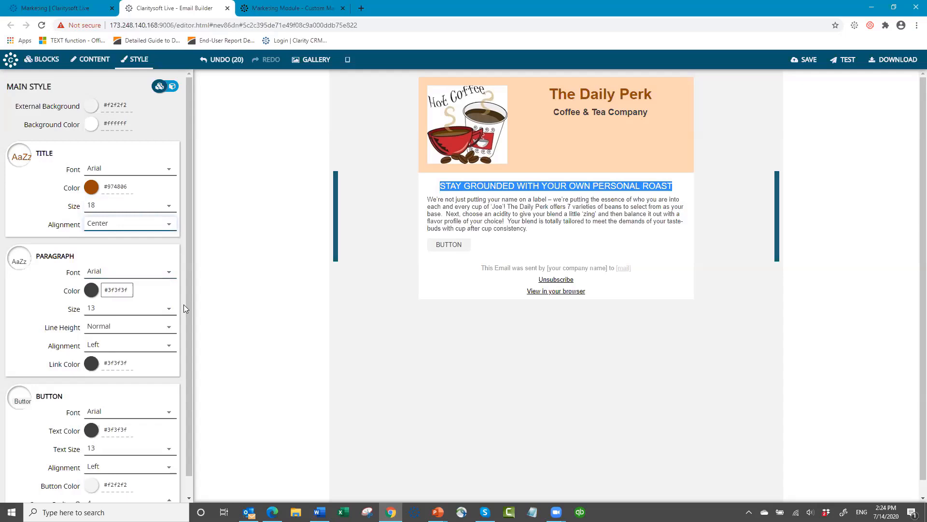
{"action": "left_click", "coordinate": [428, 198]}
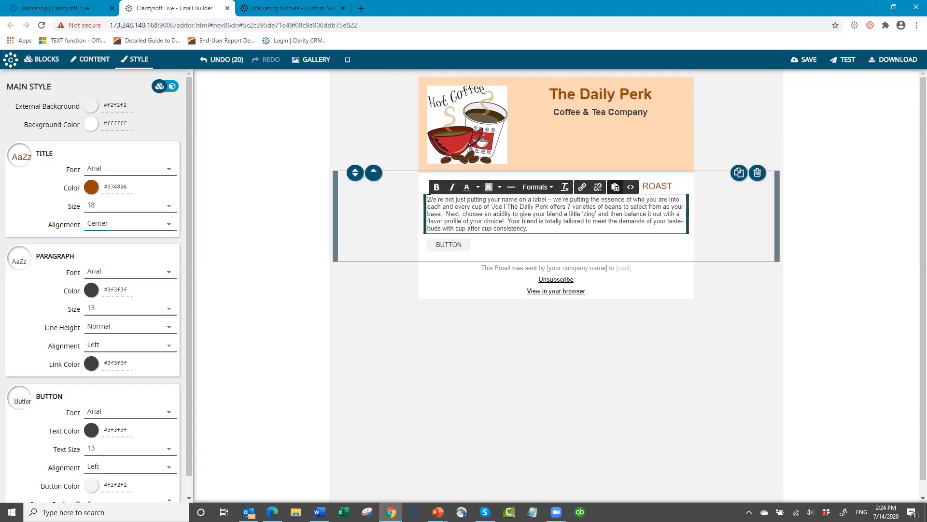
- Select all of the roast body paragraph and set its size to 14
{"action": "key", "text": "ctrl+a"}
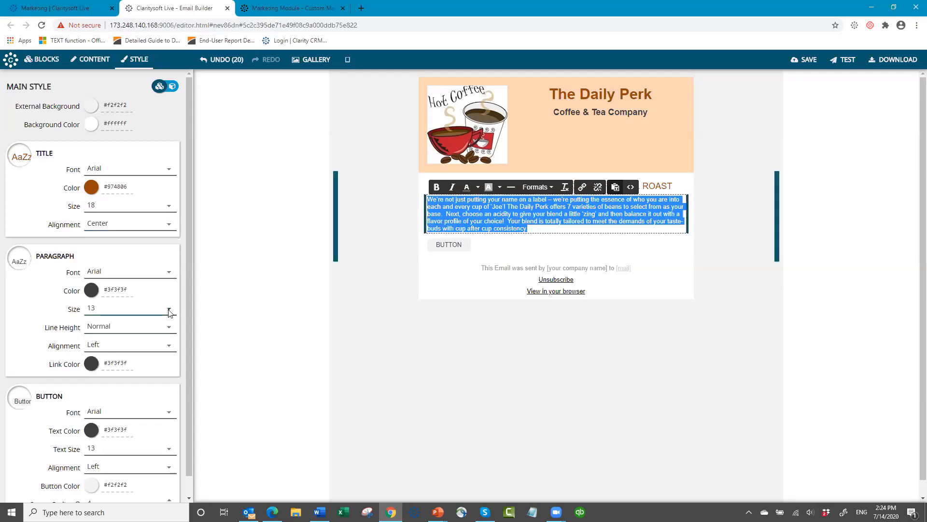
{"action": "left_click", "coordinate": [123, 210]}
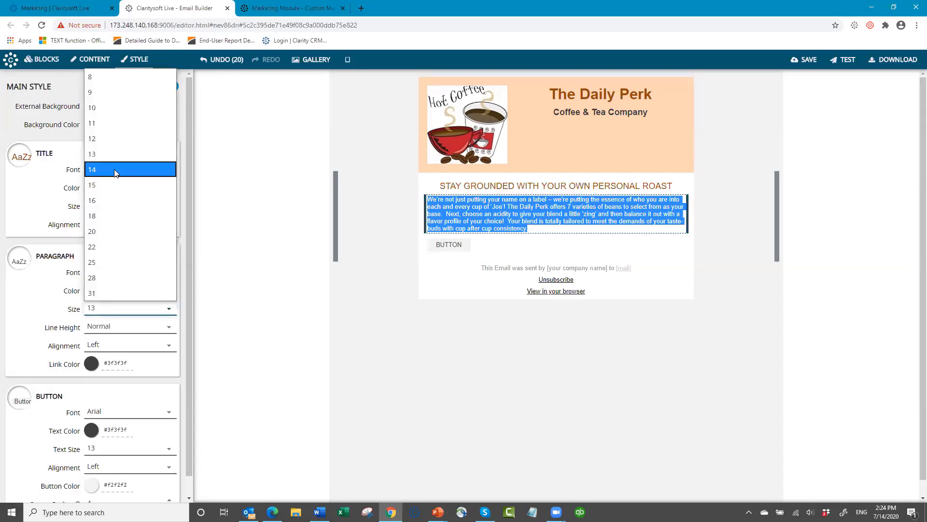
{"action": "left_click", "coordinate": [114, 170]}
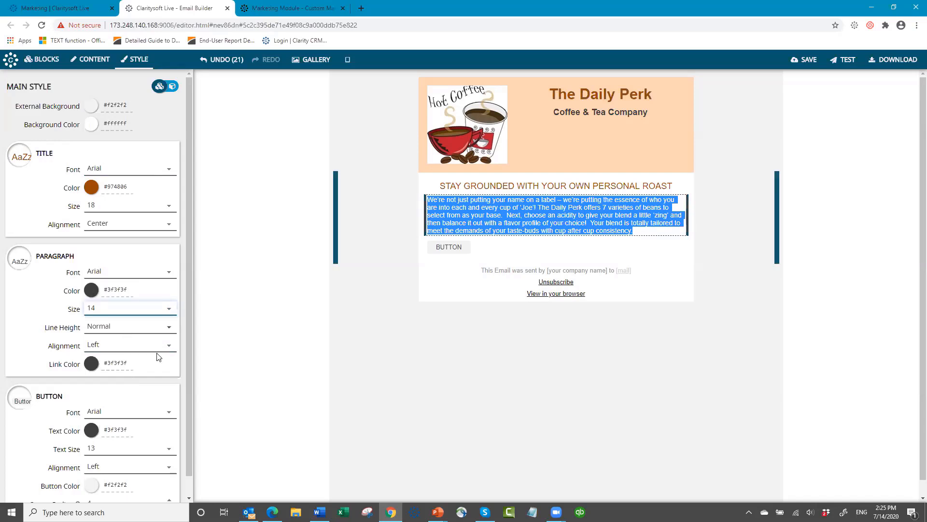
- Replace the BUTTON label with 'Start Brewing'
{"action": "left_click", "coordinate": [453, 246]}
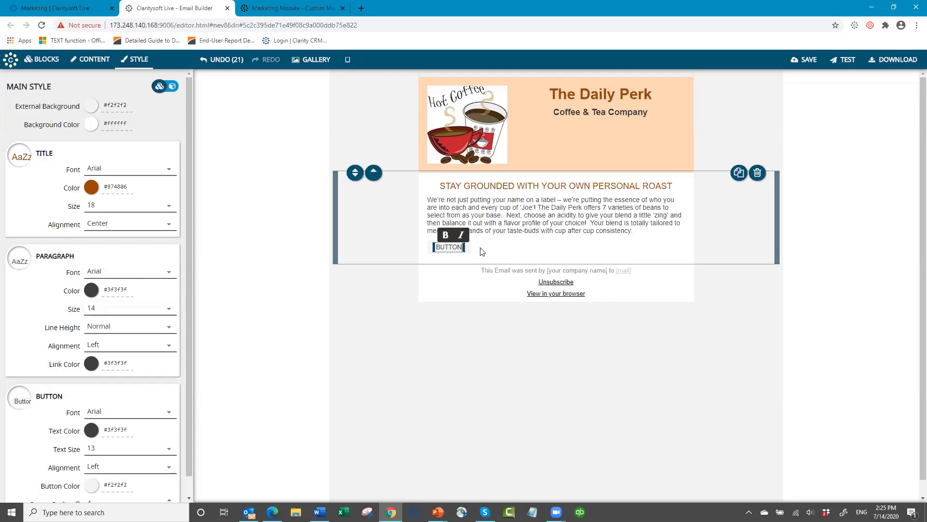
{"action": "key", "text": "BackSpace"}
{"action": "key", "text": "BackSpace"}
{"action": "key", "text": "BackSpace"}
{"action": "key", "text": "BackSpace"}
{"action": "key", "text": "BackSpace"}
{"action": "key", "text": "BackSpace"}
{"action": "type", "text": "s"}
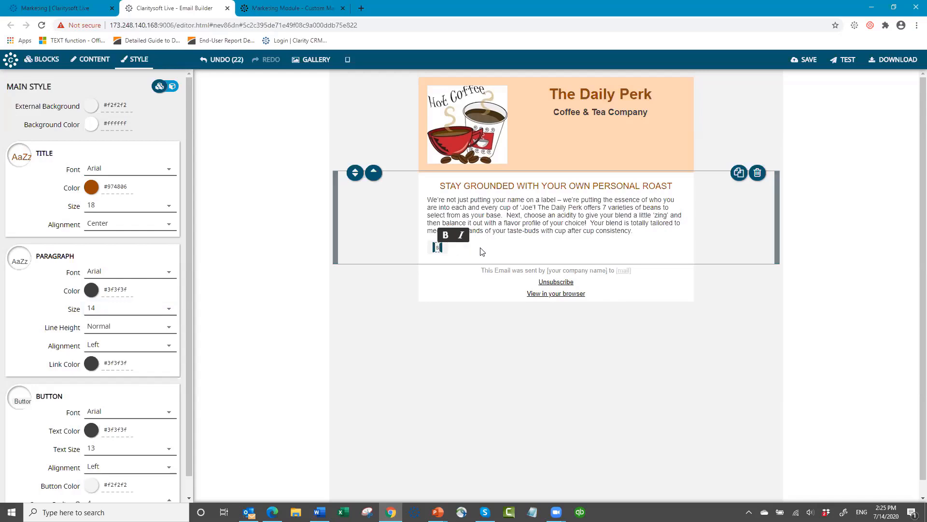
{"action": "type", "text": "TART"}
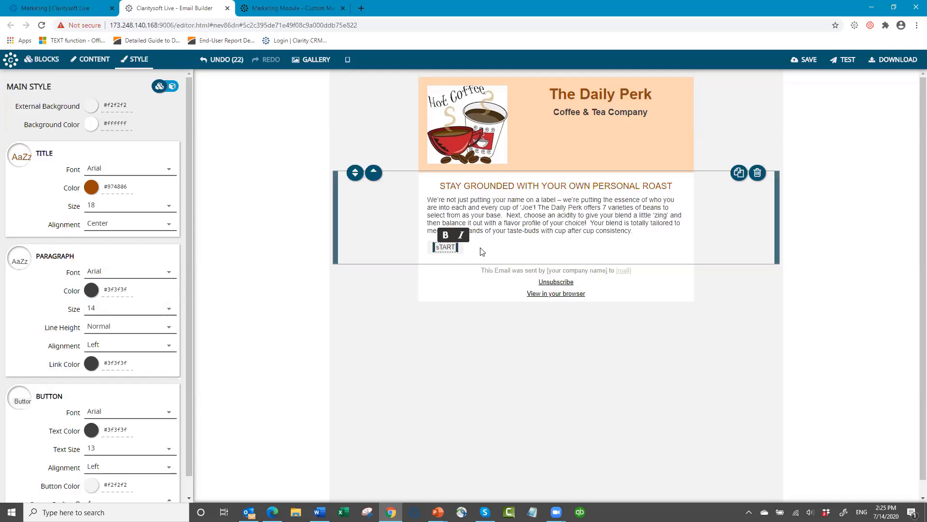
{"action": "key", "text": "BackSpace"}
{"action": "key", "text": "BackSpace"}
{"action": "key", "text": "BackSpace"}
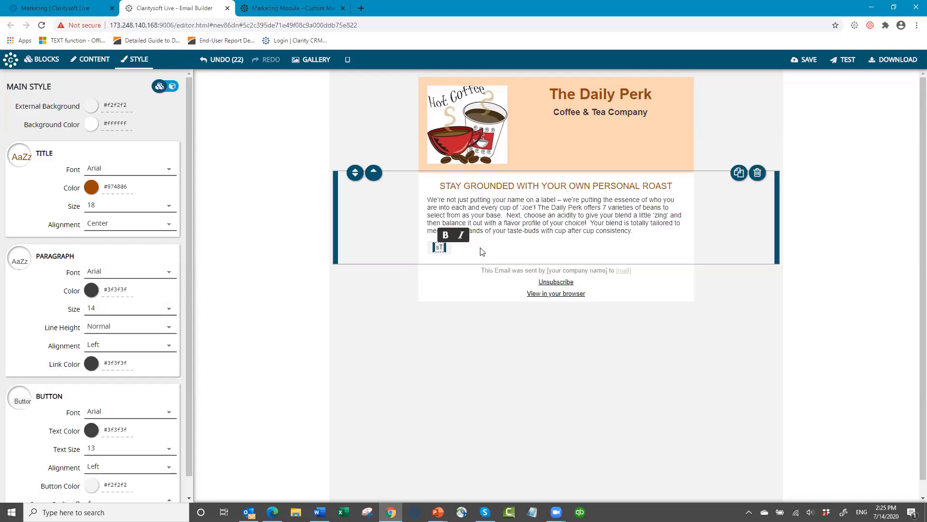
{"action": "key", "text": "BackSpace"}
{"action": "key", "text": "BackSpace"}
{"action": "type", "text": "Star"}
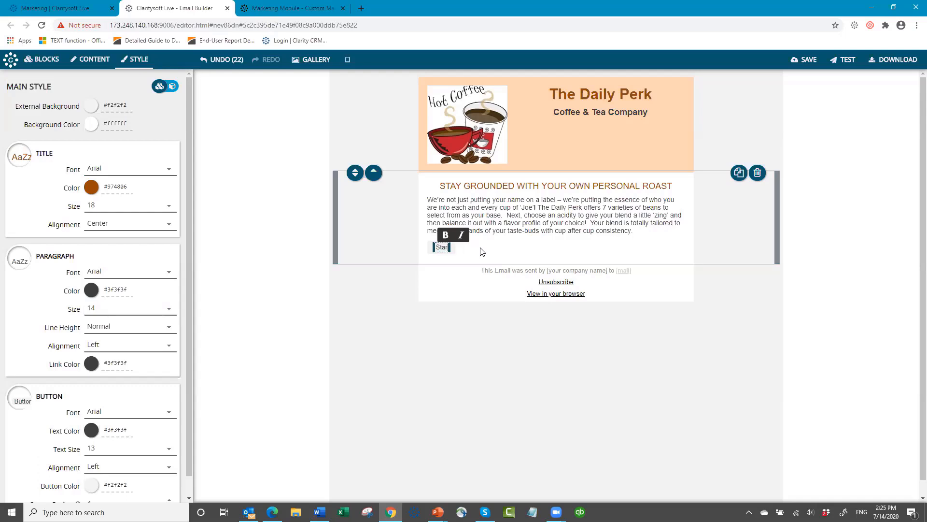
{"action": "type", "text": "t Brewing"}
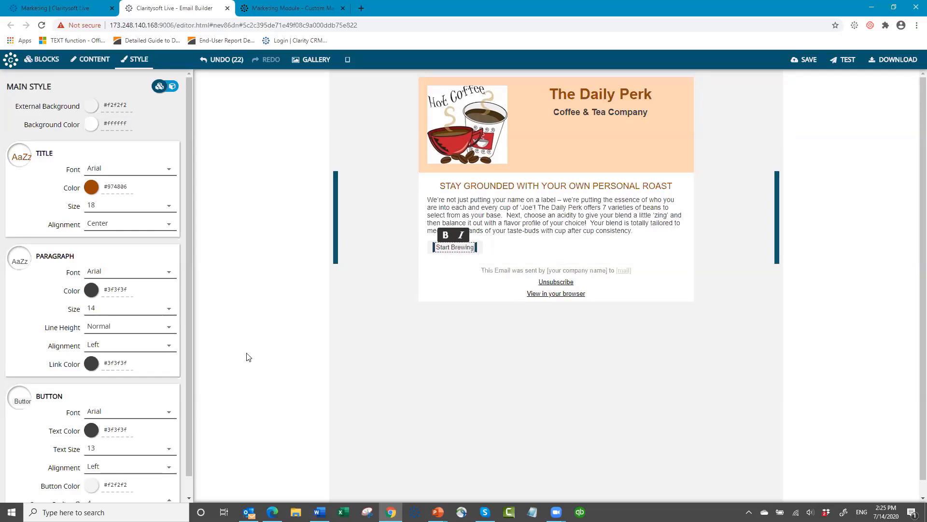
- Make the button #974806 brown with white #ffffff text and centre it
{"action": "scroll", "coordinate": [94, 425], "scroll_direction": "down", "scroll_amount": 1}
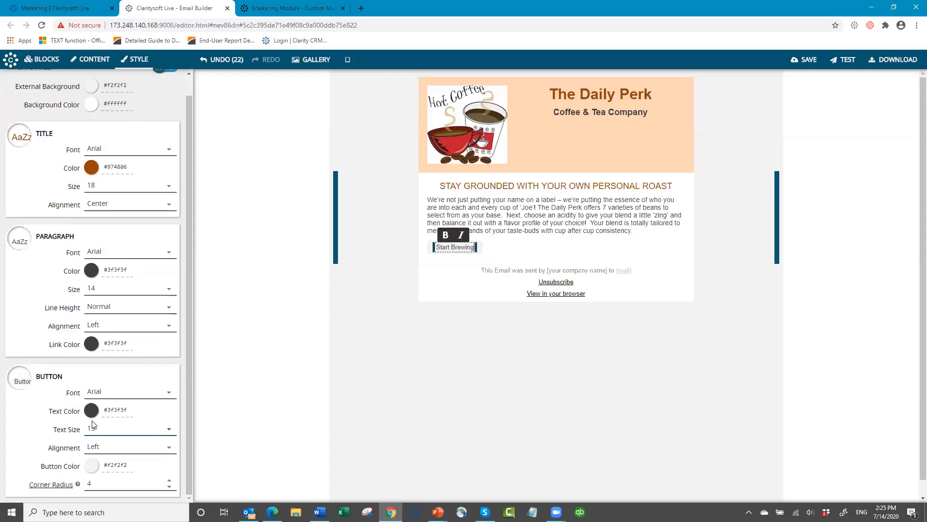
{"action": "left_click", "coordinate": [90, 466]}
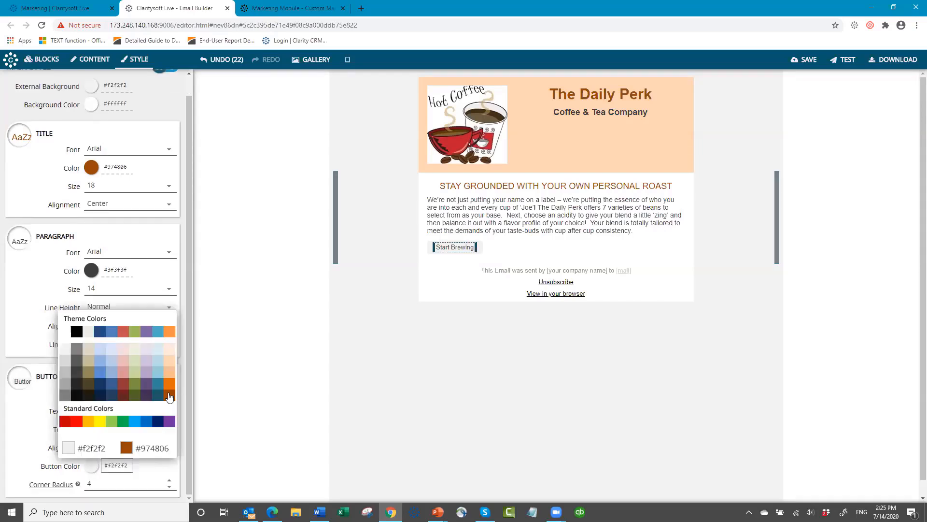
{"action": "left_click", "coordinate": [168, 399]}
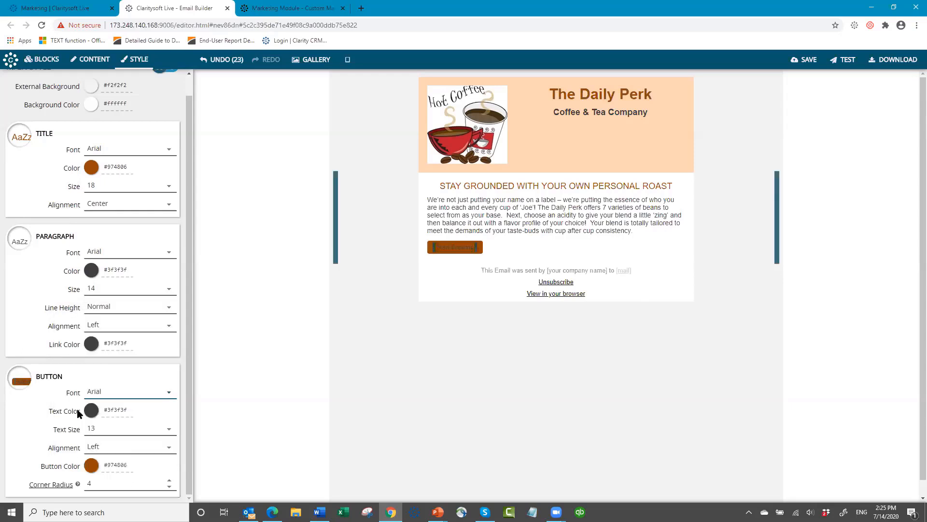
{"action": "left_click", "coordinate": [66, 271]}
{"action": "left_click", "coordinate": [225, 380]}
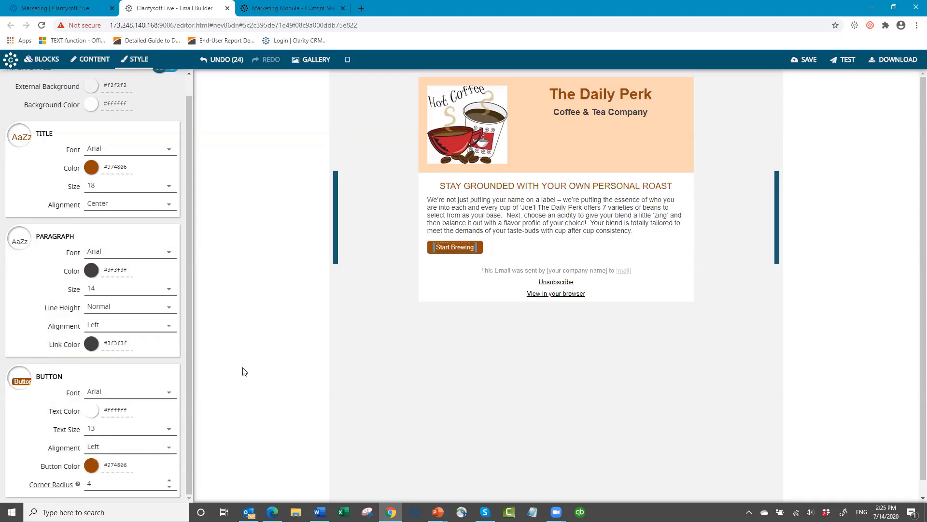
{"action": "left_click", "coordinate": [170, 450]}
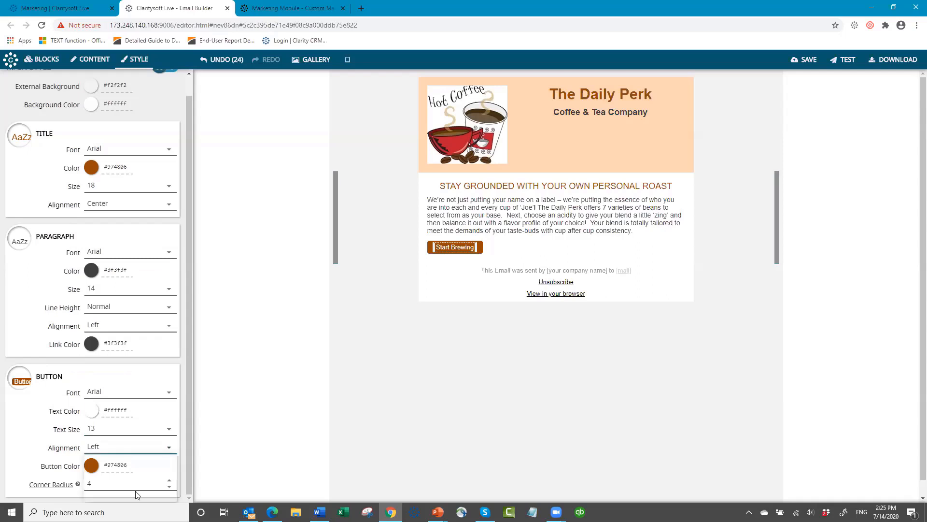
{"action": "left_click", "coordinate": [136, 490]}
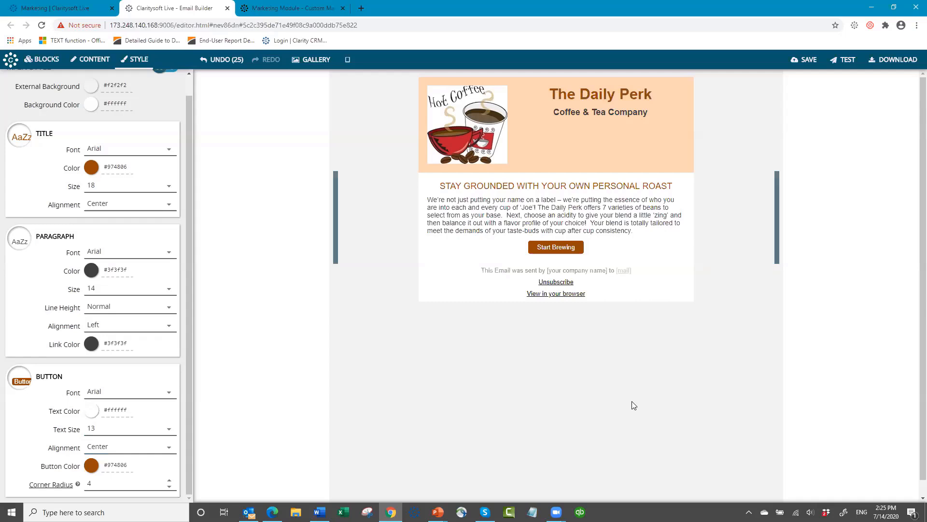
{"action": "left_click", "coordinate": [39, 64]}
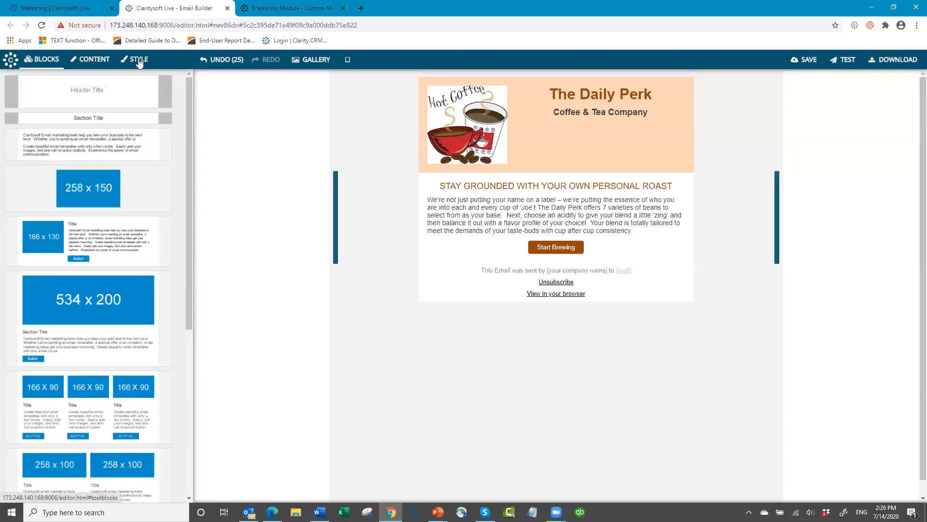
{"action": "left_click", "coordinate": [97, 63]}
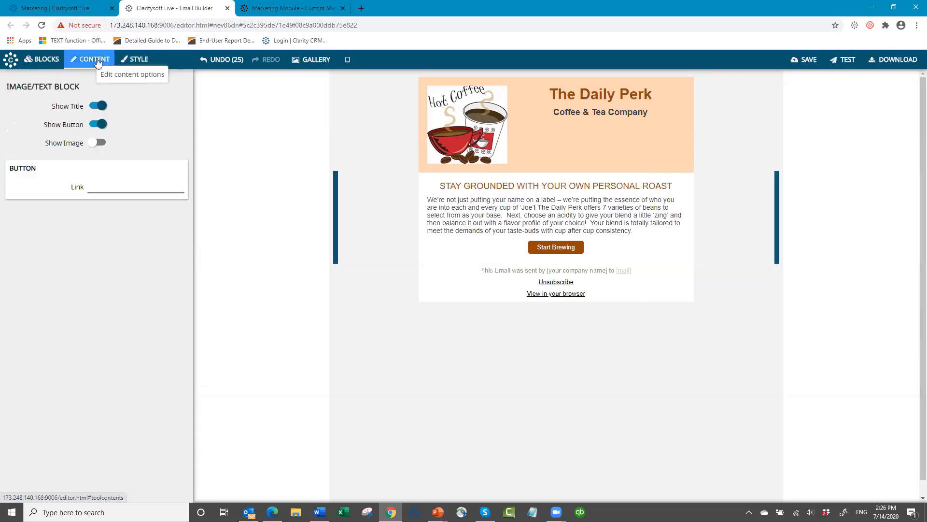
{"action": "left_click", "coordinate": [90, 187]}
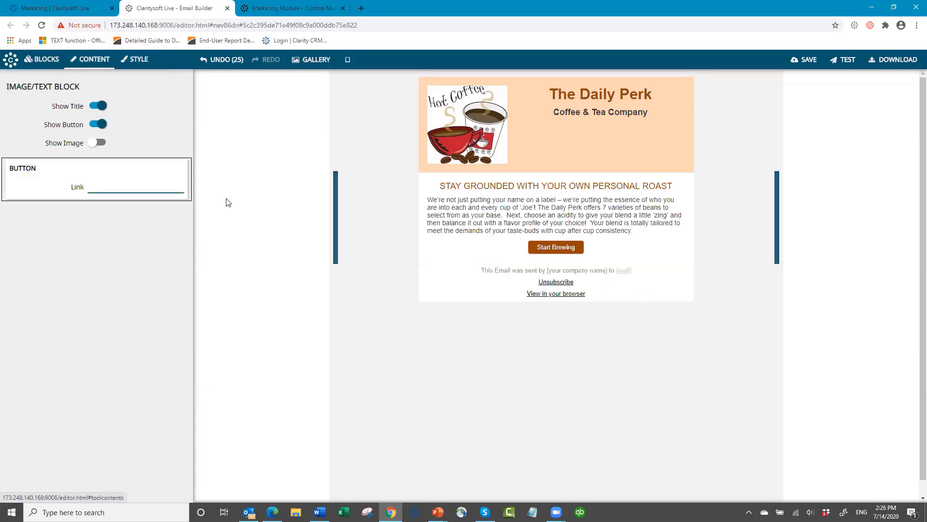
{"action": "left_click", "coordinate": [227, 198]}
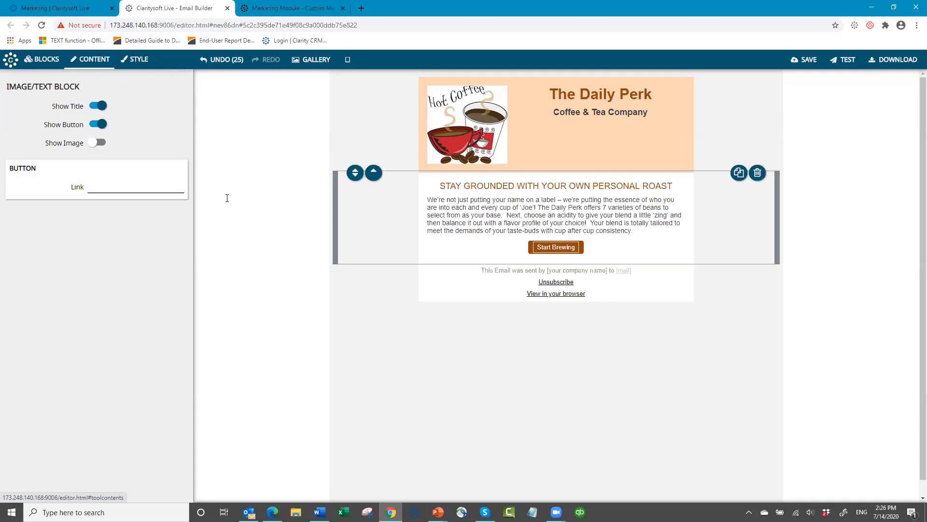
{"action": "left_click", "coordinate": [91, 183]}
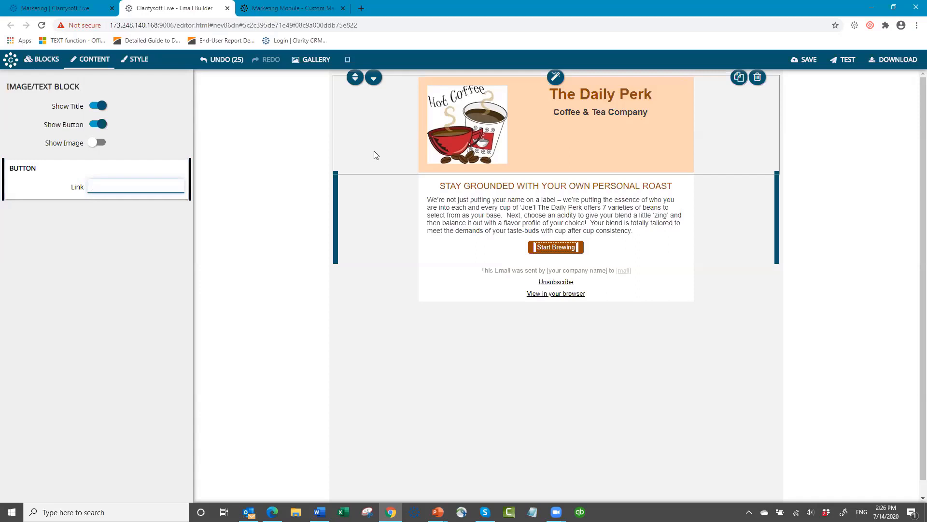
{"action": "type", "text": "www.c"}
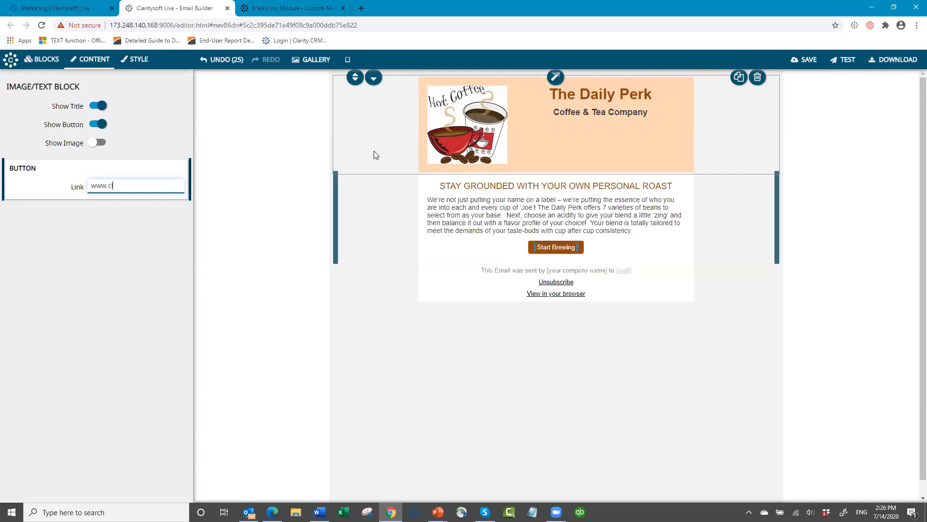
{"action": "type", "text": "laritysoft"}
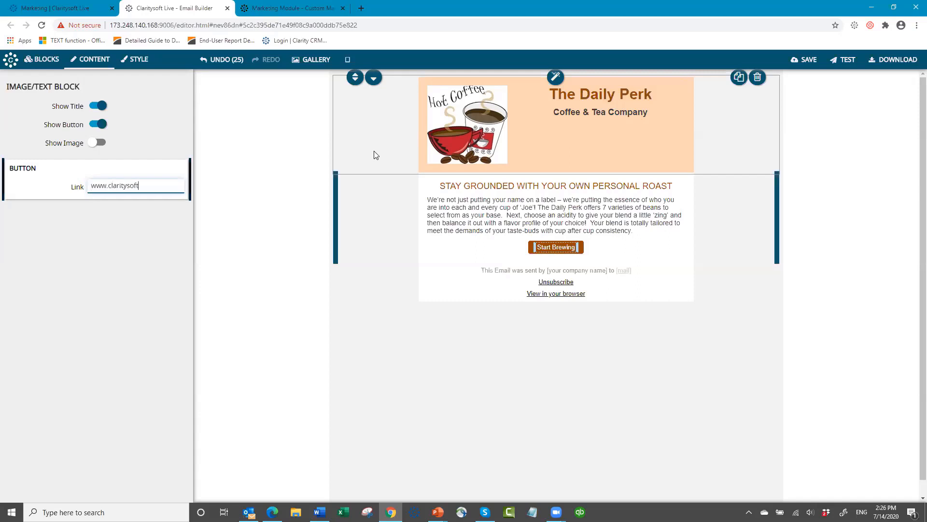
{"action": "type", "text": ".com"}
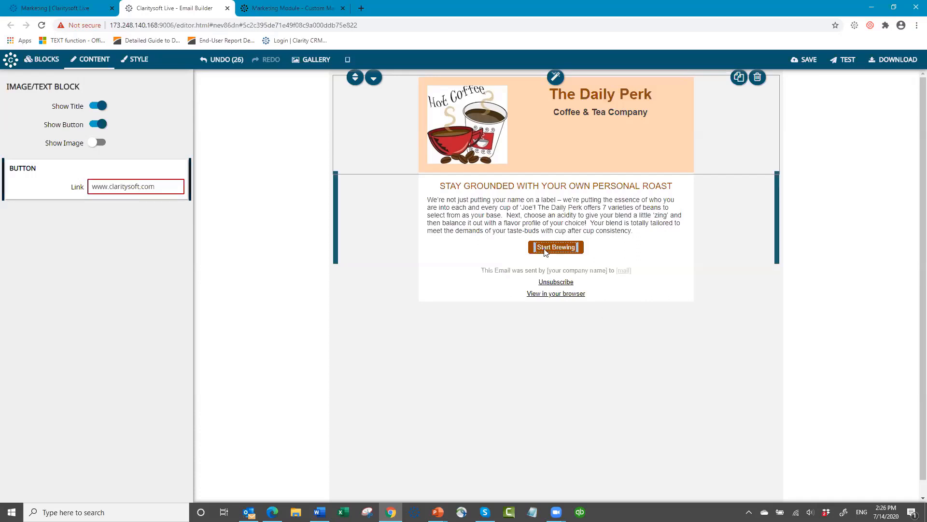
{"action": "left_click", "coordinate": [581, 233]}
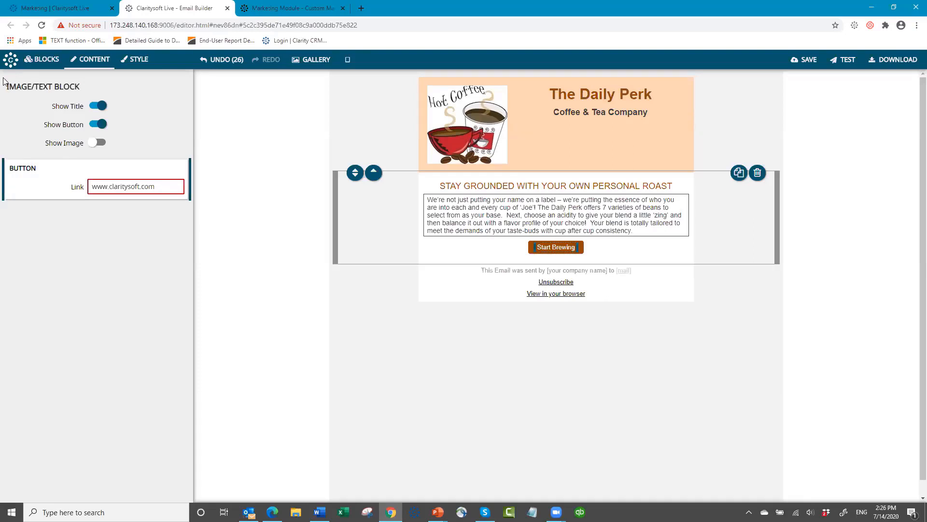
{"action": "left_click", "coordinate": [46, 61]}
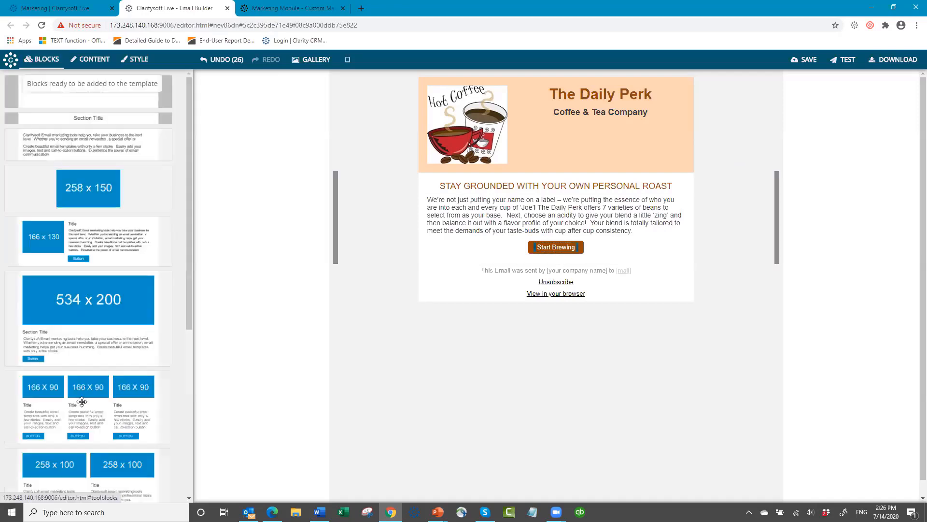
- Insert the three-column block with 166 x 90 images below Start Brewing
{"action": "mouse_move", "coordinate": [84, 397]}
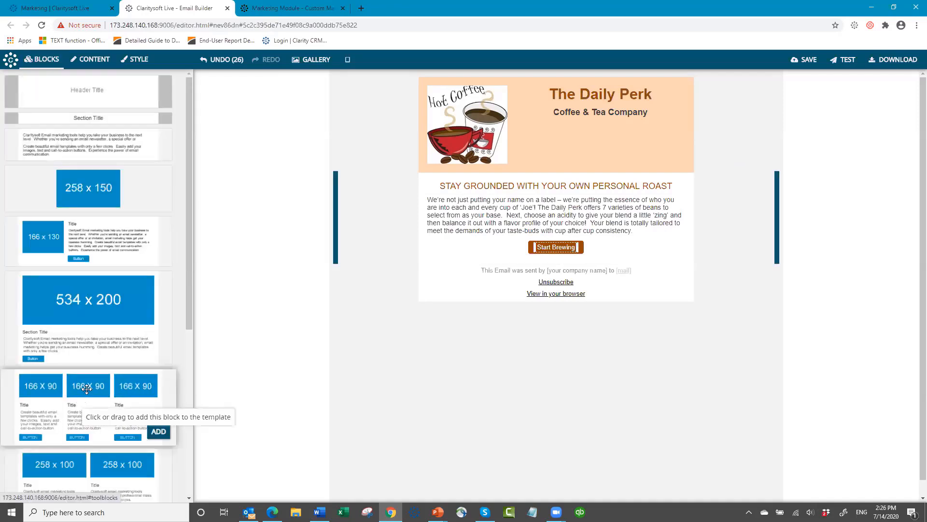
{"action": "left_click", "coordinate": [87, 389]}
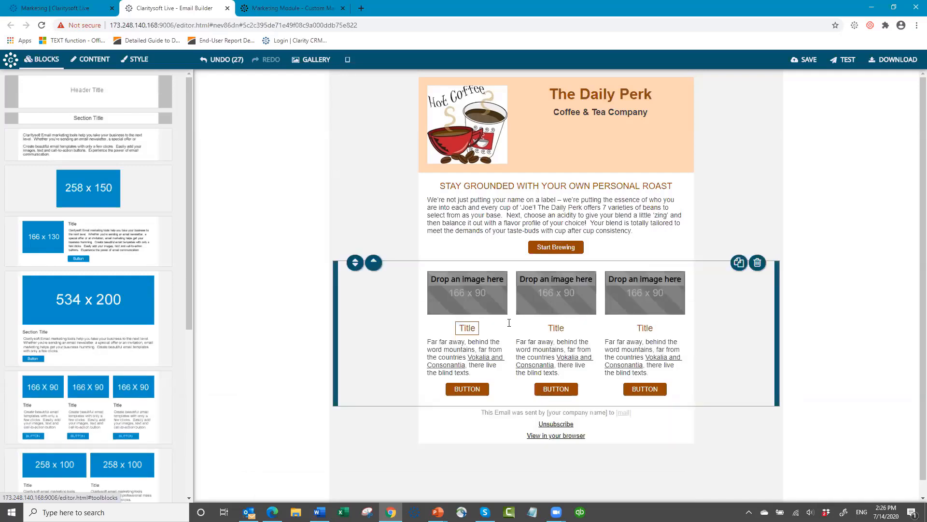
{"action": "left_click", "coordinate": [651, 332]}
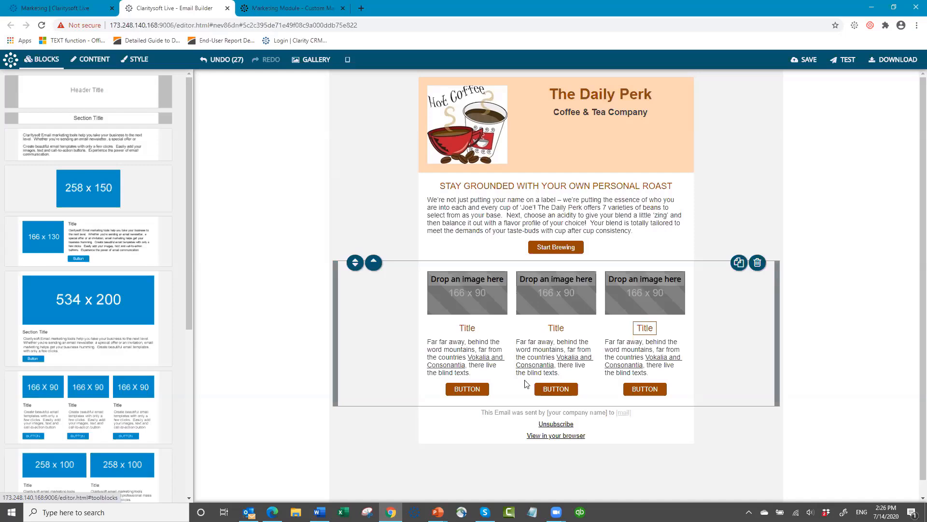
{"action": "left_click", "coordinate": [682, 381]}
{"action": "left_click", "coordinate": [474, 366]}
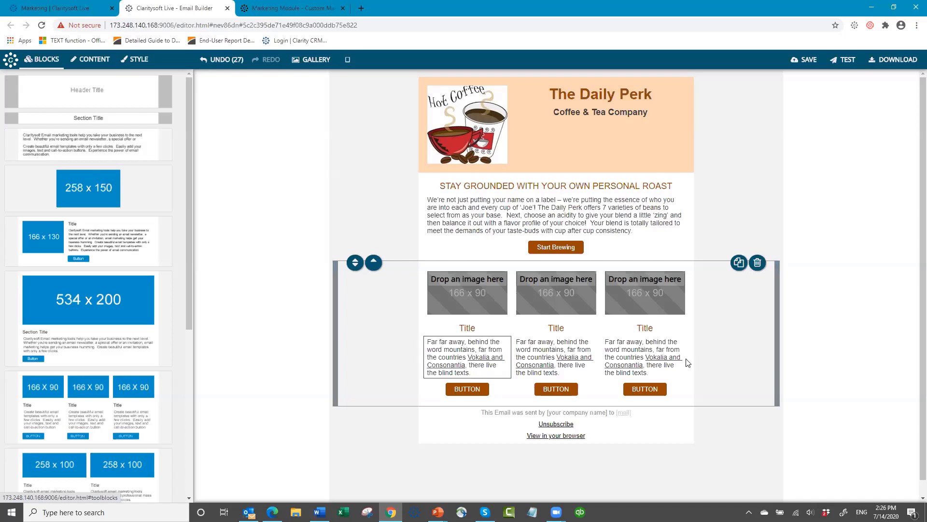
{"action": "left_click", "coordinate": [687, 359]}
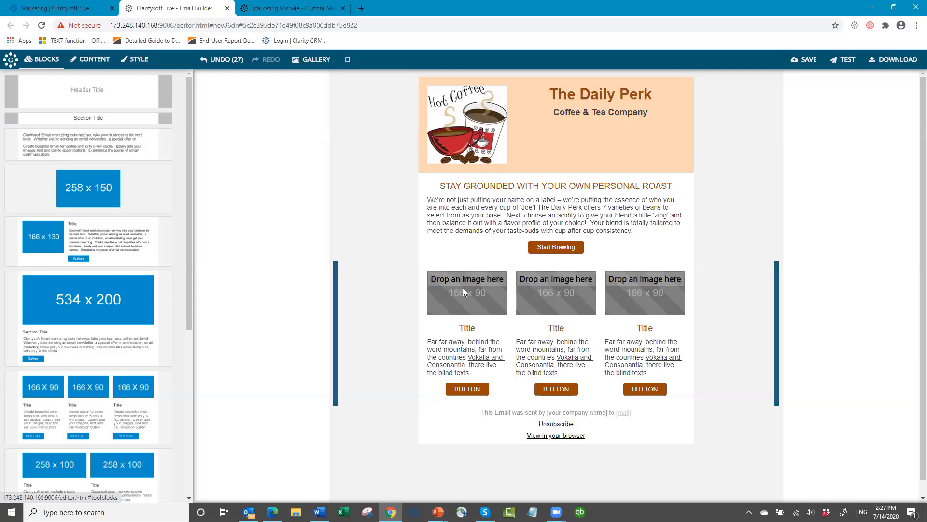
{"action": "mouse_move", "coordinate": [463, 288]}
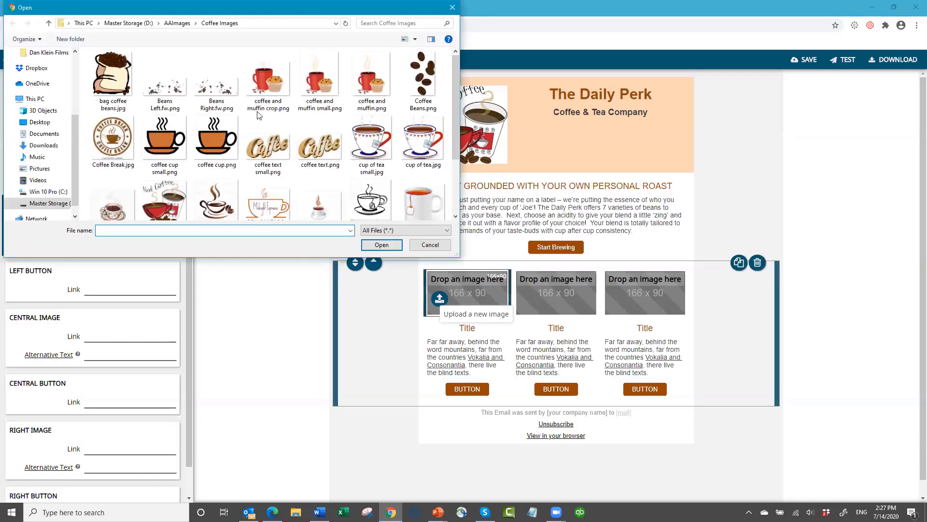
- Load coffee and muffin crop.png, tea cup small.jpg and white coffee cup.jpg into the three columns
{"action": "left_click", "coordinate": [255, 92]}
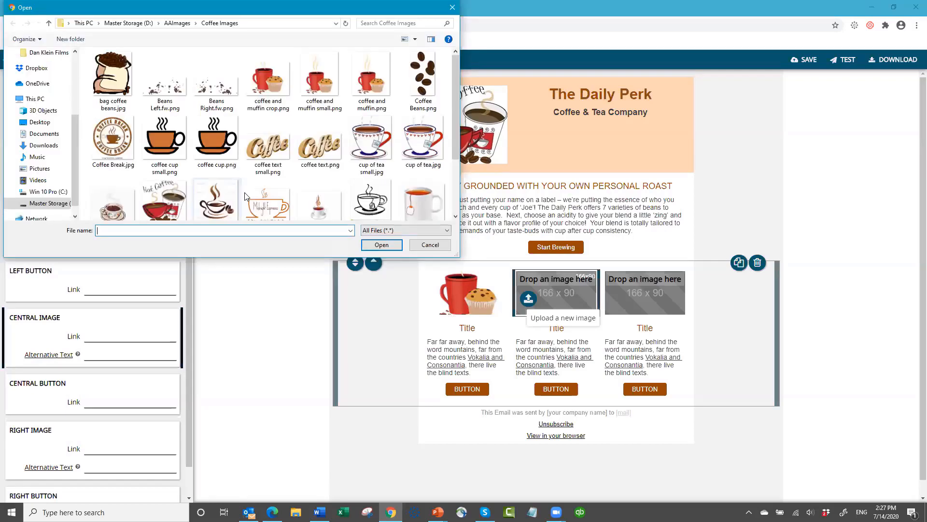
{"action": "scroll", "coordinate": [221, 192], "scroll_direction": "down", "scroll_amount": 2}
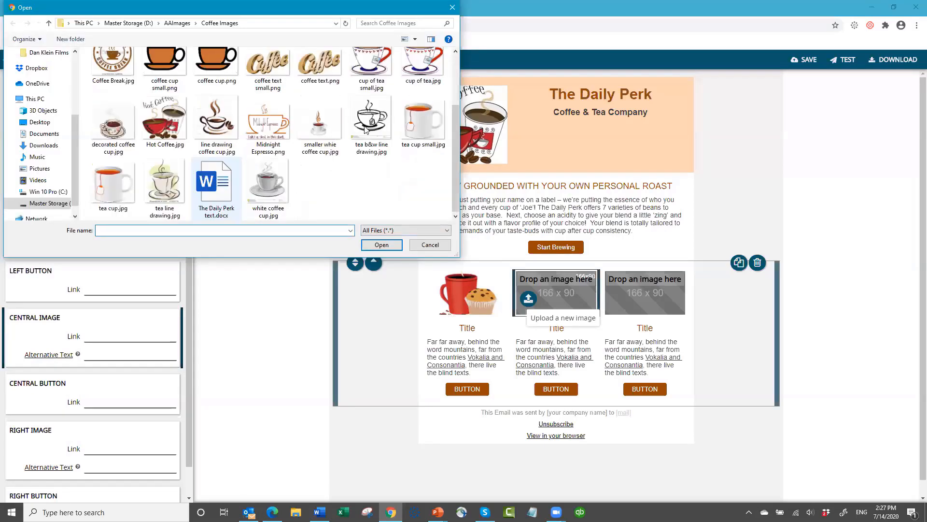
{"action": "left_click", "coordinate": [407, 125]}
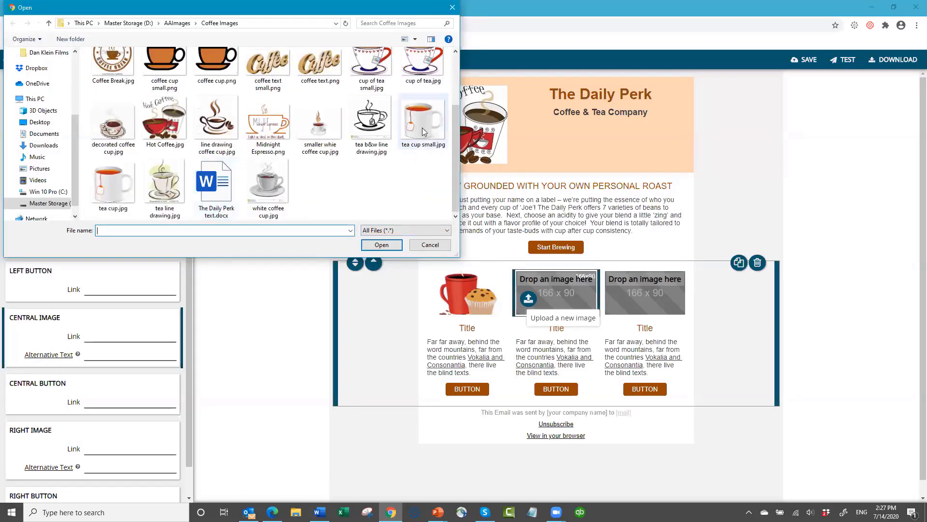
{"action": "left_click", "coordinate": [382, 244]}
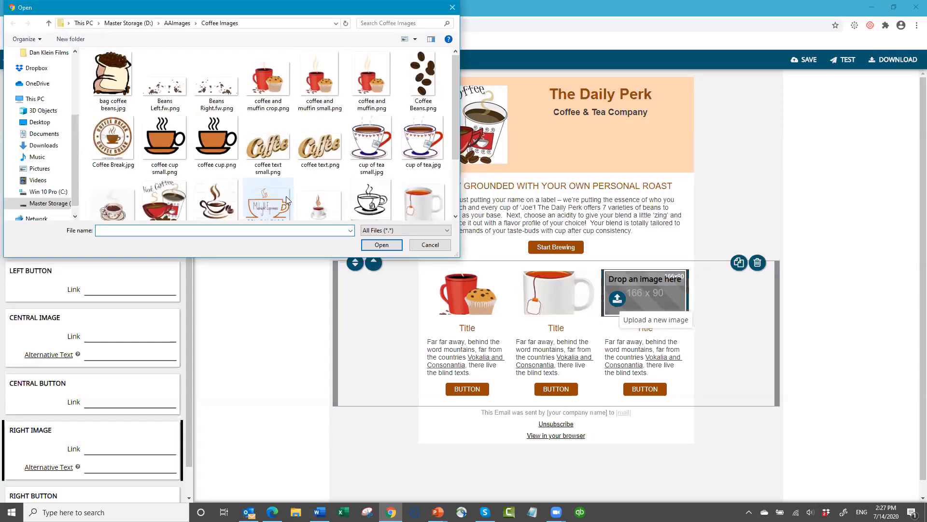
{"action": "scroll", "coordinate": [265, 221], "scroll_direction": "down", "scroll_amount": 2}
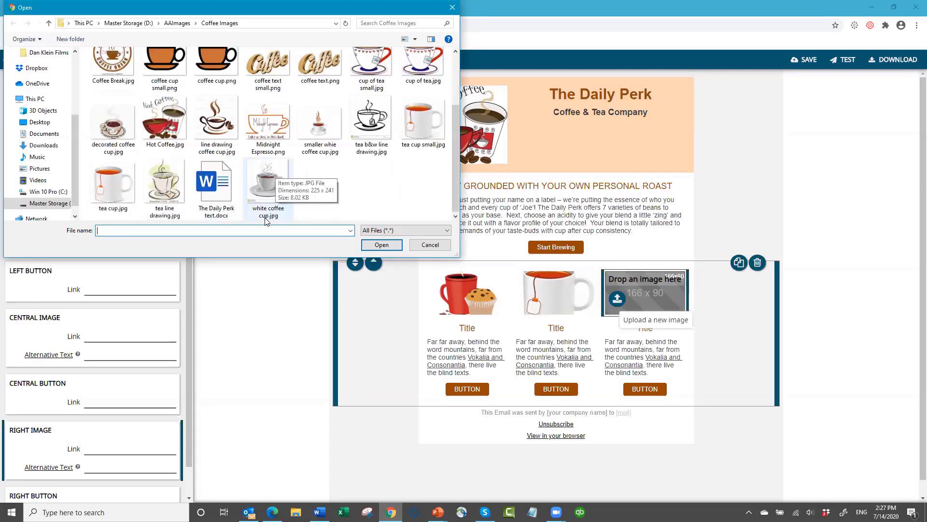
{"action": "left_click", "coordinate": [268, 176]}
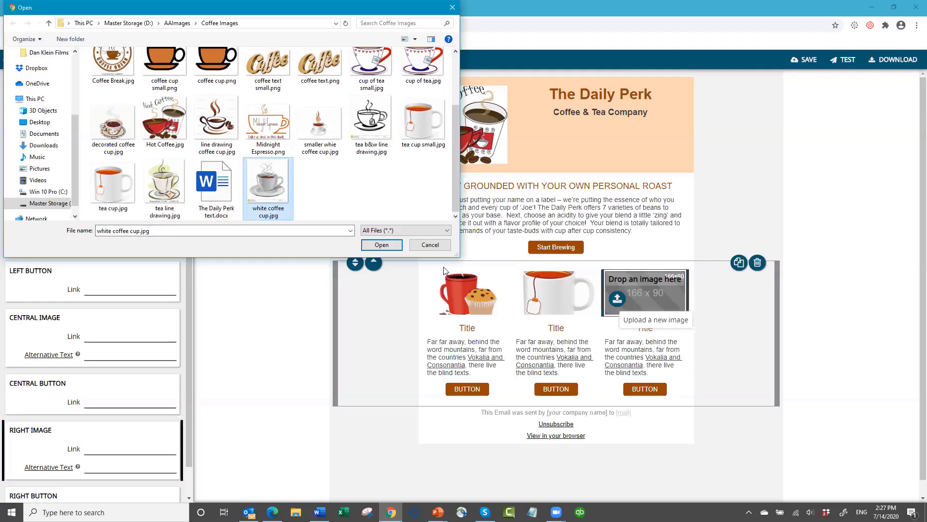
{"action": "left_click", "coordinate": [380, 245]}
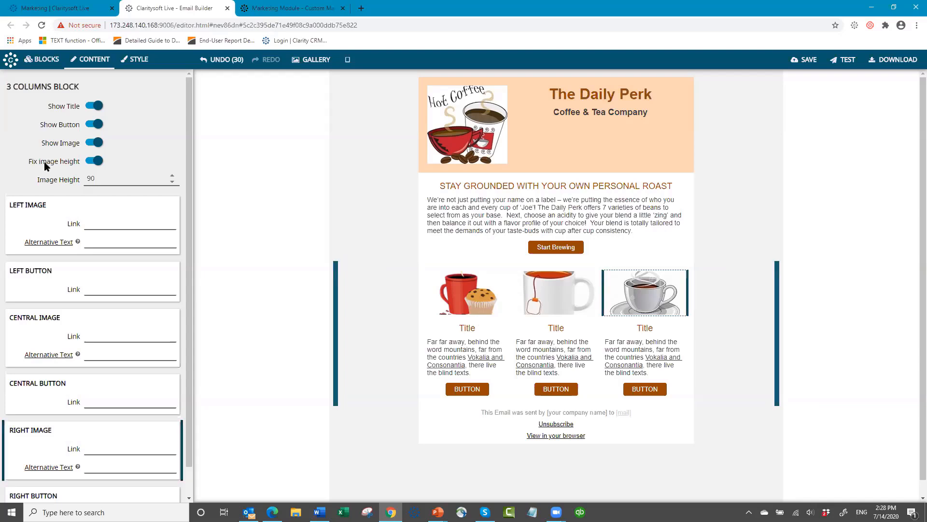
- Turn Fix image height back on and raise Image Height to 160
{"action": "left_click", "coordinate": [89, 160]}
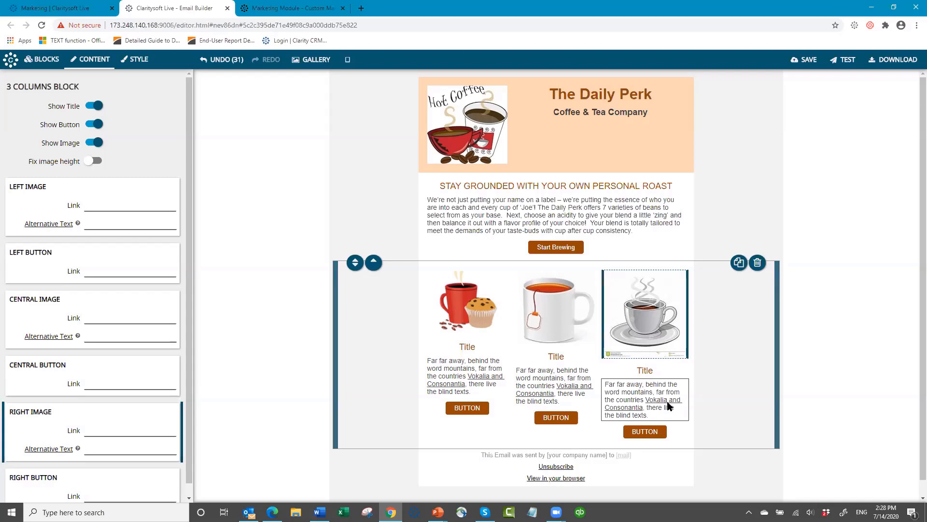
{"action": "left_click", "coordinate": [95, 161]}
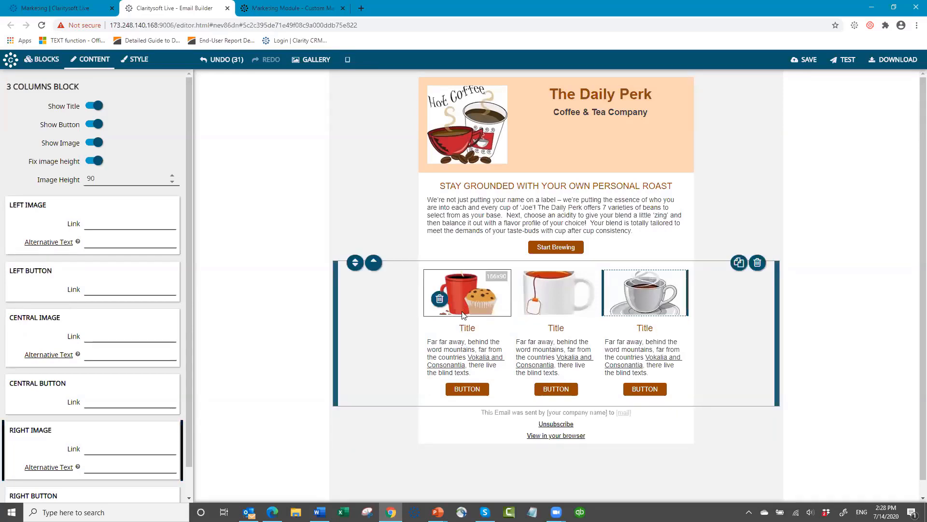
{"action": "left_click", "coordinate": [174, 181]}
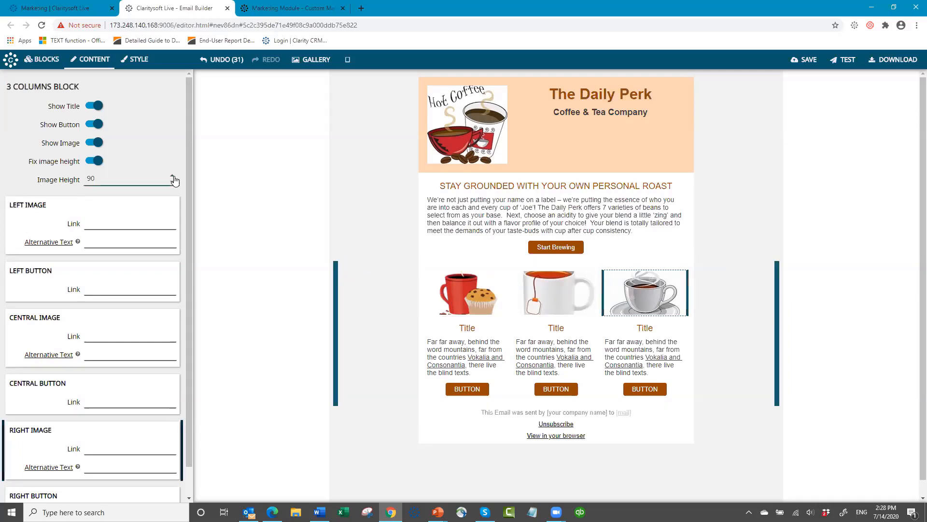
{"action": "left_click", "coordinate": [173, 177]}
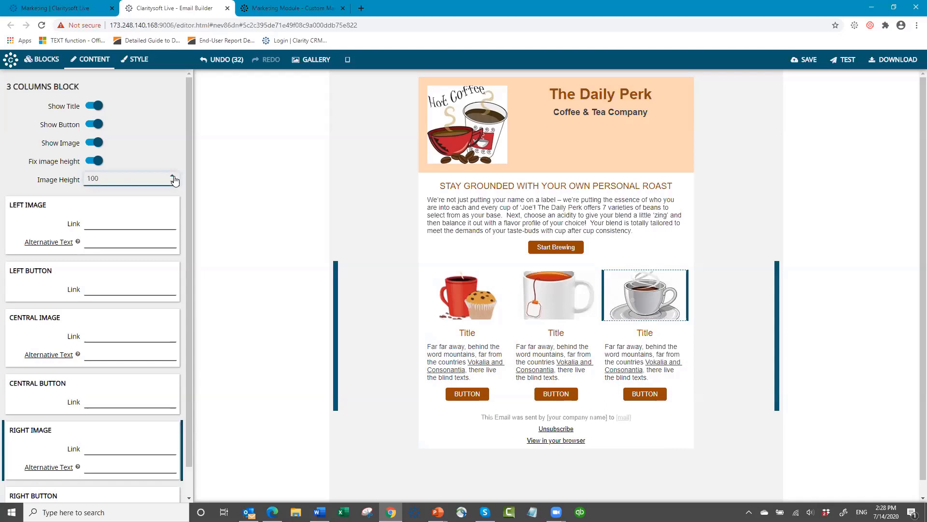
{"action": "left_click", "coordinate": [173, 177]}
{"action": "double_click", "coordinate": [172, 178]}
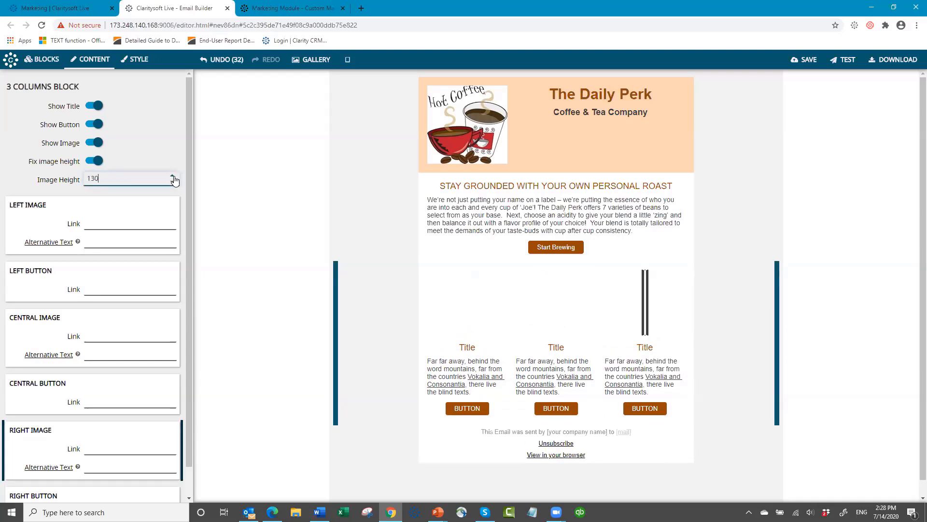
{"action": "left_click", "coordinate": [173, 177]}
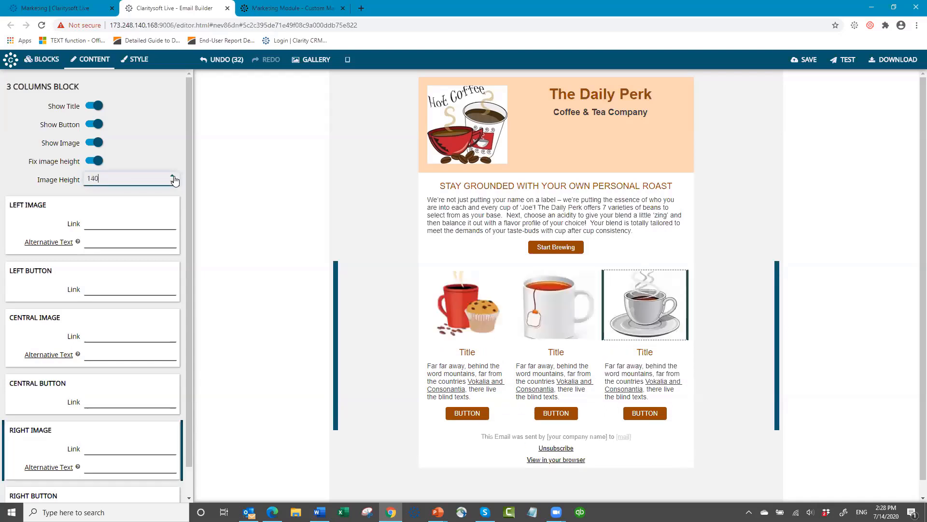
{"action": "double_click", "coordinate": [173, 177]}
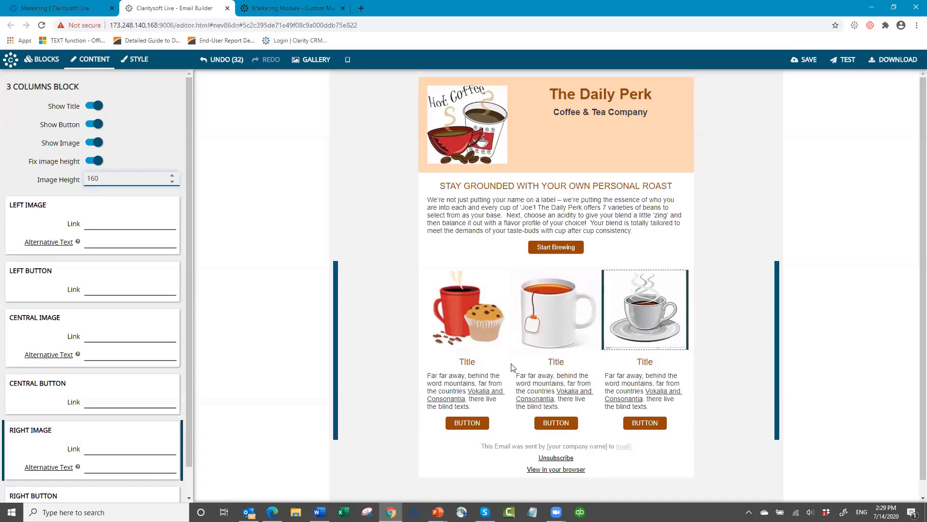
- Title the left and centre columns Get Perkin' and The Celbri-teas
{"action": "left_click", "coordinate": [481, 364]}
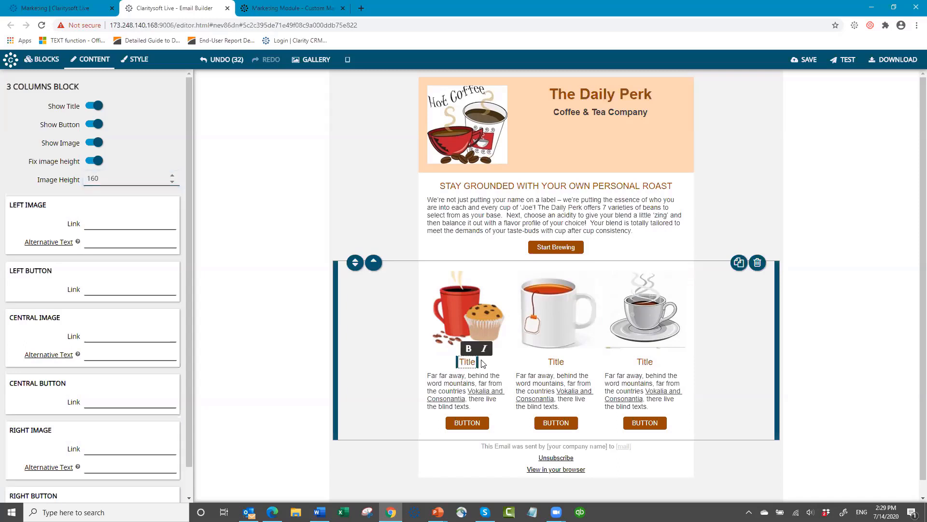
{"action": "key", "text": "BackSpace"}
{"action": "key", "text": "BackSpace"}
{"action": "key", "text": "BackSpace"}
{"action": "key", "text": "BackSpace"}
{"action": "key", "text": "BackSpace"}
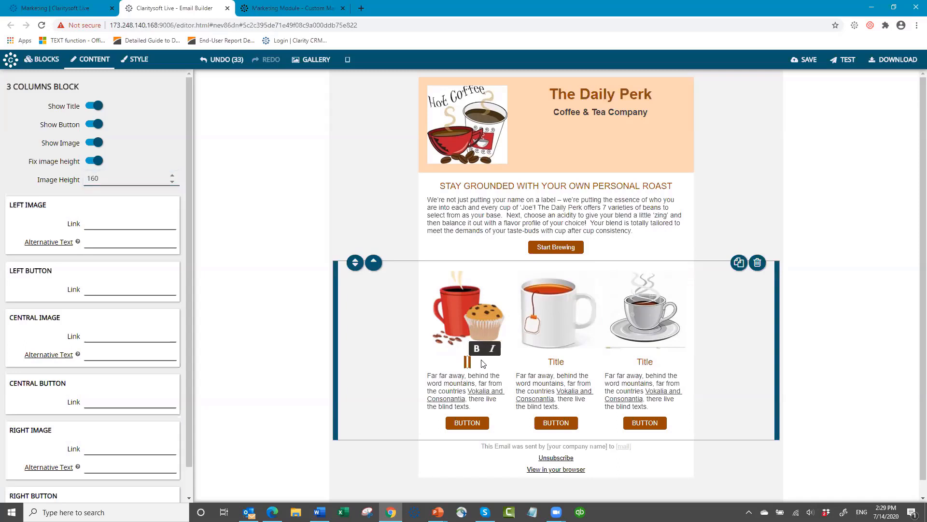
{"action": "type", "text": "Get "}
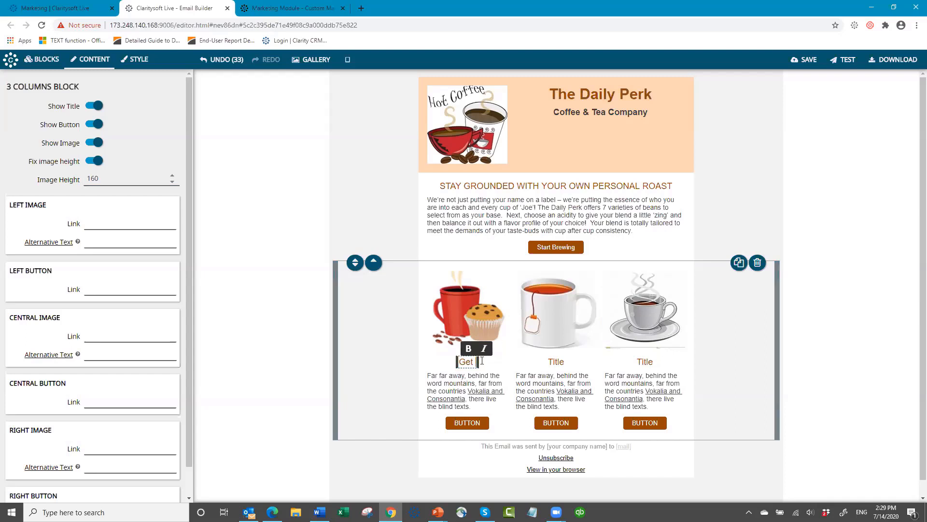
{"action": "type", "text": "Perkin'"}
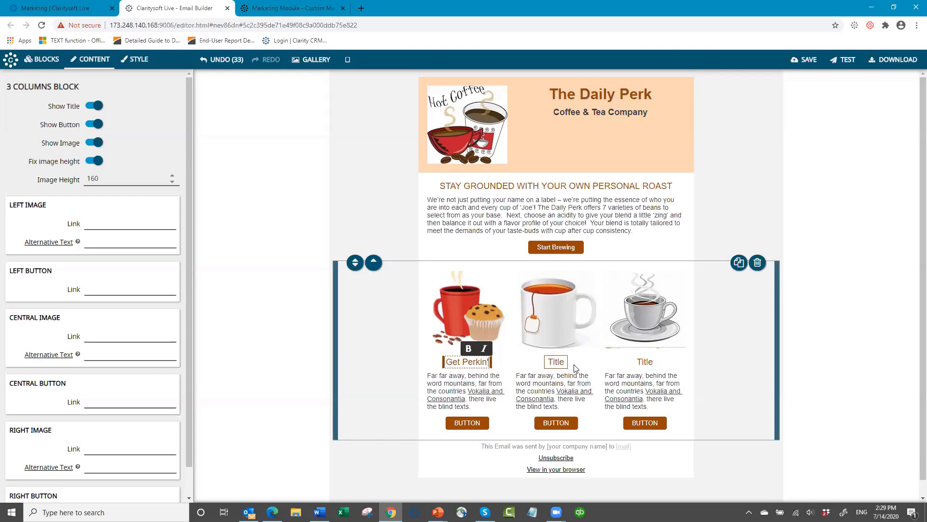
{"action": "left_click", "coordinate": [574, 365]}
{"action": "key", "text": "BackSpace"}
{"action": "key", "text": "BackSpace"}
{"action": "key", "text": "BackSpace"}
{"action": "key", "text": "BackSpace"}
{"action": "key", "text": "BackSpace"}
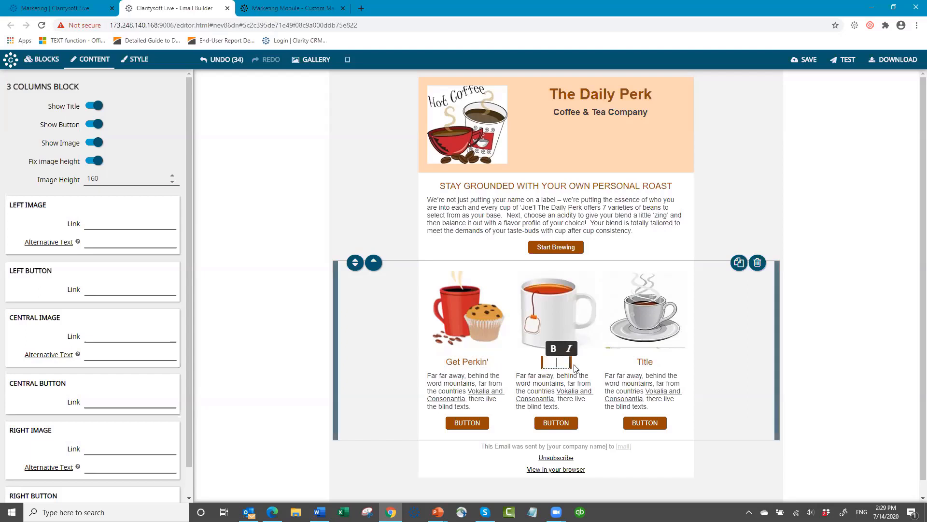
{"action": "type", "text": "The Cel"}
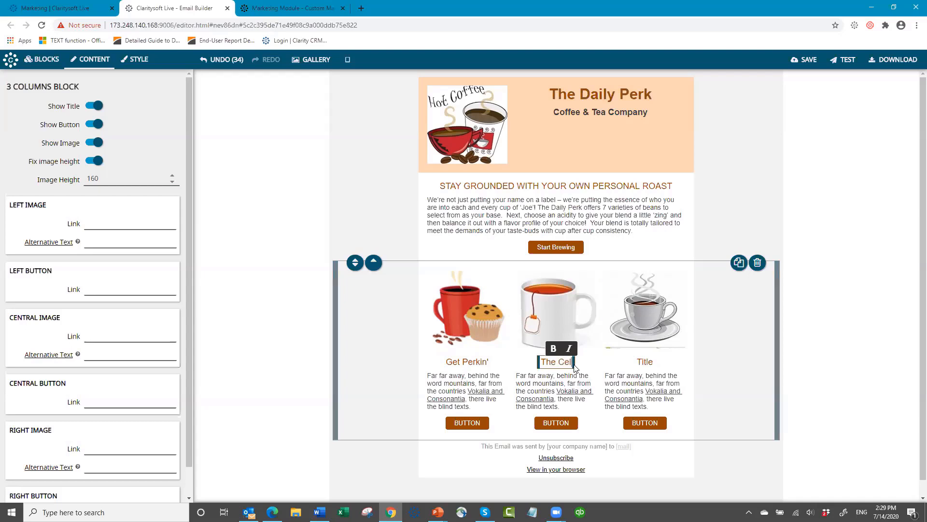
{"action": "type", "text": "br"}
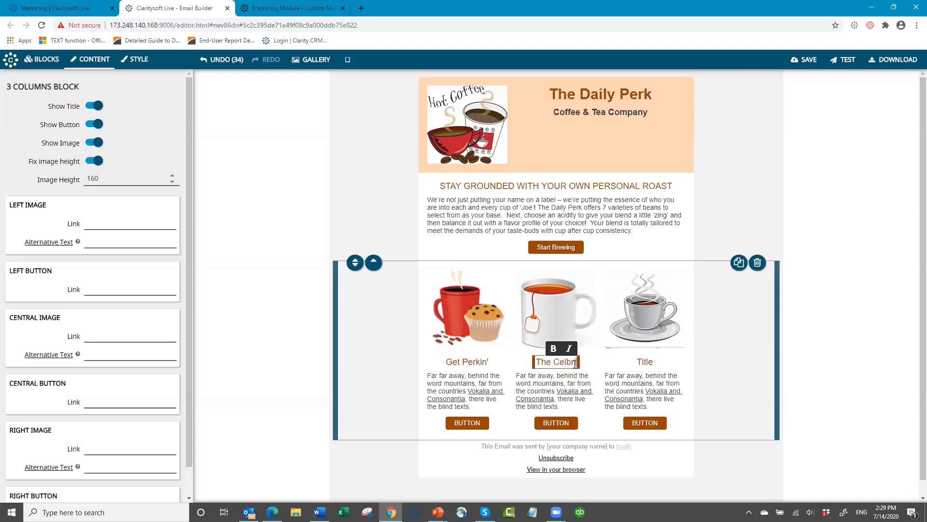
{"action": "type", "text": "i-"}
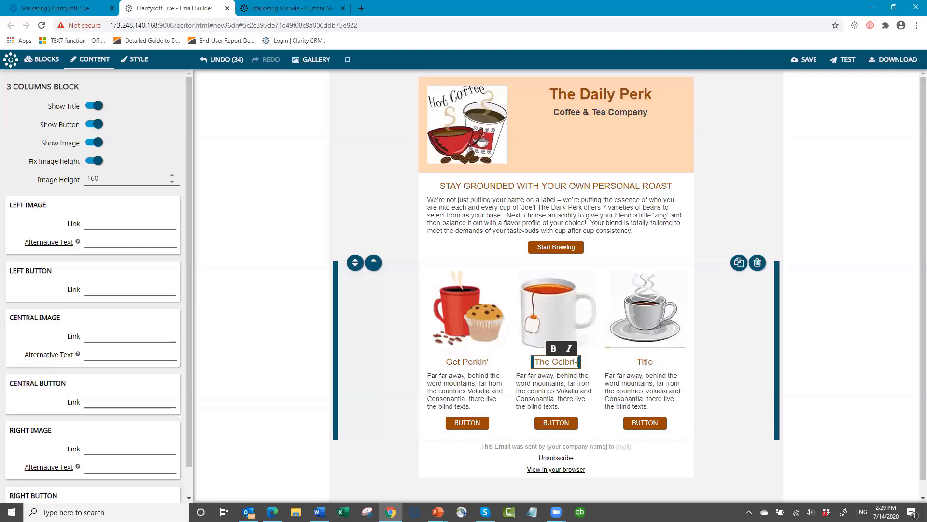
{"action": "type", "text": "teas"}
- Title the right column Save a Latte
{"action": "left_click", "coordinate": [657, 364]}
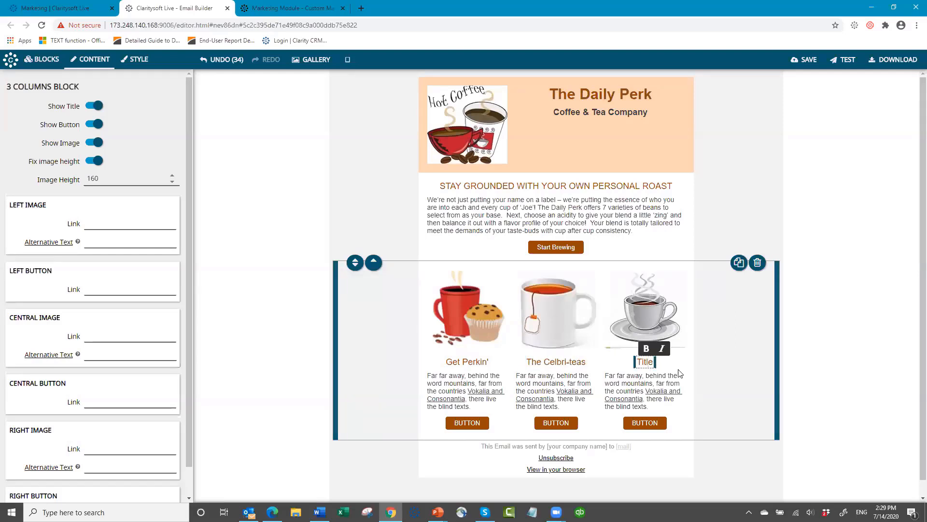
{"action": "type", "text": "T"}
{"action": "key", "text": "BackSpace"}
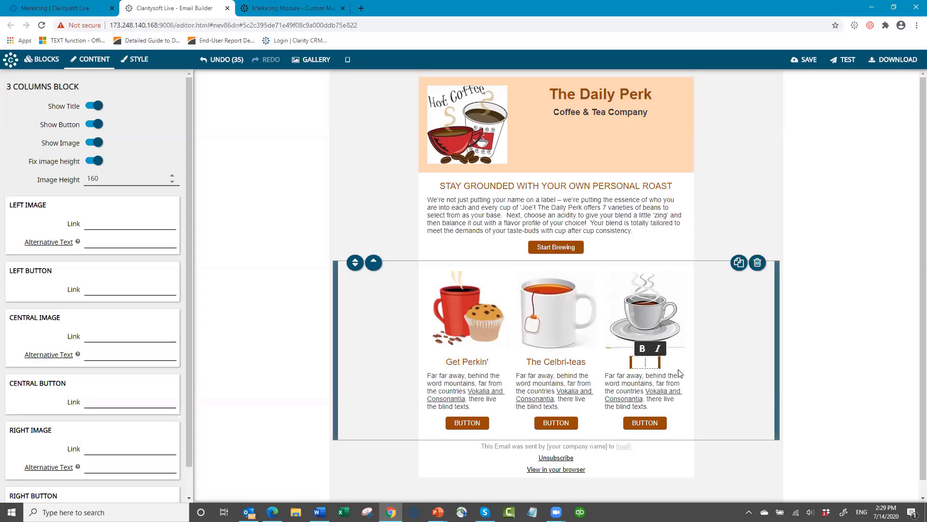
{"action": "type", "text": "Save a Latt"}
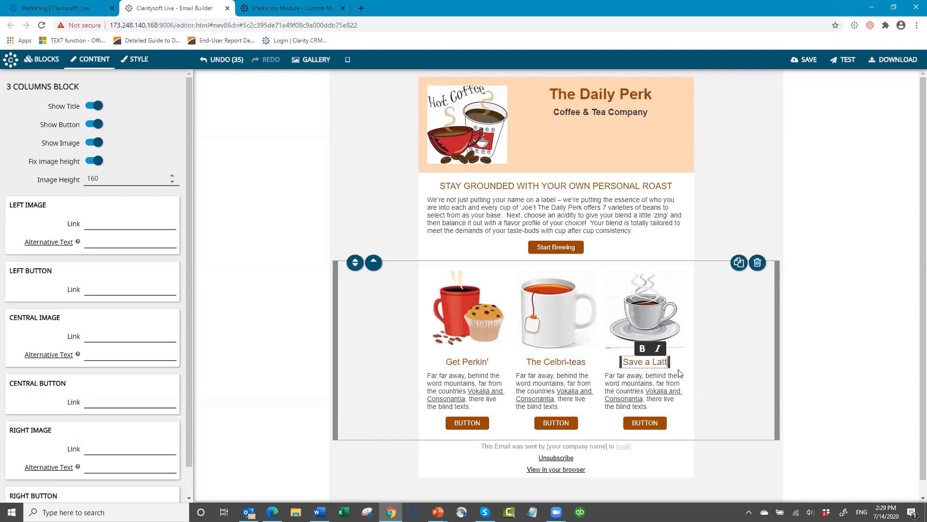
{"action": "type", "text": "e"}
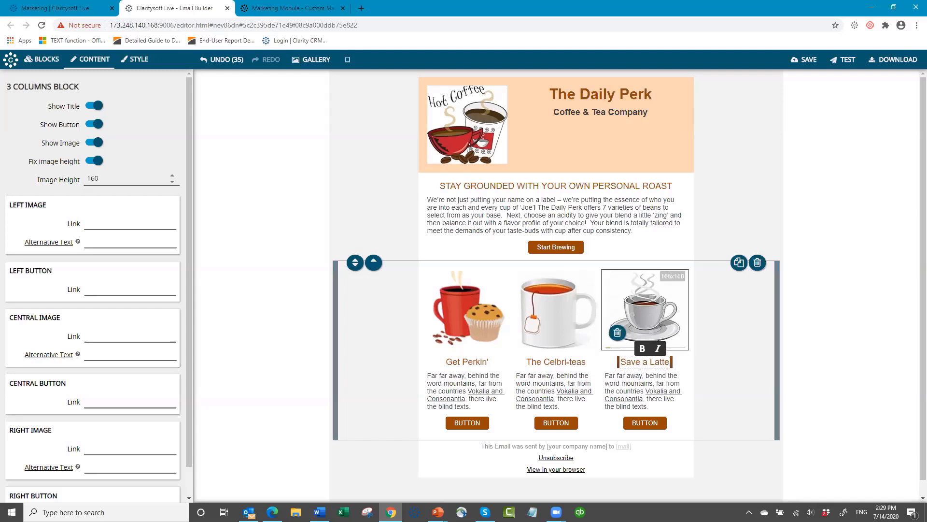
{"action": "key", "text": "alt+Tab"}
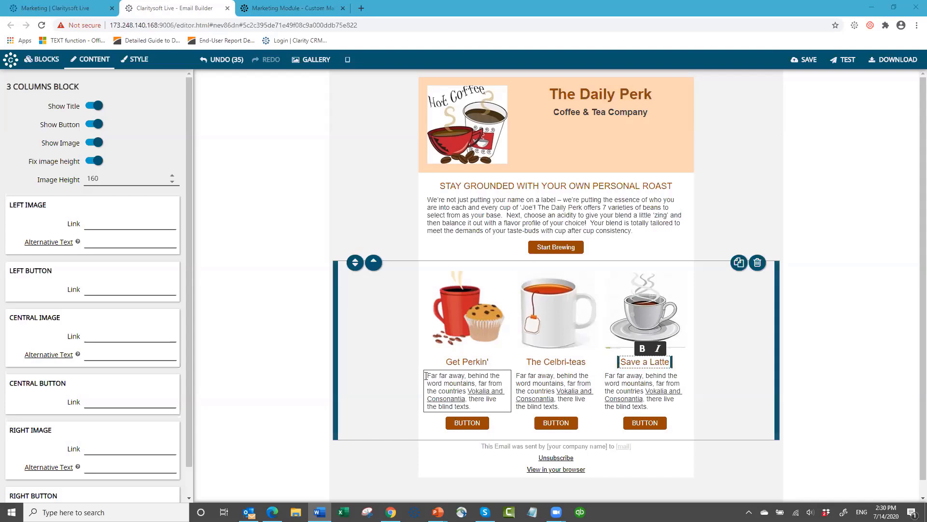
- Paste the Perk of the Month copy into the left column, with 'Perk of the Month Club!' on its own line
{"action": "triple_click", "coordinate": [479, 407]}
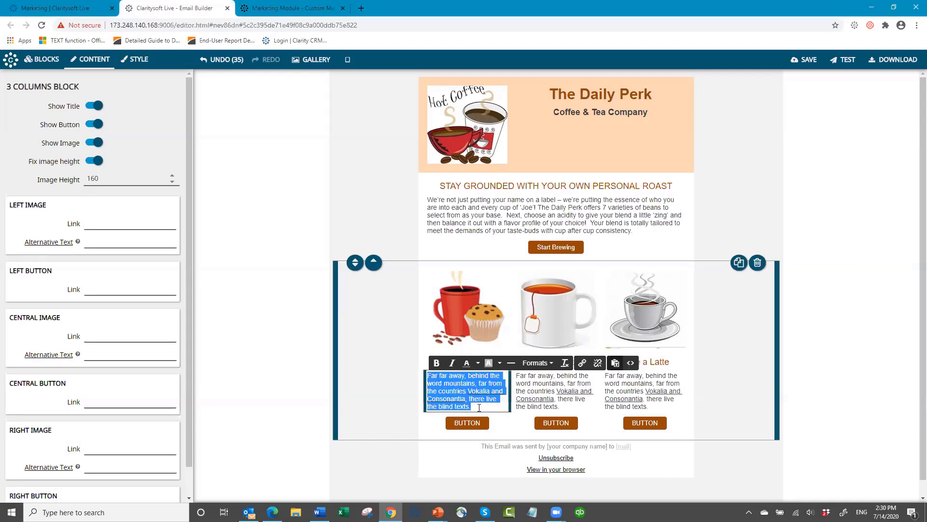
{"action": "type", "text": "The Daily Perk now offers the perfect gift for any genuine java junkie with our announcement of the Perk of the Month Club!"}
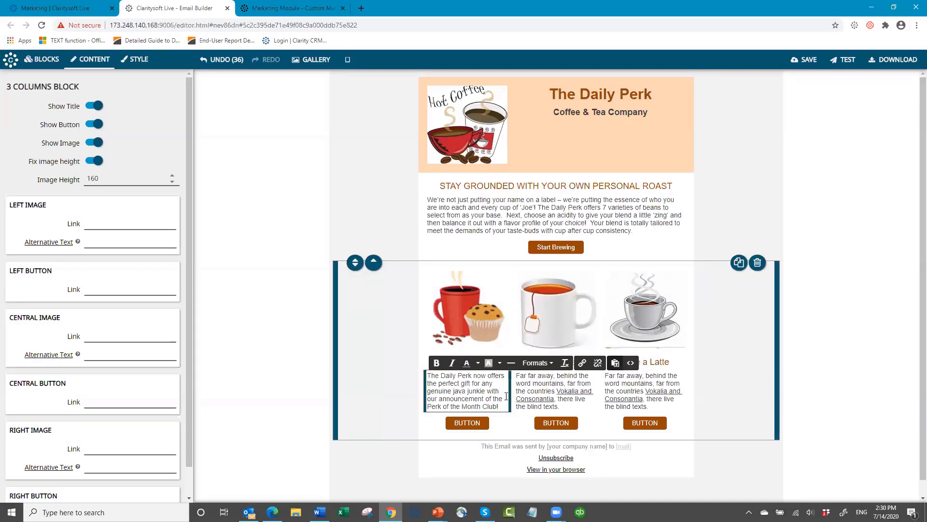
{"action": "key", "text": "Return"}
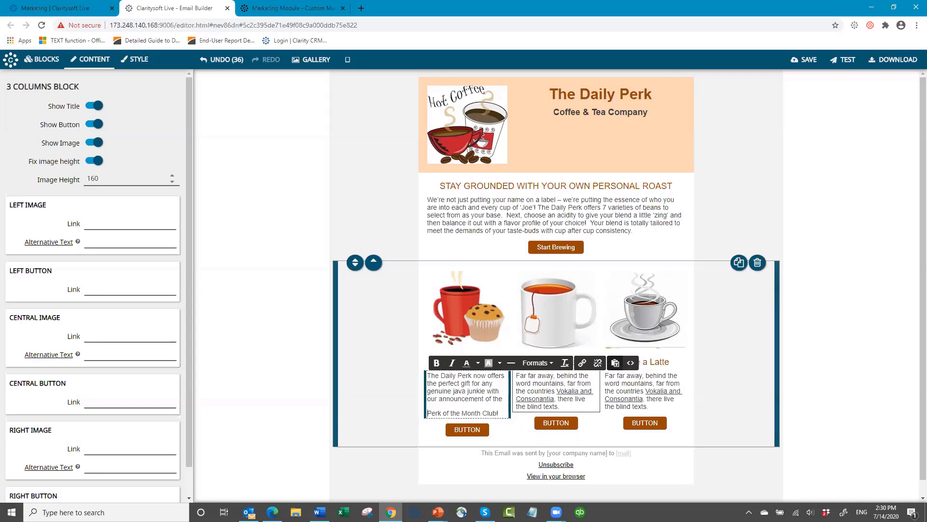
{"action": "key", "text": "alt+Tab"}
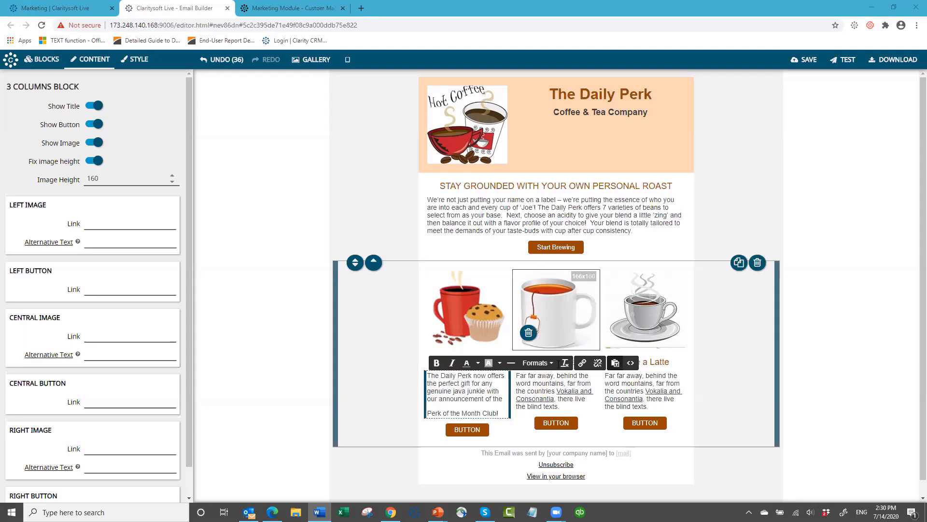
- Replace the centre column's placeholder with the pasted tea paragraph, adding a full stop
{"action": "left_click", "coordinate": [516, 377]}
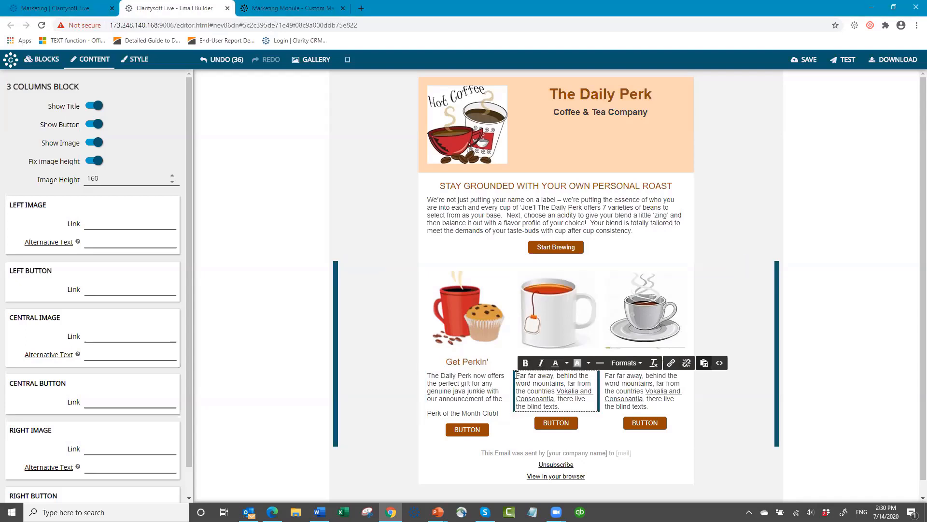
{"action": "left_click_drag", "start_coordinate": [516, 376], "coordinate": [589, 397]}
{"action": "type", "text": "Hello, is tea what you're looking for? Check out a list of our feature teas to help boost your mood and energy levels along with overall health benefits"}
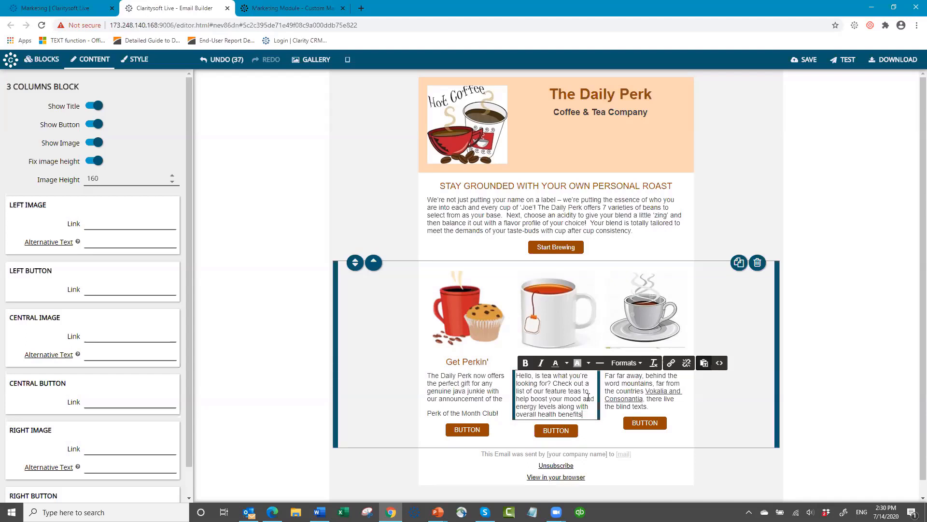
{"action": "type", "text": "."}
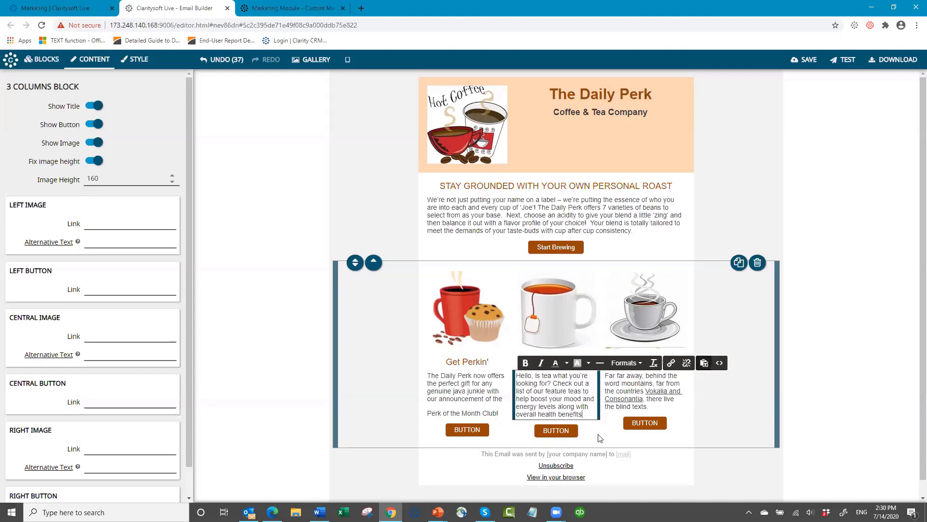
- Paste the Thanks-a-Latte copy with the 20% coupon offer into the right column
{"action": "left_click", "coordinate": [607, 375]}
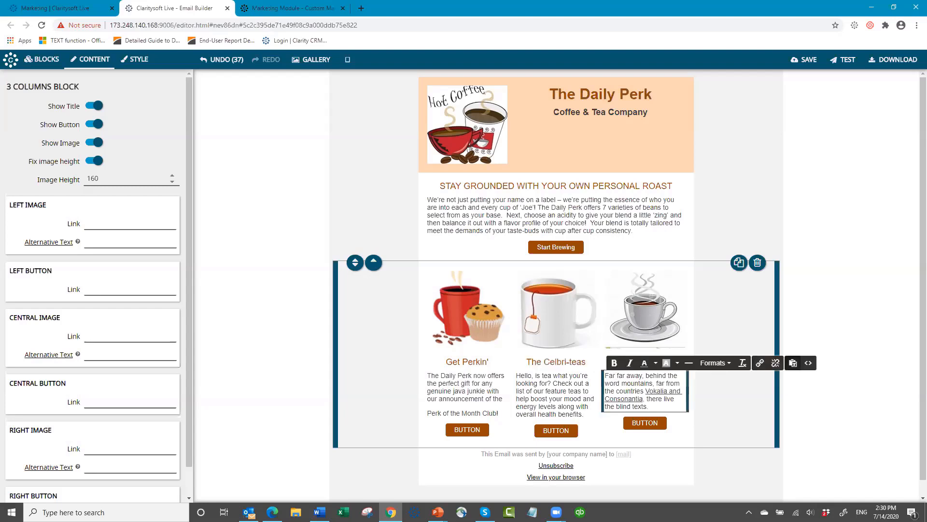
{"action": "key", "text": "alt+Tab"}
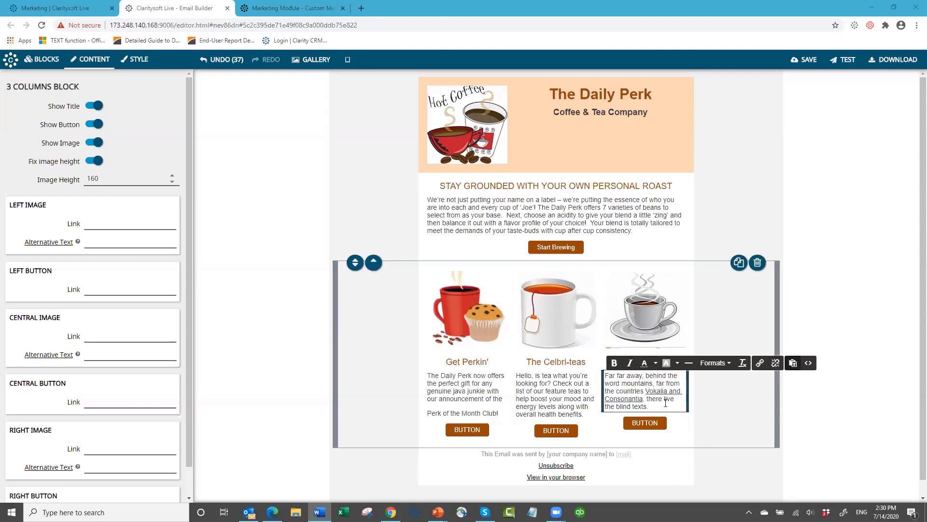
{"action": "left_click_drag", "start_coordinate": [670, 407], "coordinate": [604, 375]}
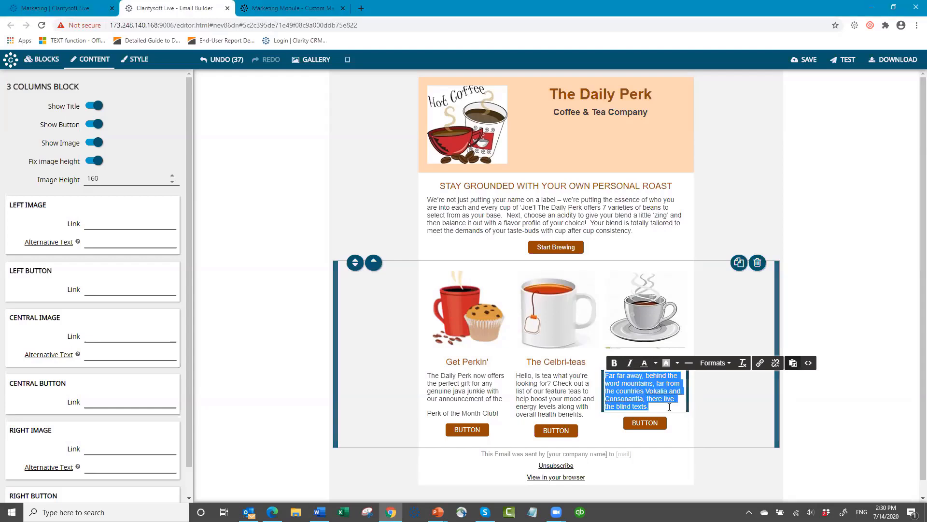
{"action": "type", "text": "Thanks-a-Latte to all our java loving friends.  Save 20% online promotions when you use coupon code PERKY7"}
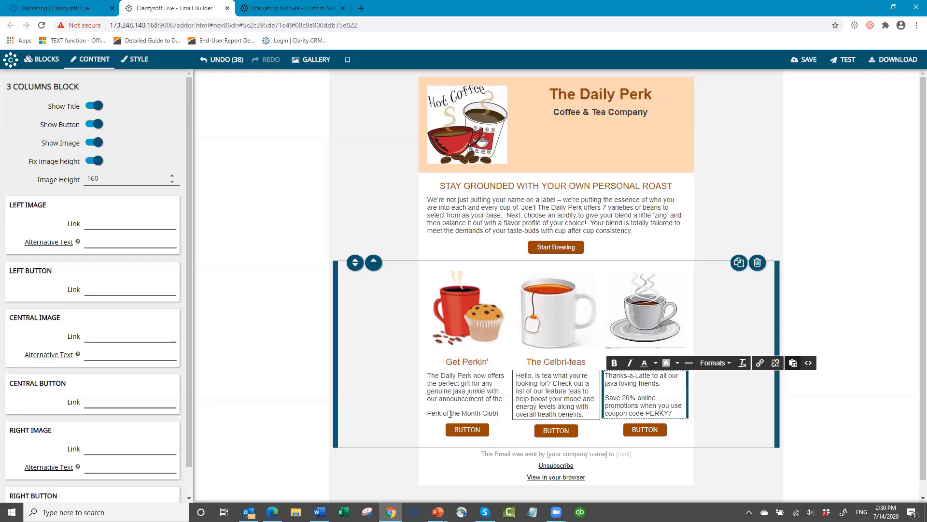
{"action": "scroll", "coordinate": [688, 386], "scroll_direction": "down", "scroll_amount": 1}
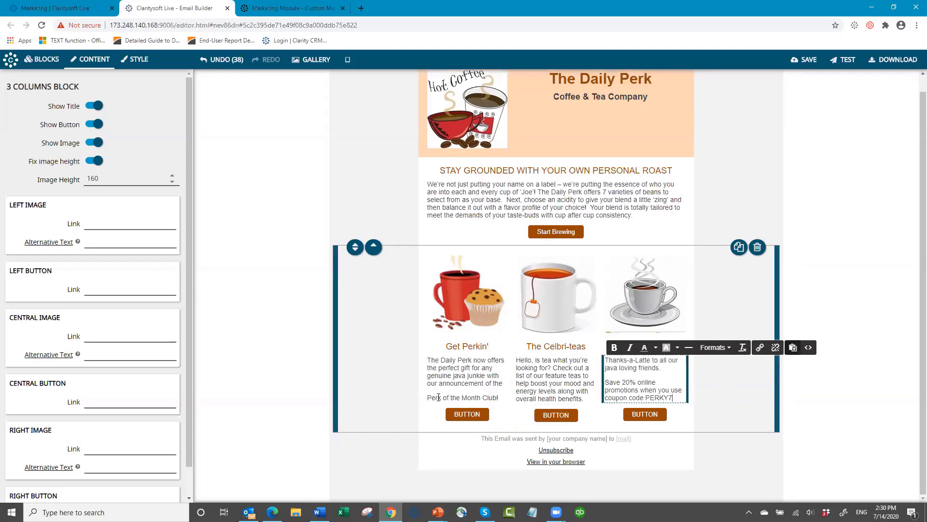
- Bold 'Perk of the Month Club!' in the left column and deselect the three-column block
{"action": "left_click_drag", "start_coordinate": [482, 397], "coordinate": [427, 397]}
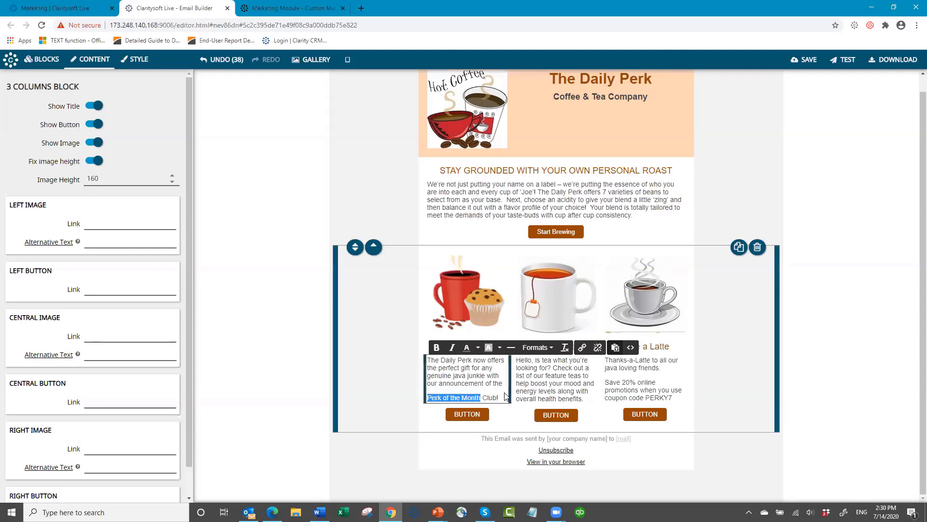
{"action": "left_click", "coordinate": [506, 396], "text": "shift"}
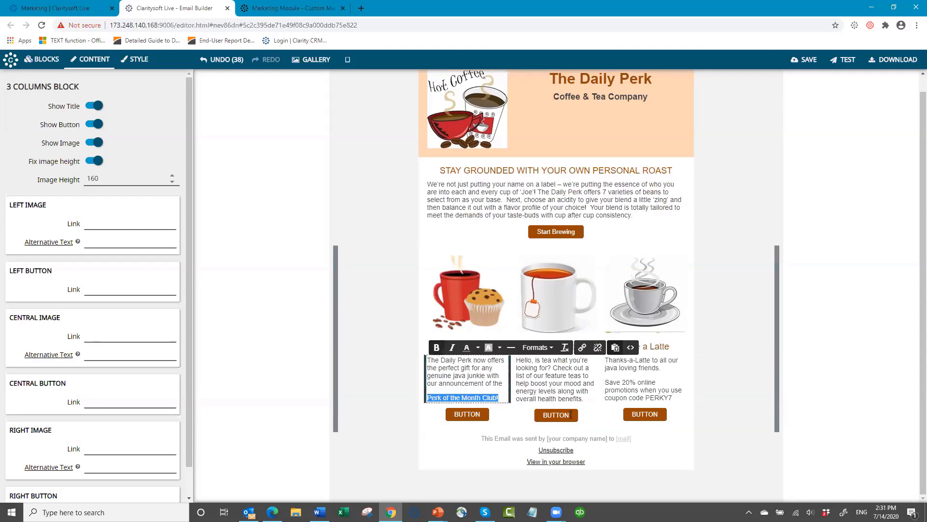
{"action": "key", "text": "ctrl+b"}
{"action": "left_click", "coordinate": [705, 368]}
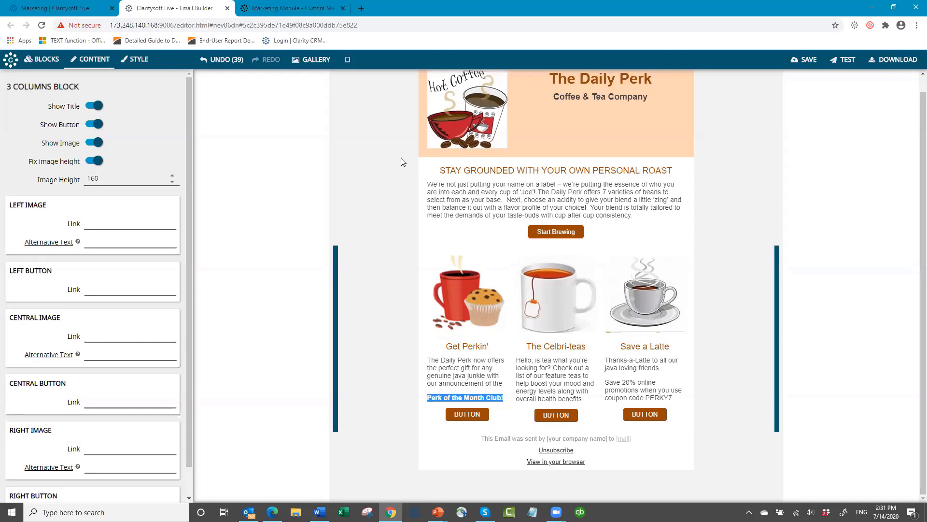
{"action": "left_click", "coordinate": [244, 159]}
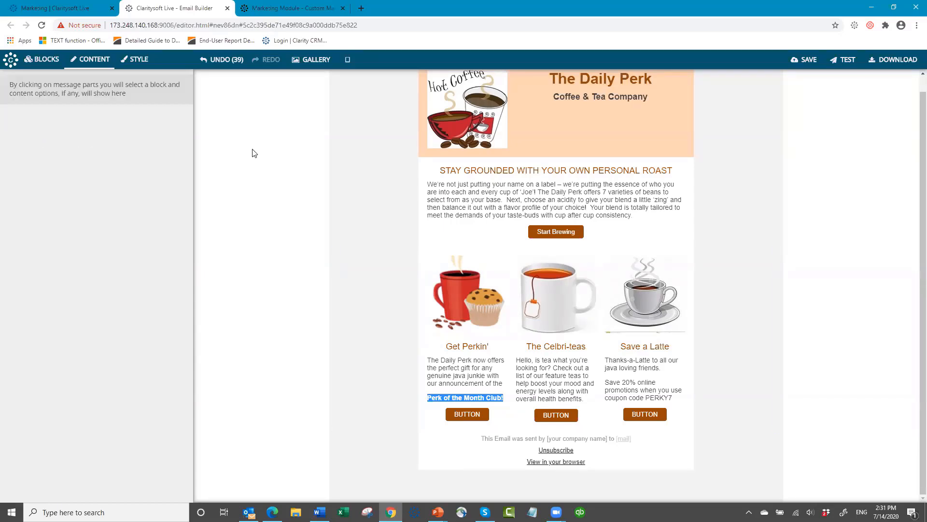
- Upload coffee cup small.png, cup of tea small.jpg and line drawing coffee cup.jpg, then trial images in the left slot
{"action": "left_click", "coordinate": [315, 61]}
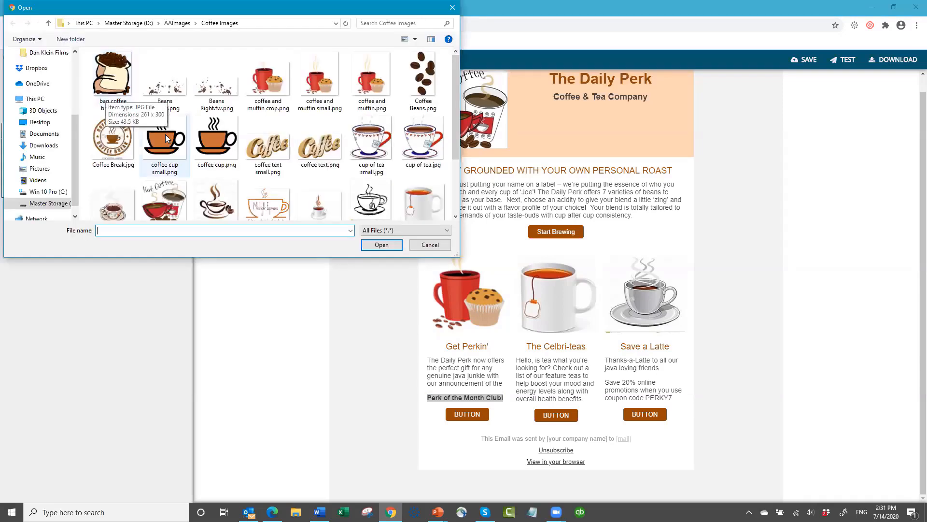
{"action": "left_click", "coordinate": [161, 133]}
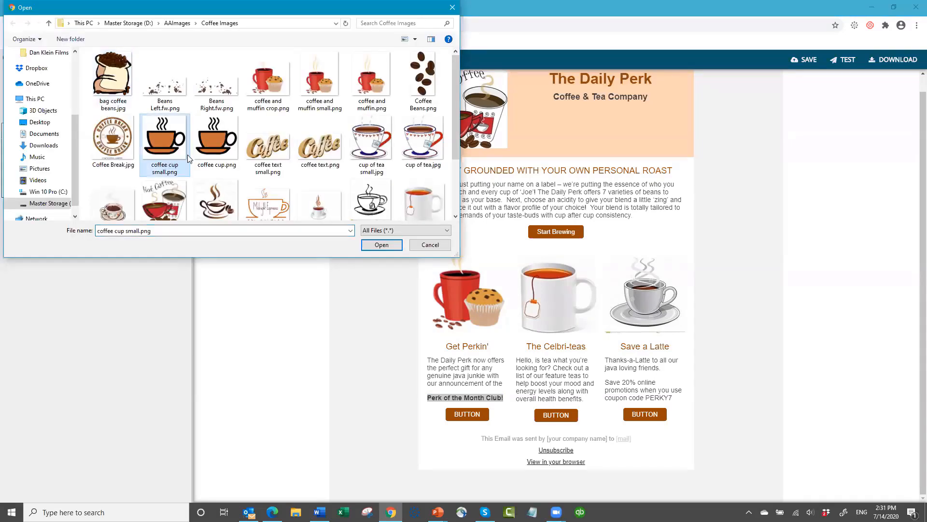
{"action": "left_click", "coordinate": [366, 150], "text": "ctrl"}
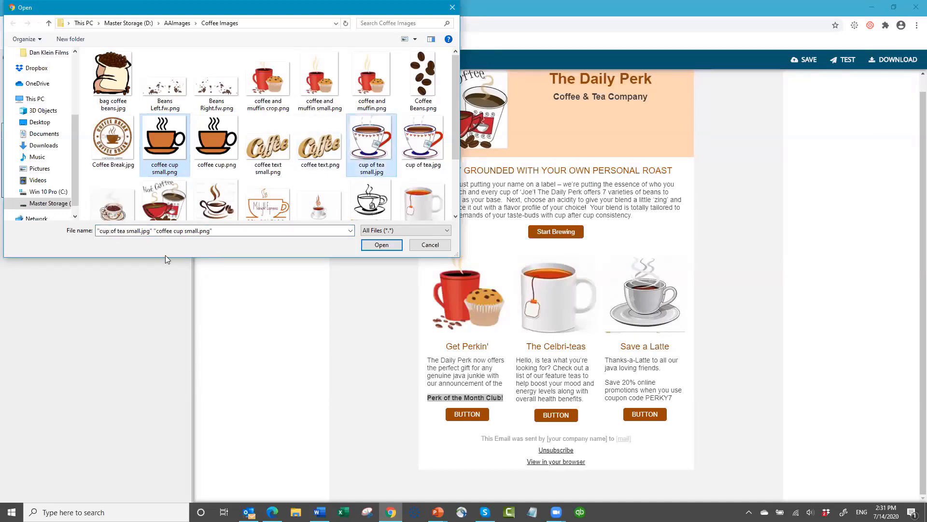
{"action": "left_click", "coordinate": [217, 207], "text": "ctrl"}
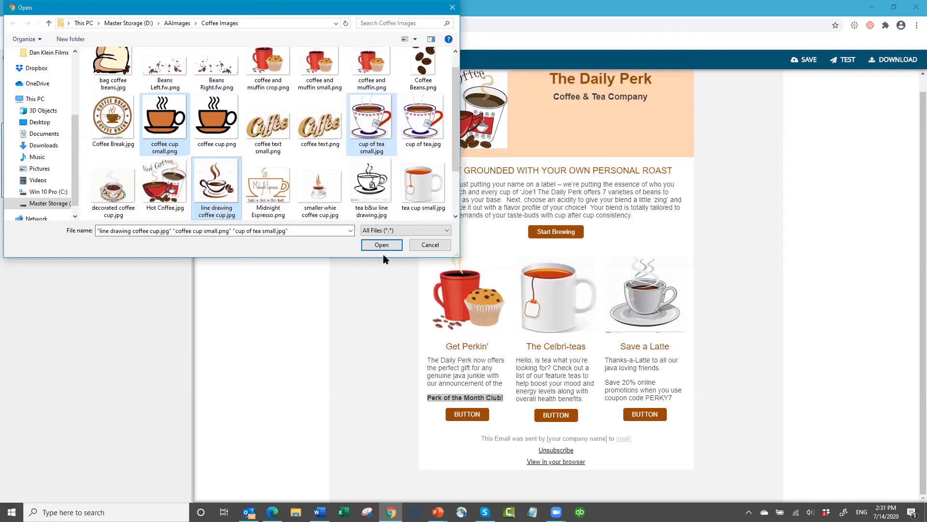
{"action": "left_click", "coordinate": [368, 251]}
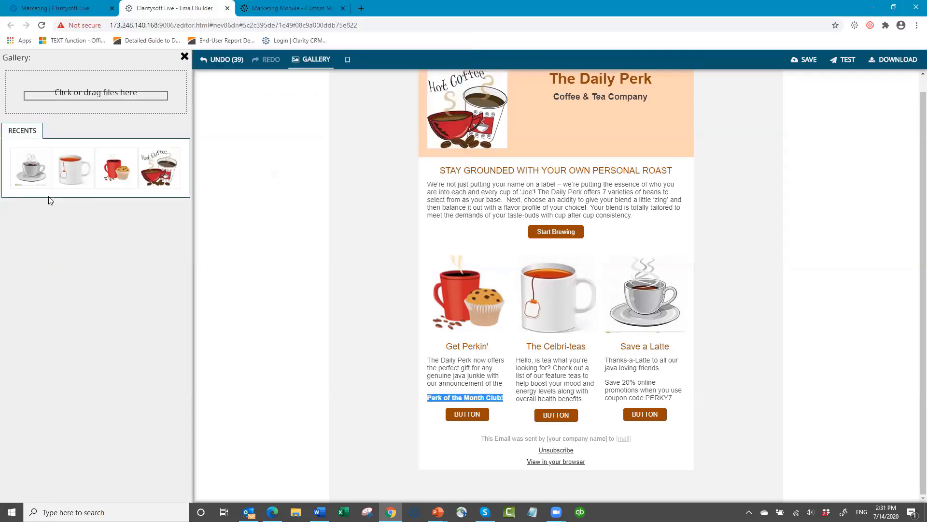
{"action": "left_click_drag", "start_coordinate": [32, 171], "coordinate": [472, 306]}
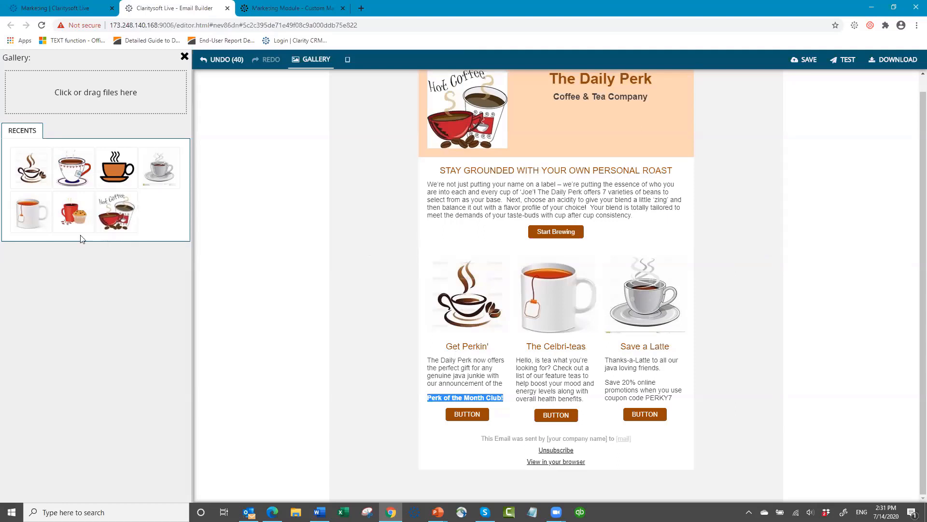
{"action": "left_click_drag", "start_coordinate": [68, 208], "coordinate": [453, 300]}
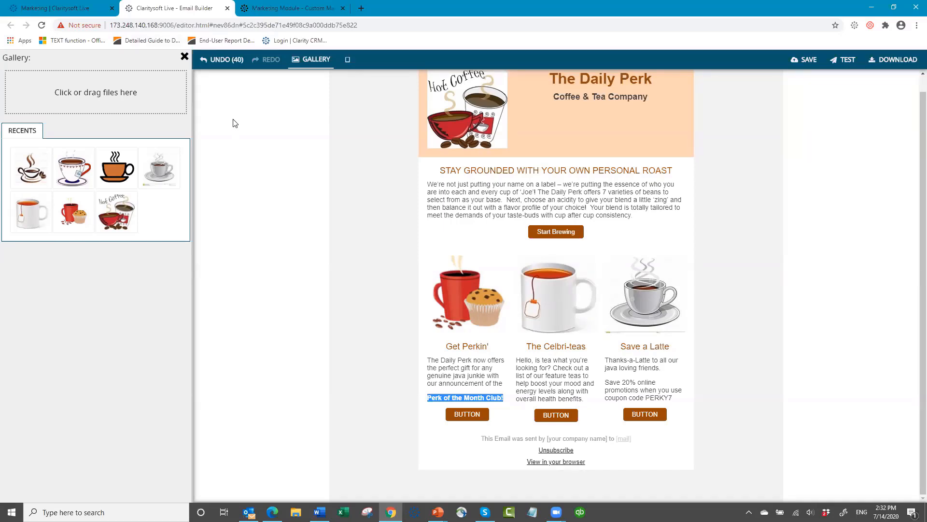
- Close the Gallery panel so the Blocks/Content/Style options show again beside The Daily Perk email
{"action": "left_click", "coordinate": [182, 57]}
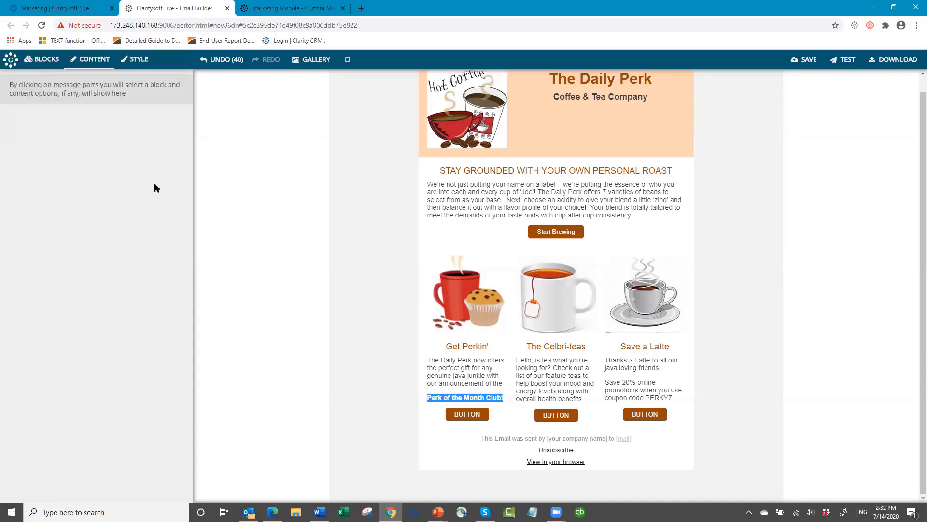
{"action": "left_click", "coordinate": [348, 62]}
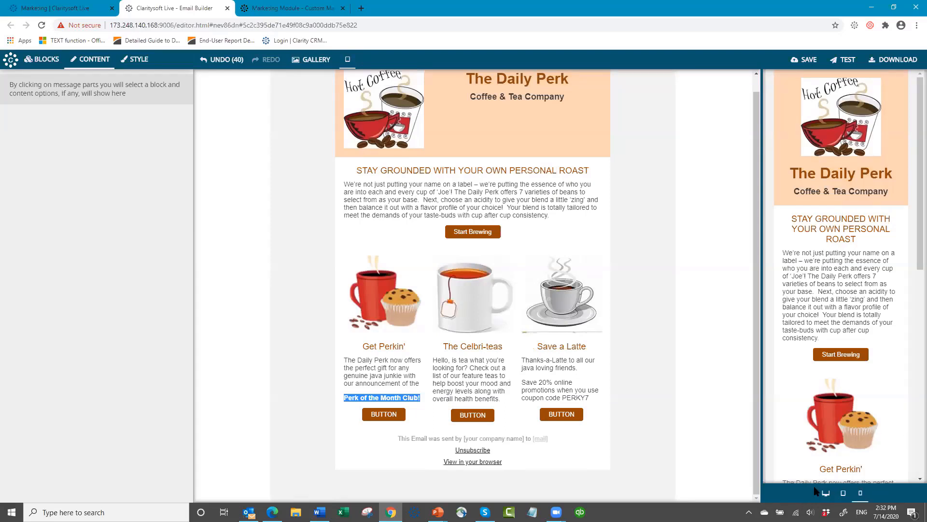
{"action": "left_click", "coordinate": [844, 494]}
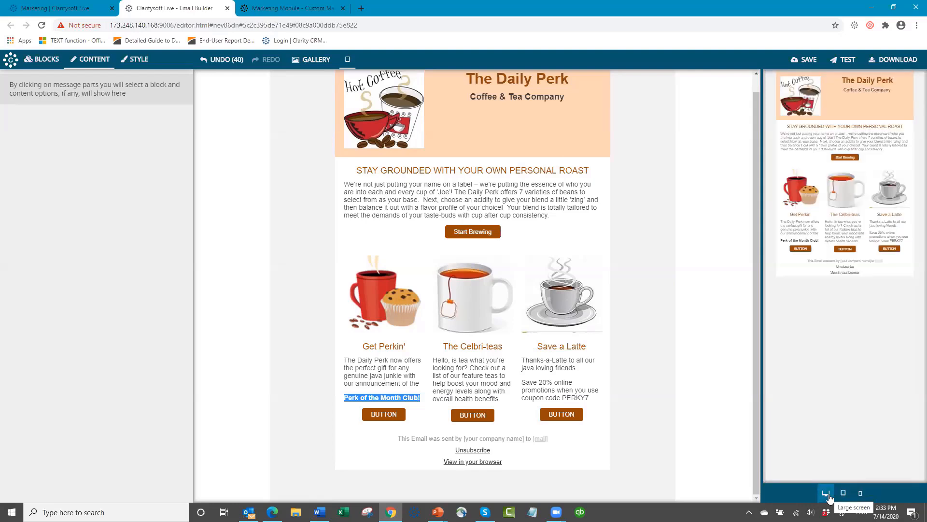
{"action": "left_click", "coordinate": [827, 495]}
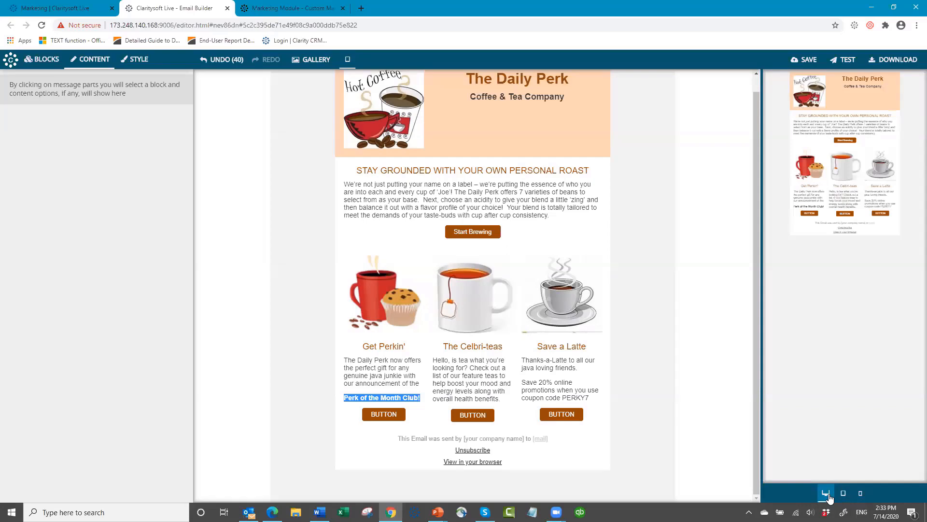
{"action": "left_click", "coordinate": [860, 494]}
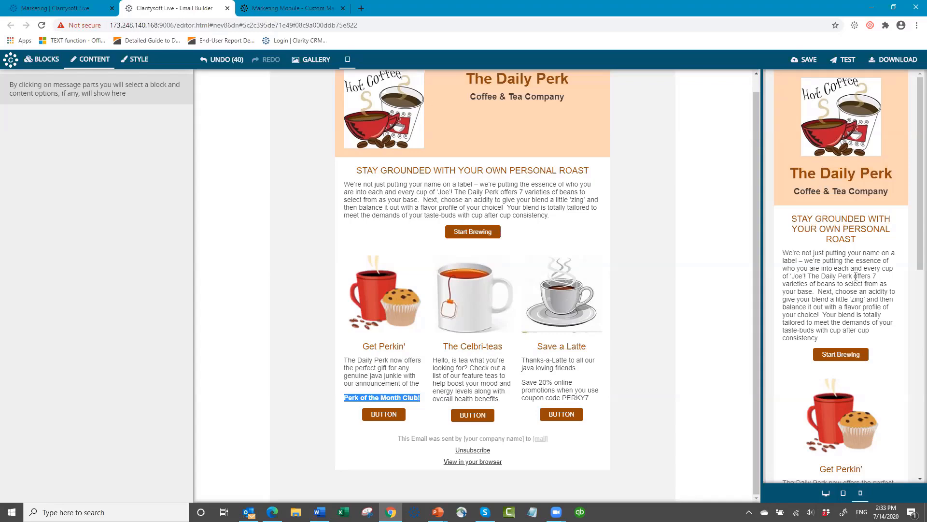
{"action": "scroll", "coordinate": [831, 232], "scroll_direction": "down", "scroll_amount": 10}
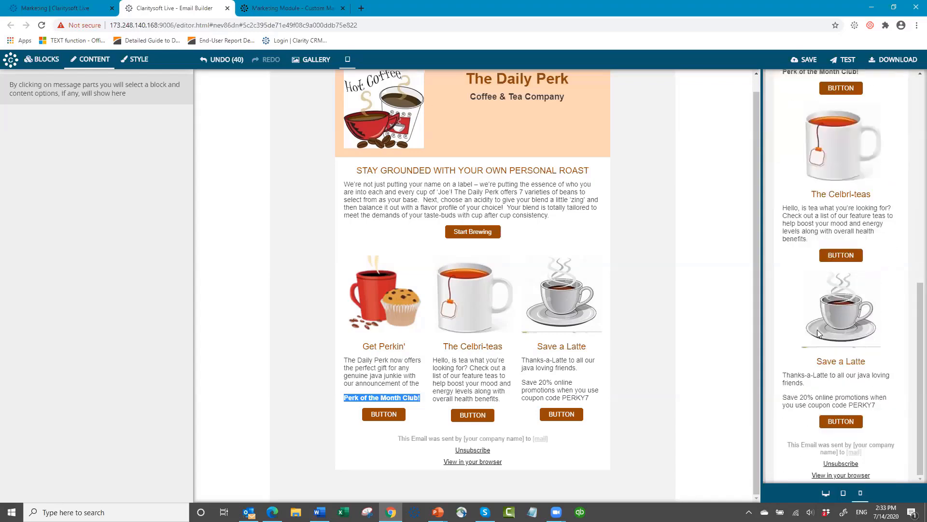
{"action": "scroll", "coordinate": [844, 309], "scroll_direction": "up", "scroll_amount": 10}
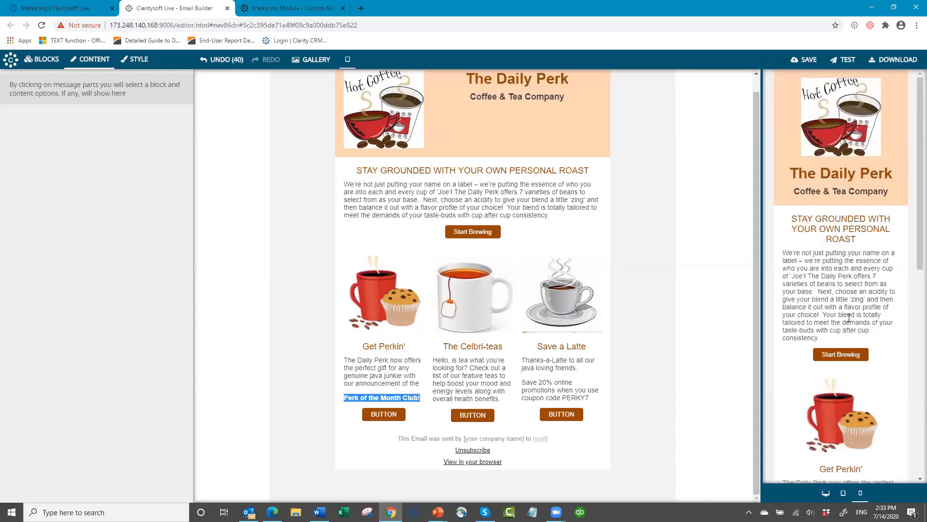
{"action": "left_click", "coordinate": [842, 493]}
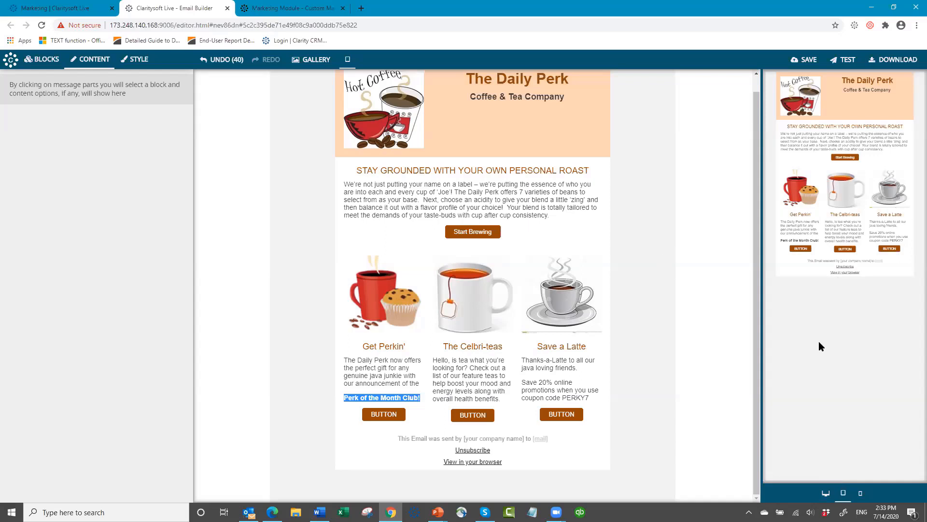
{"action": "left_click", "coordinate": [347, 62]}
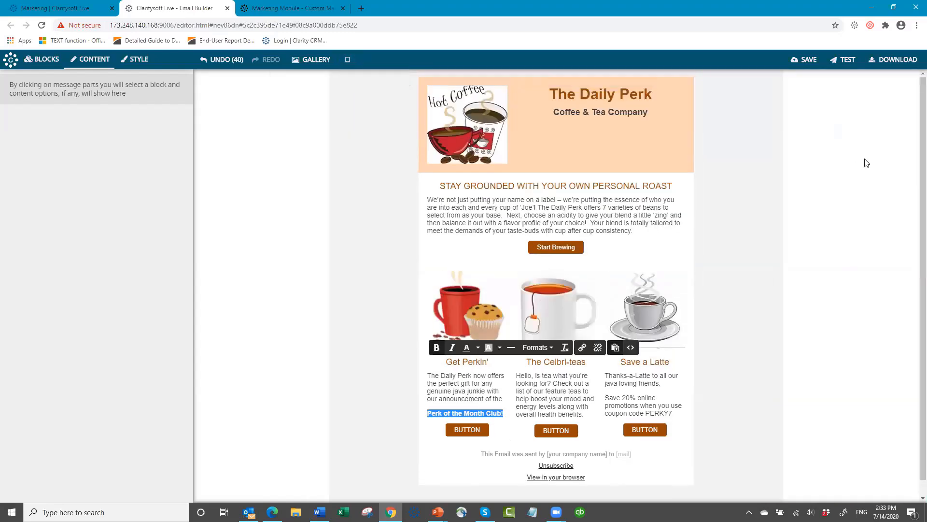
- Start saving as template 'The Daily Perk 07 14 2020', keeping Default category and Private access
{"action": "left_click", "coordinate": [810, 64]}
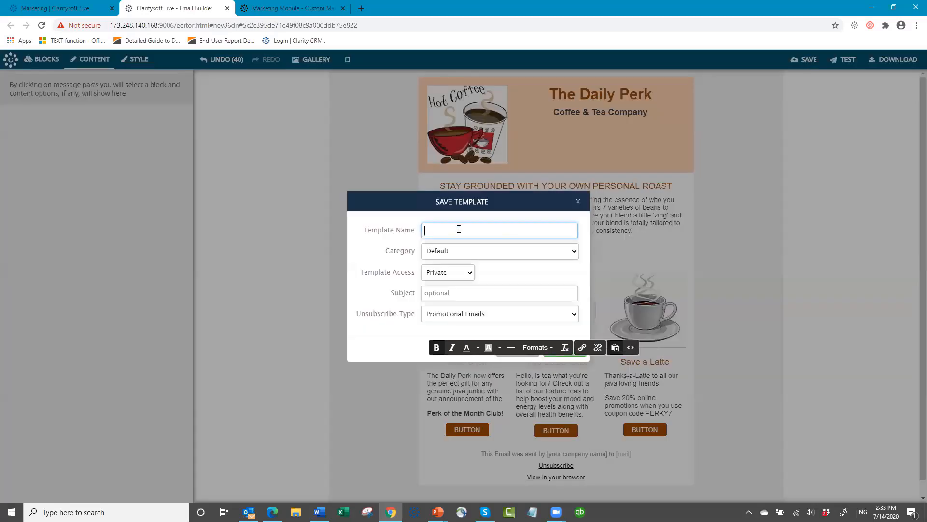
{"action": "type", "text": "The Daily Perk 07 14 2020"}
{"action": "left_click", "coordinate": [459, 251]}
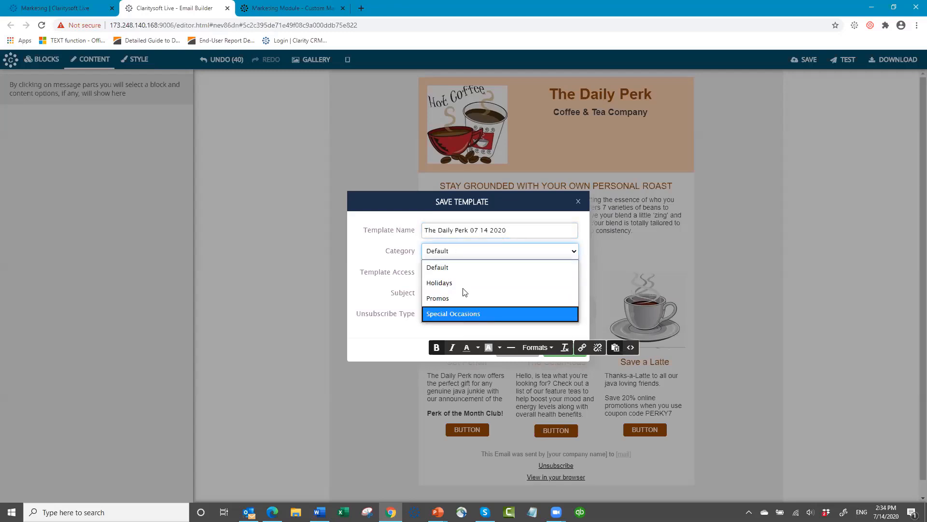
{"action": "left_click", "coordinate": [463, 267]}
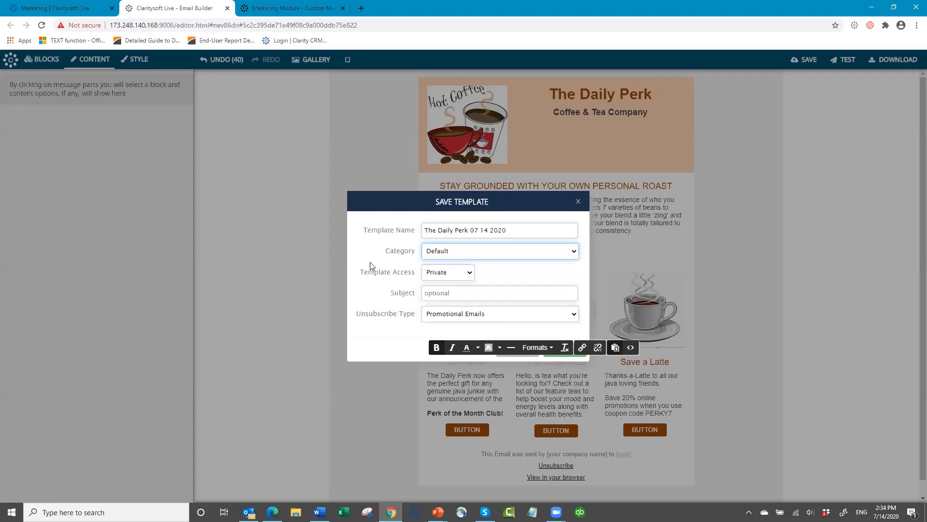
{"action": "left_click", "coordinate": [471, 274]}
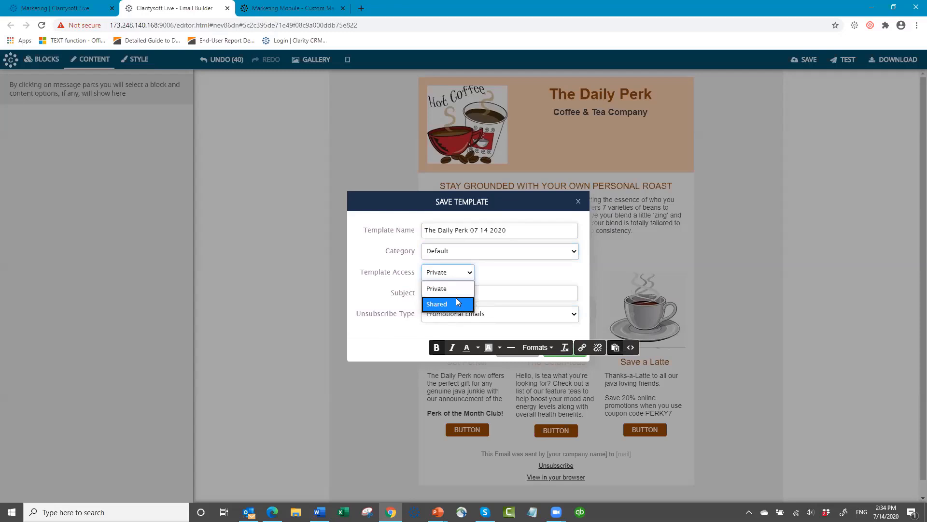
{"action": "left_click", "coordinate": [461, 271]}
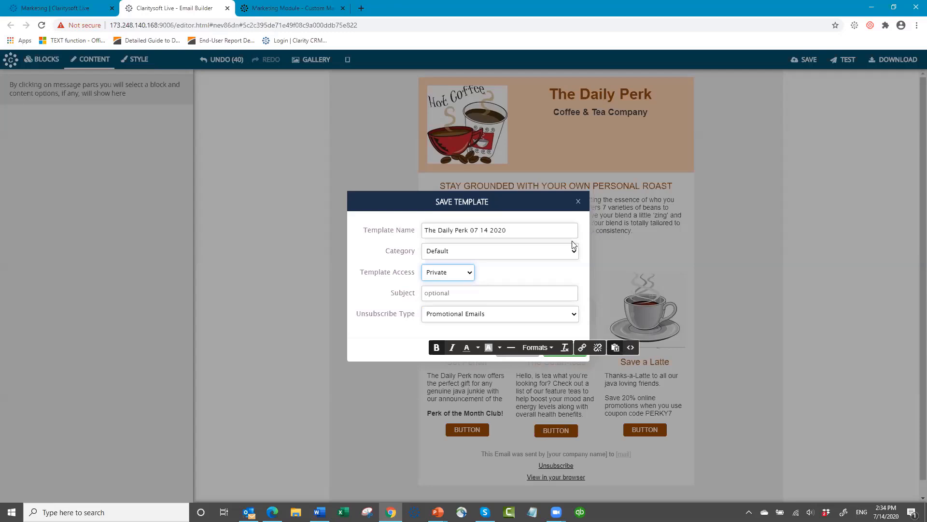
- Enter subject 'Get your Daily Perk' and keep Promotional Emails as the unsubscribe type
{"action": "left_click", "coordinate": [444, 292]}
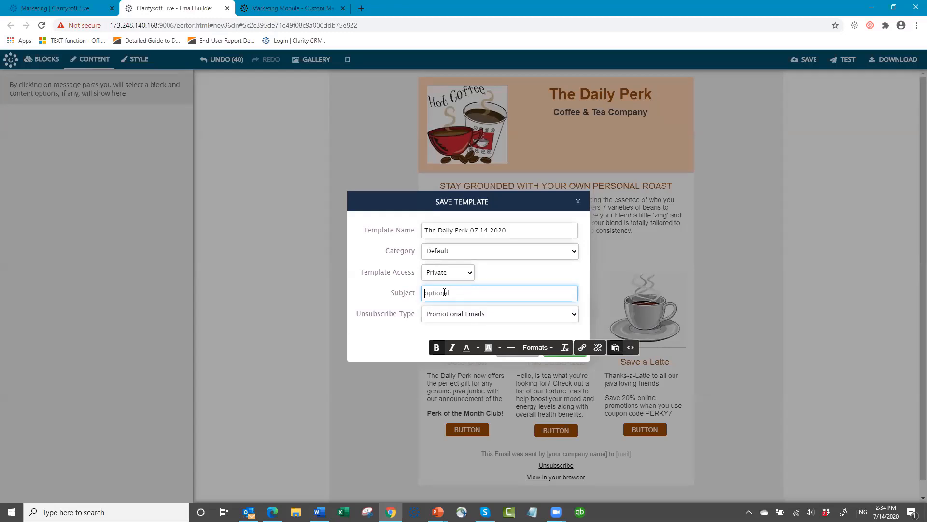
{"action": "type", "text": "Get you "}
{"action": "type", "text": " Daily Perk"}
{"action": "left_click", "coordinate": [573, 317]}
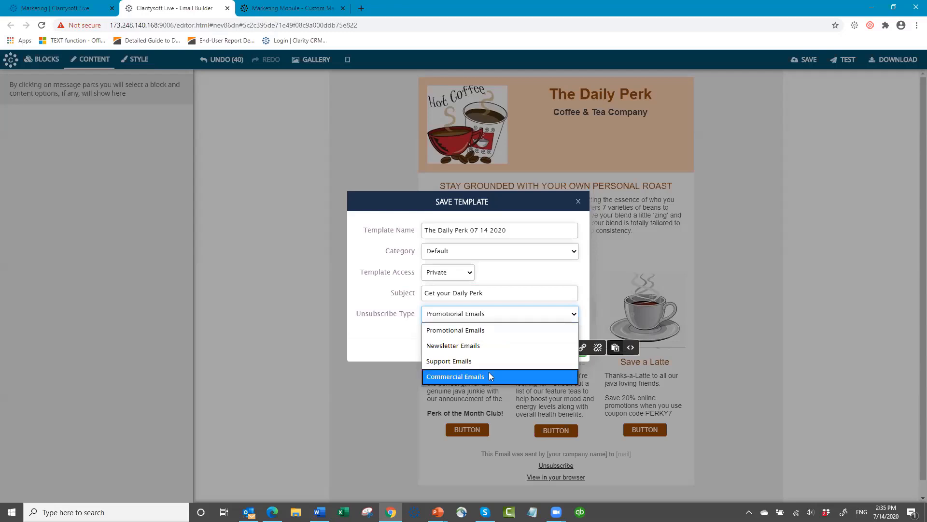
{"action": "left_click", "coordinate": [493, 332]}
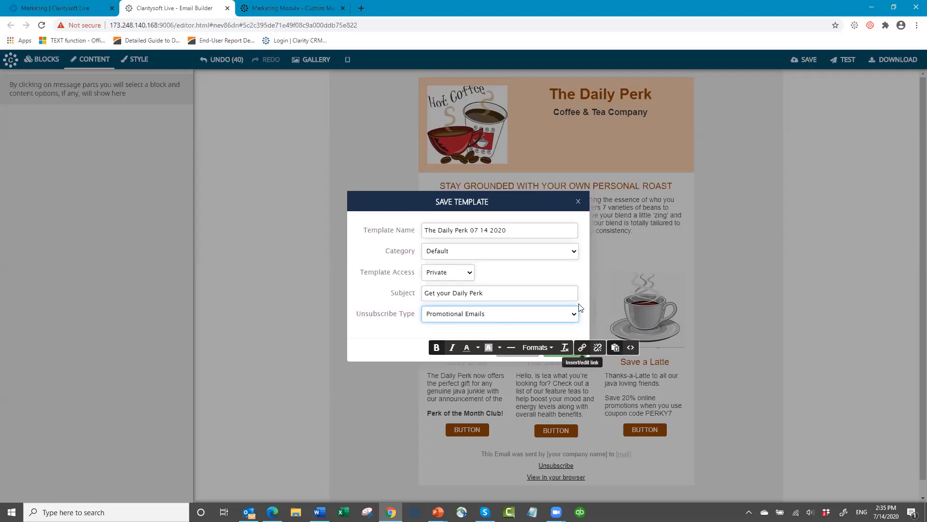
{"action": "left_click", "coordinate": [526, 197]}
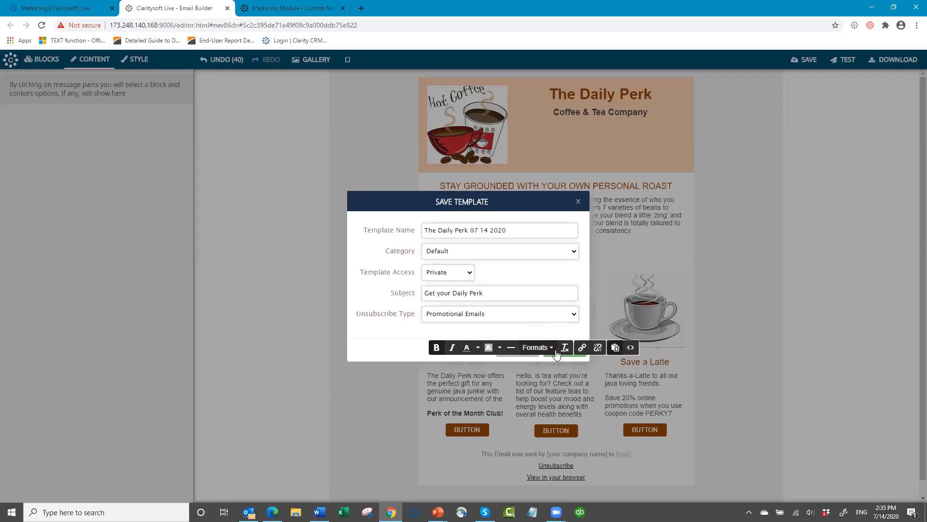
- Close the save details unsaved and italicise 'Perk of the Month Club!' in the email
{"action": "left_click", "coordinate": [684, 383]}
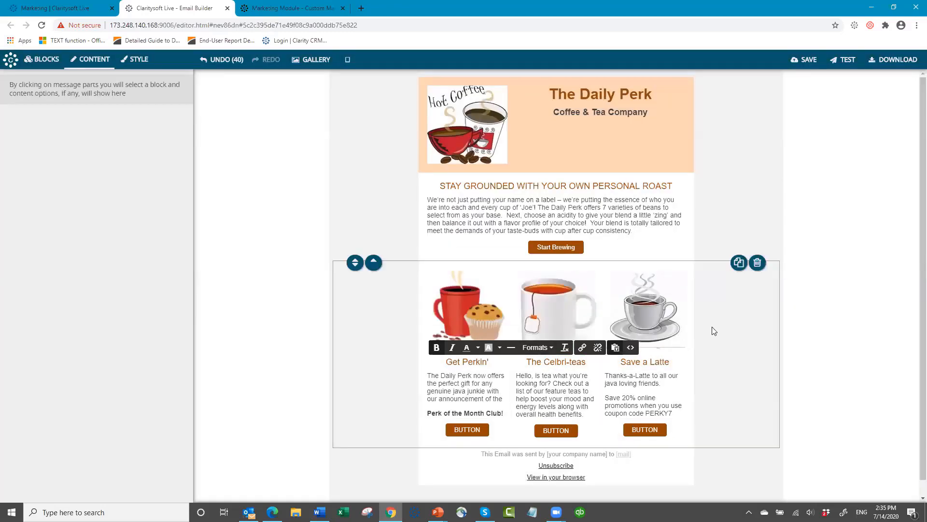
{"action": "left_click", "coordinate": [453, 347]}
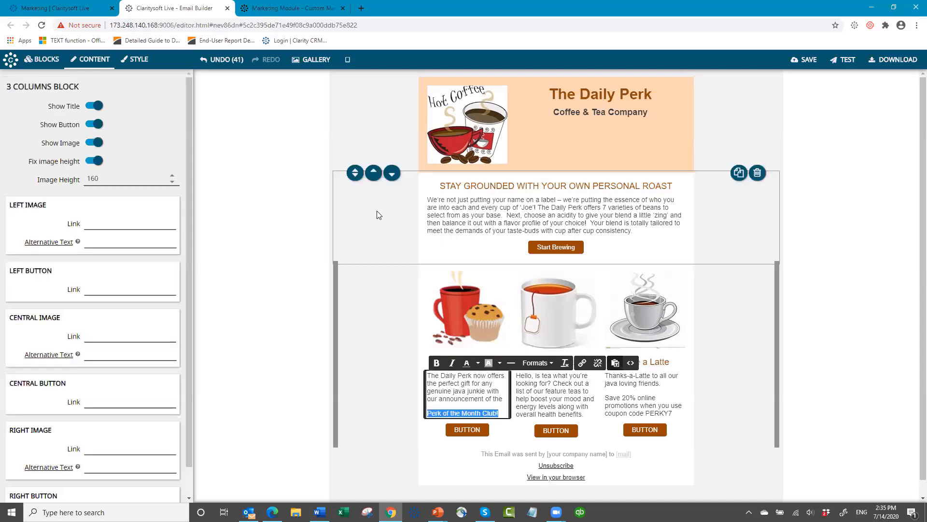
{"action": "left_click", "coordinate": [377, 213]}
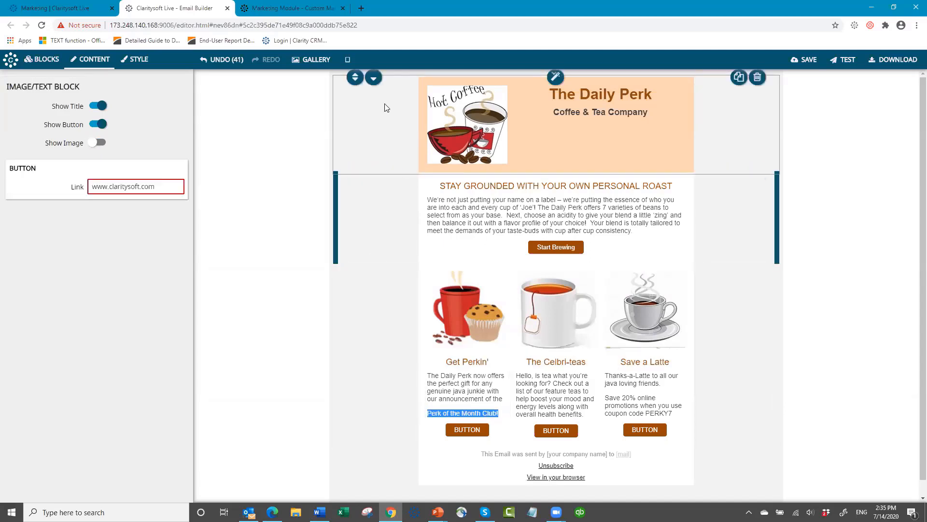
{"action": "left_click", "coordinate": [281, 169]}
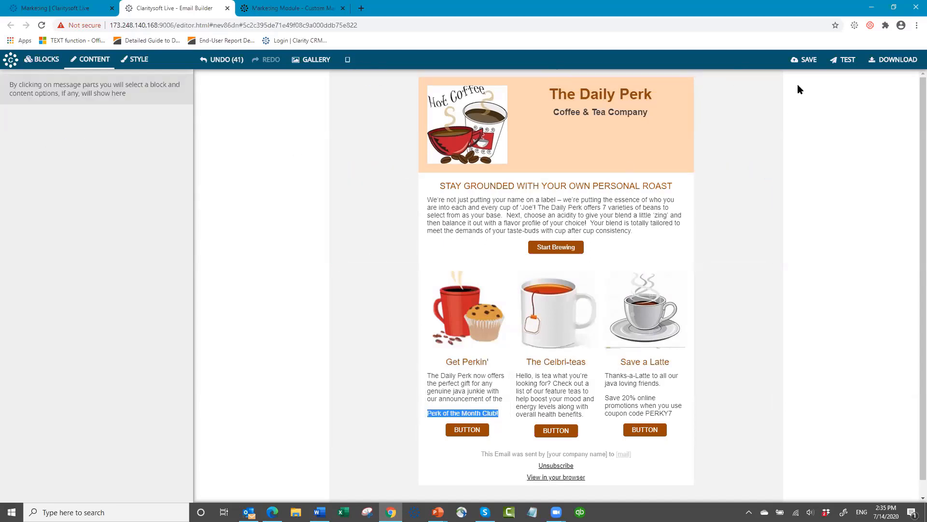
- Save the email as template 'The Daily Perk 07 14 2020' with subject 'The Daily Perk'
{"action": "left_click", "coordinate": [810, 61]}
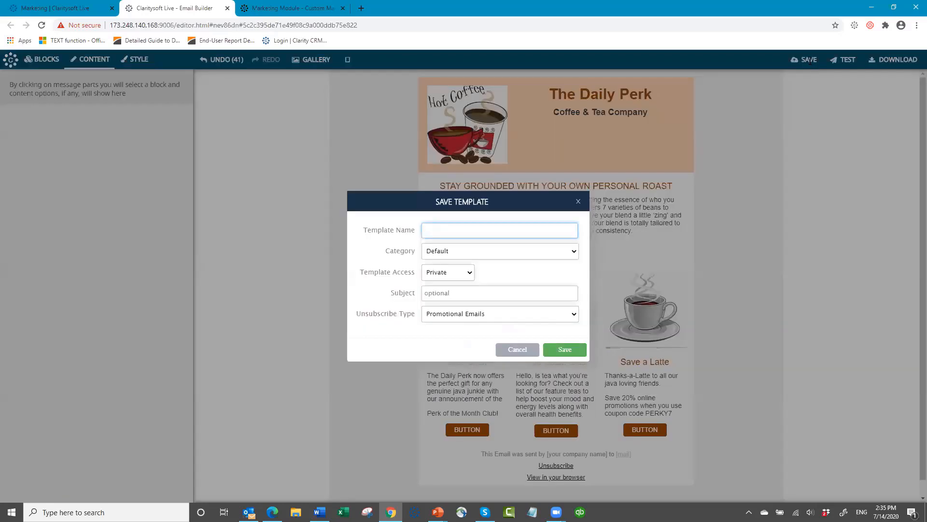
{"action": "type", "text": "The Daily Perk 07 14 2020"}
{"action": "left_click", "coordinate": [464, 293]}
{"action": "type", "text": "The Dai"}
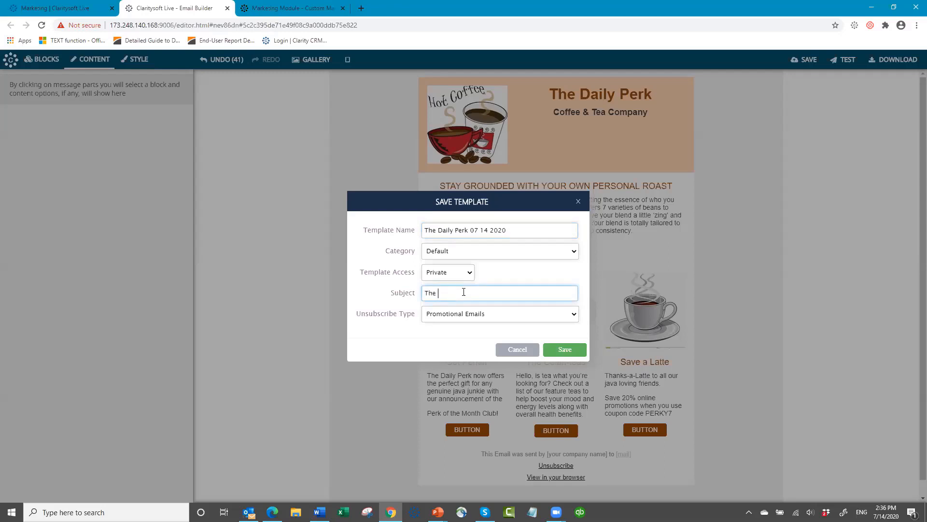
{"action": "type", "text": "ly Perk"}
{"action": "left_click", "coordinate": [554, 356]}
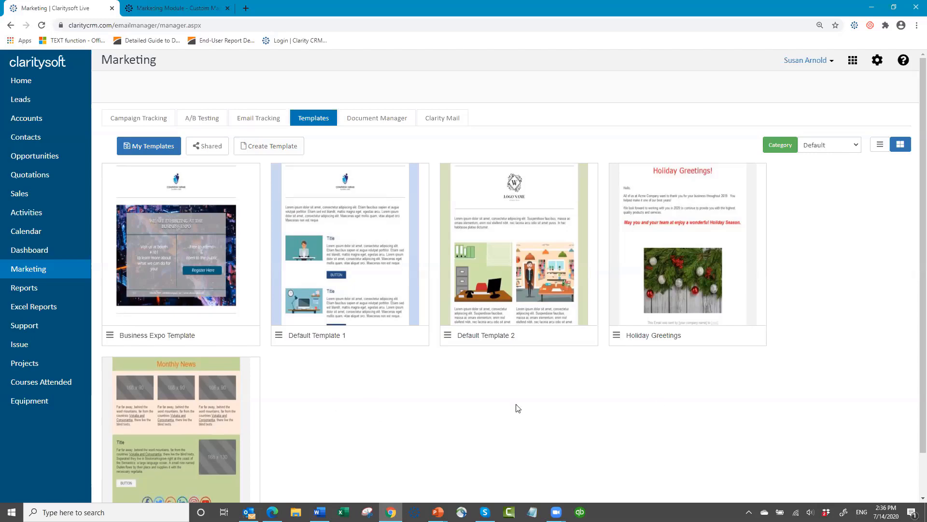
- List My Templates, check The Daily Perk template's options without deleting, then go to Contacts
{"action": "scroll", "coordinate": [339, 374], "scroll_direction": "down", "scroll_amount": 1}
{"action": "scroll", "coordinate": [338, 386], "scroll_direction": "up", "scroll_amount": 1}
{"action": "left_click", "coordinate": [142, 148]}
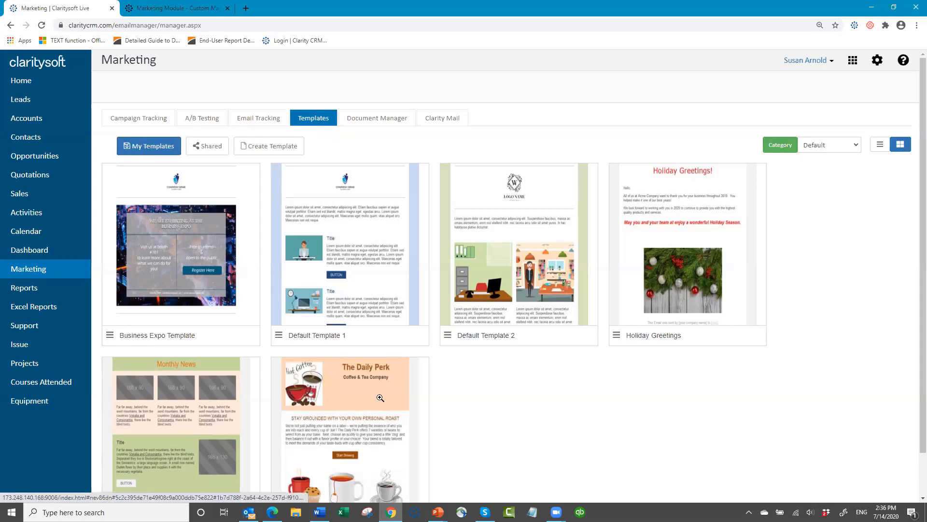
{"action": "scroll", "coordinate": [506, 419], "scroll_direction": "down", "scroll_amount": 1}
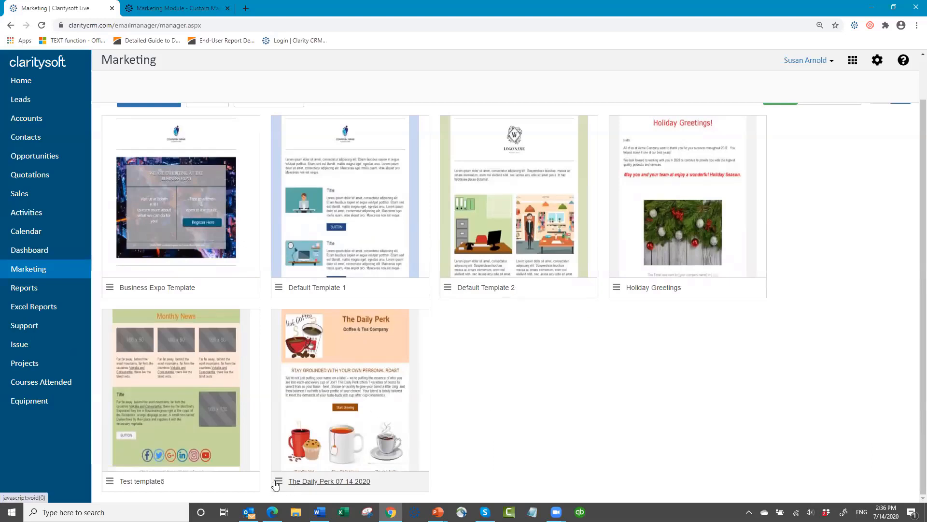
{"action": "left_click", "coordinate": [279, 483]}
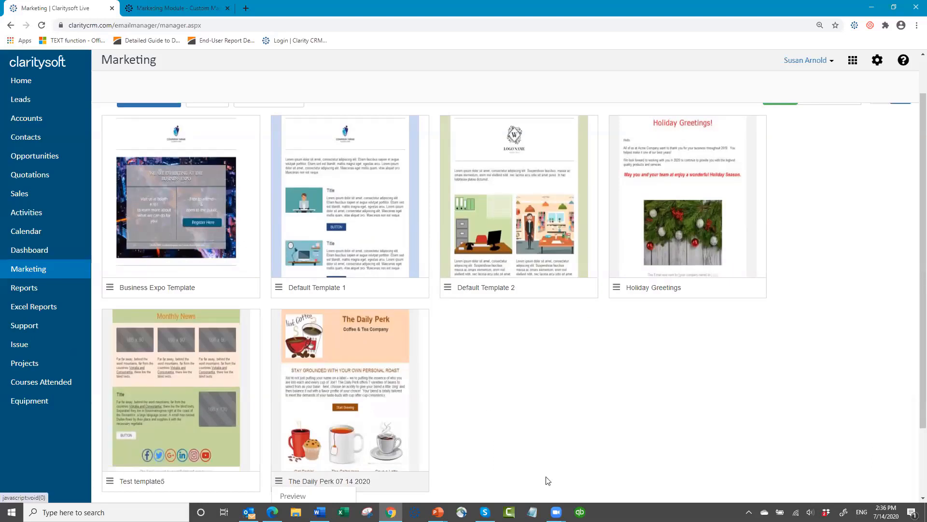
{"action": "scroll", "coordinate": [555, 462], "scroll_direction": "down", "scroll_amount": 2}
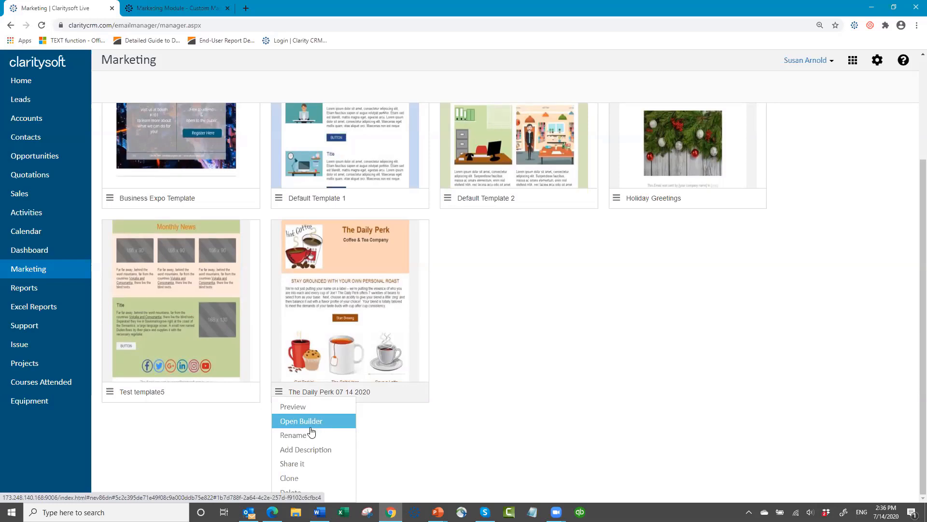
{"action": "left_click", "coordinate": [314, 492]}
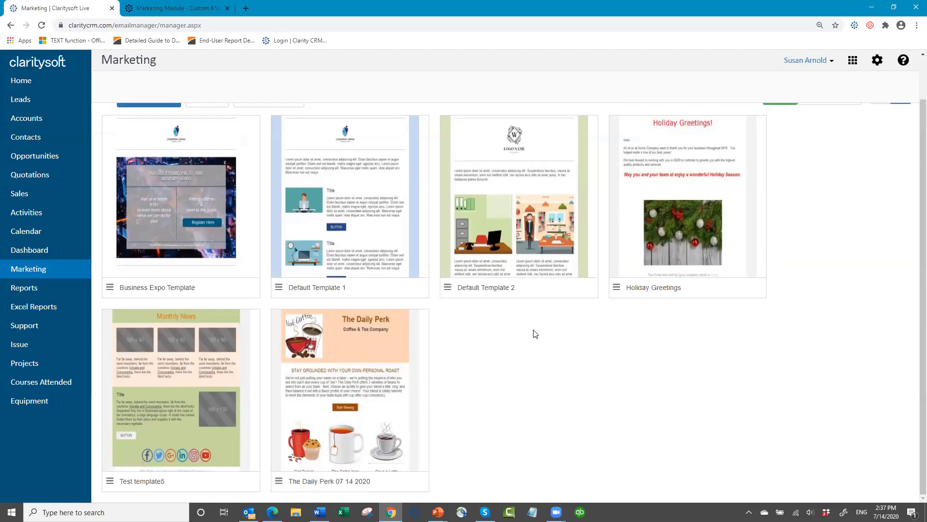
{"action": "scroll", "coordinate": [521, 362], "scroll_direction": "up", "scroll_amount": 1}
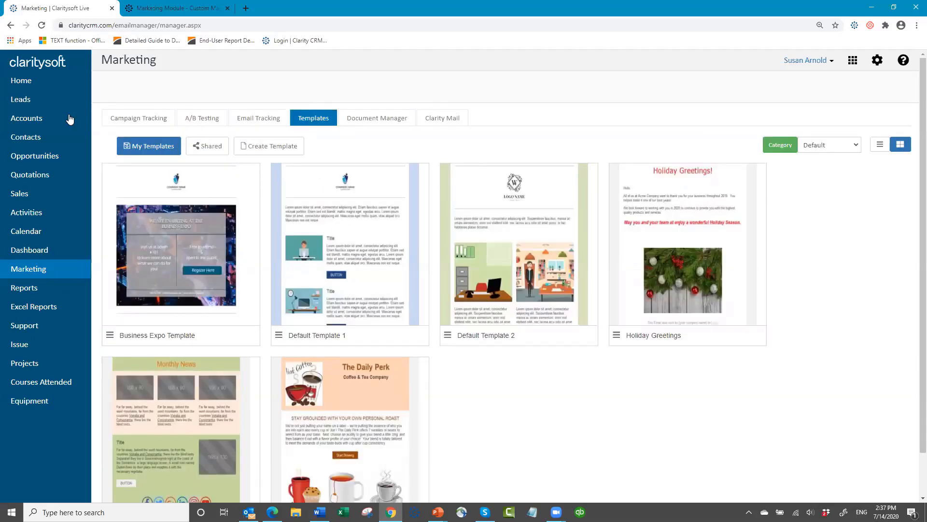
{"action": "left_click", "coordinate": [26, 137]}
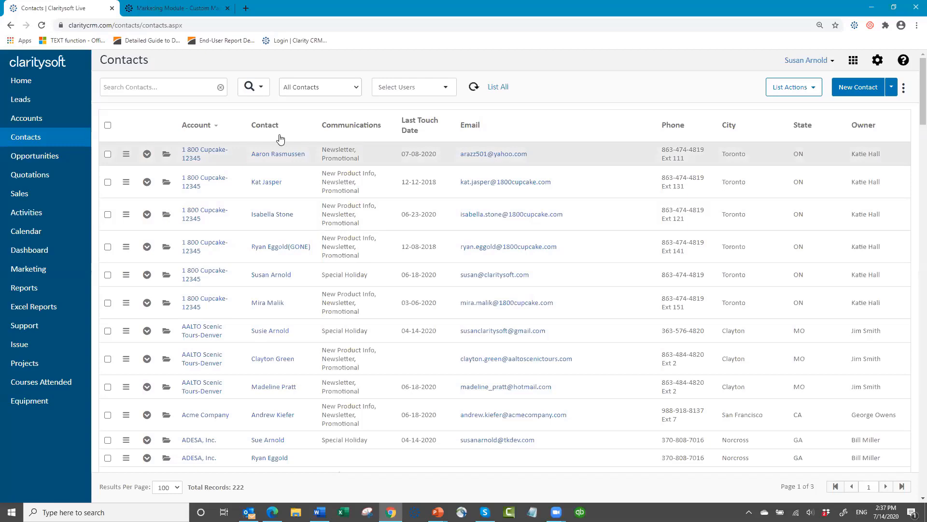
{"action": "left_click", "coordinate": [165, 156]}
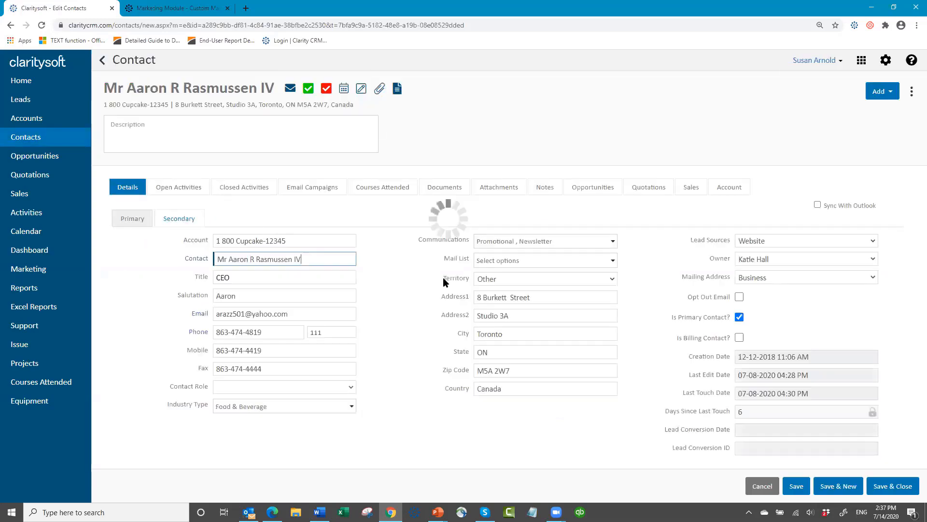
{"action": "left_click", "coordinate": [612, 243]}
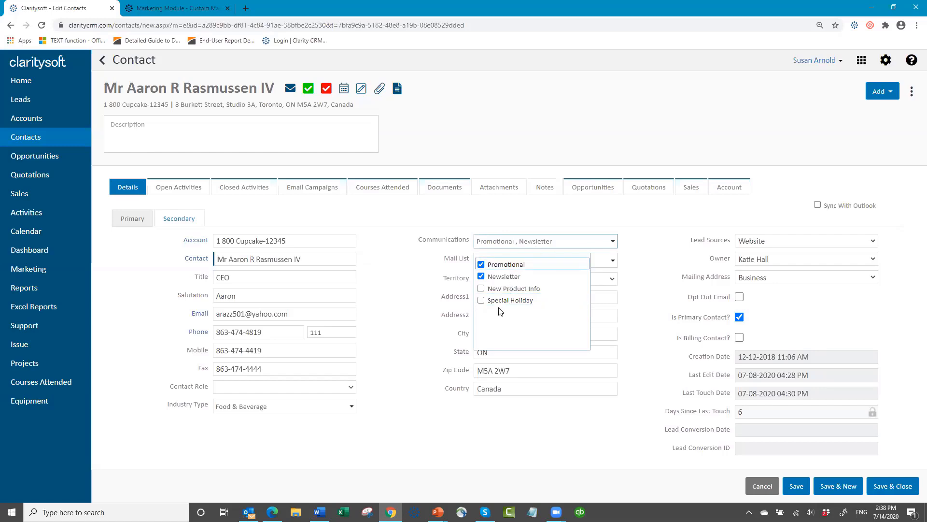
{"action": "left_click", "coordinate": [761, 487]}
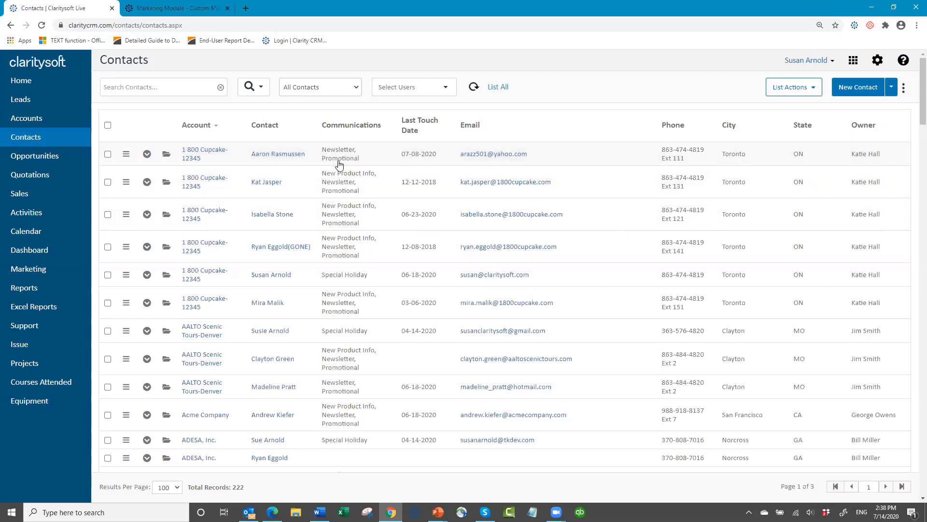
- Run an advanced contact search on Communications = Promotional, returning 179 records
{"action": "left_click", "coordinate": [261, 89]}
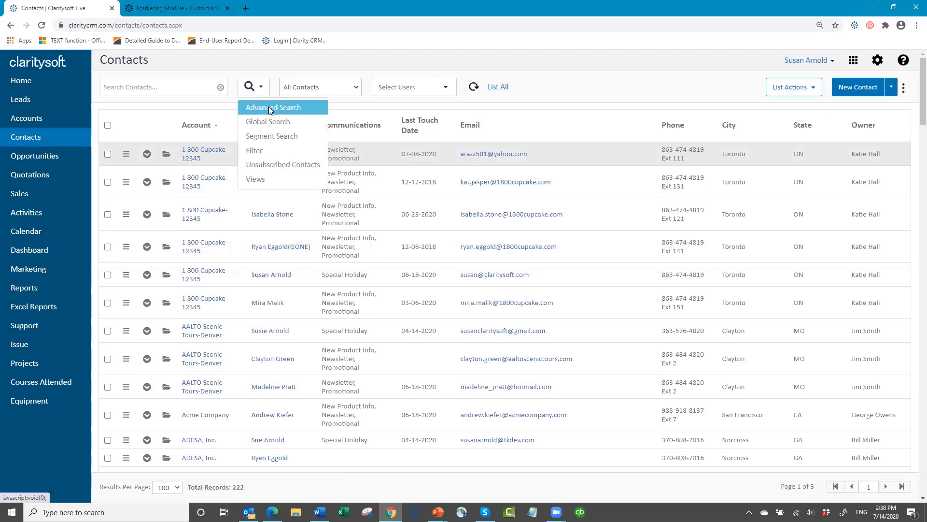
{"action": "left_click", "coordinate": [271, 108]}
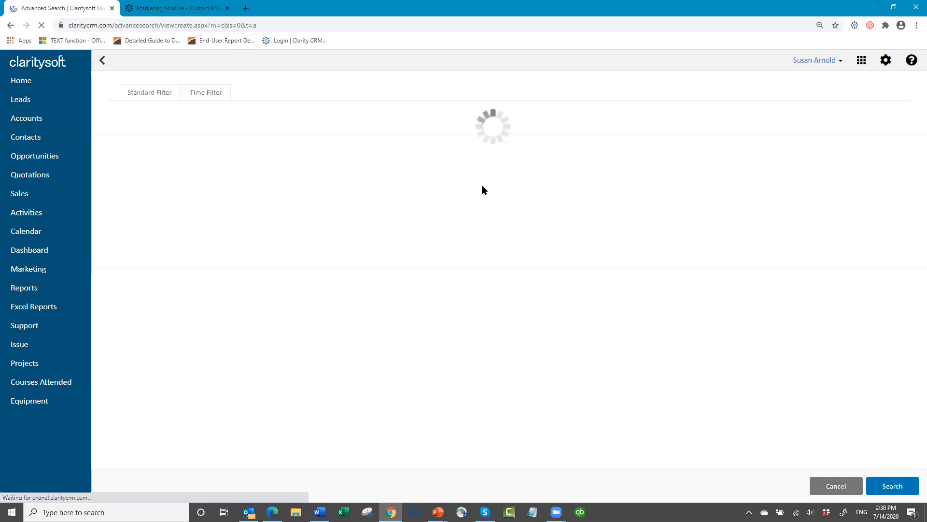
{"action": "left_click", "coordinate": [612, 147]}
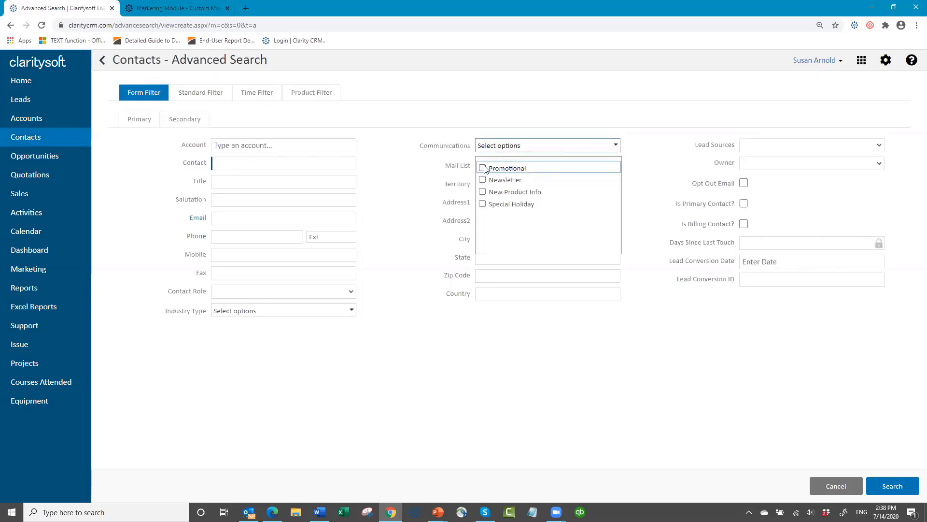
{"action": "left_click", "coordinate": [482, 168]}
{"action": "left_click", "coordinate": [891, 486]}
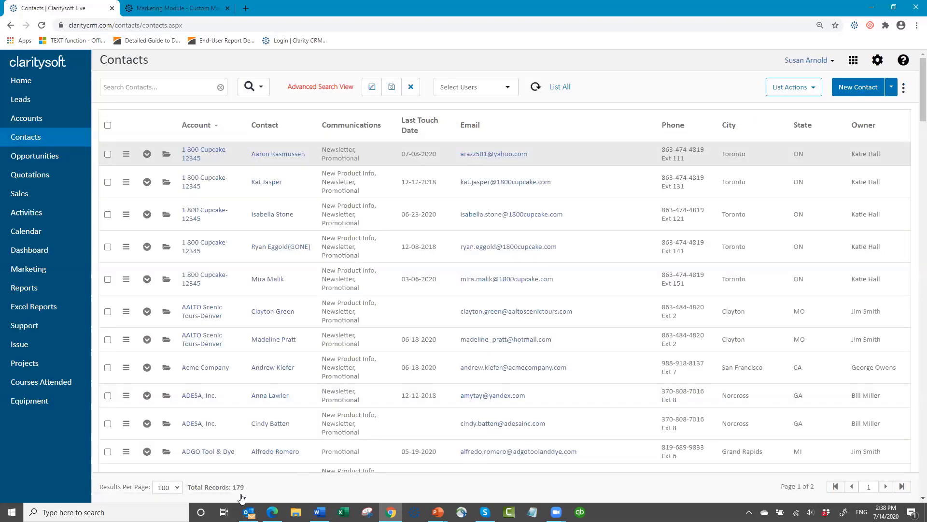
- Select all results and try saving the view as 'Promotional email list', hitting a duplicate-name warning
{"action": "left_click", "coordinate": [107, 127]}
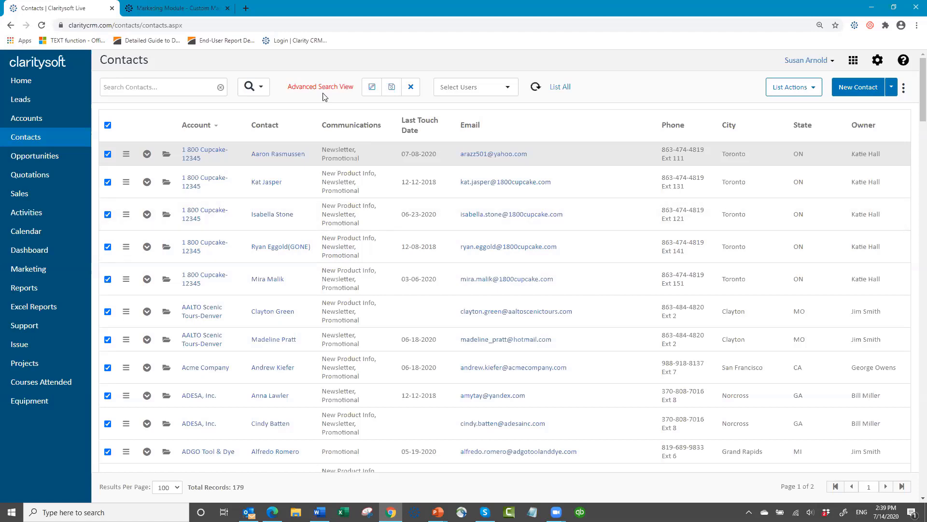
{"action": "left_click", "coordinate": [390, 91]}
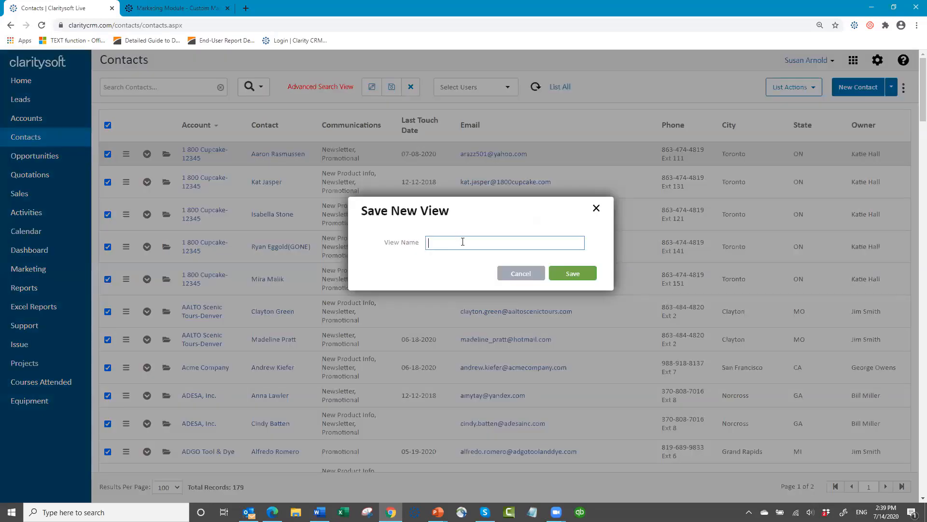
{"action": "type", "text": "Promotional email list"}
{"action": "left_click", "coordinate": [569, 275]}
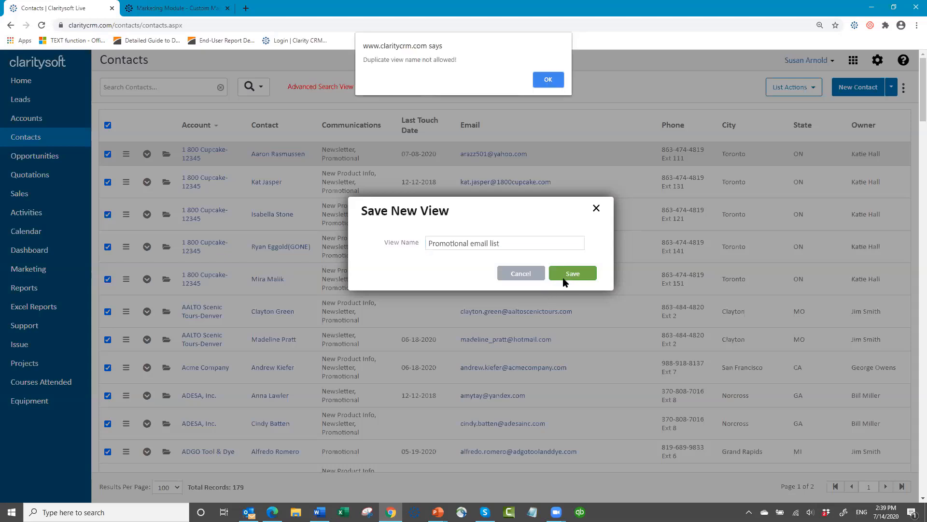
{"action": "left_click", "coordinate": [549, 80]}
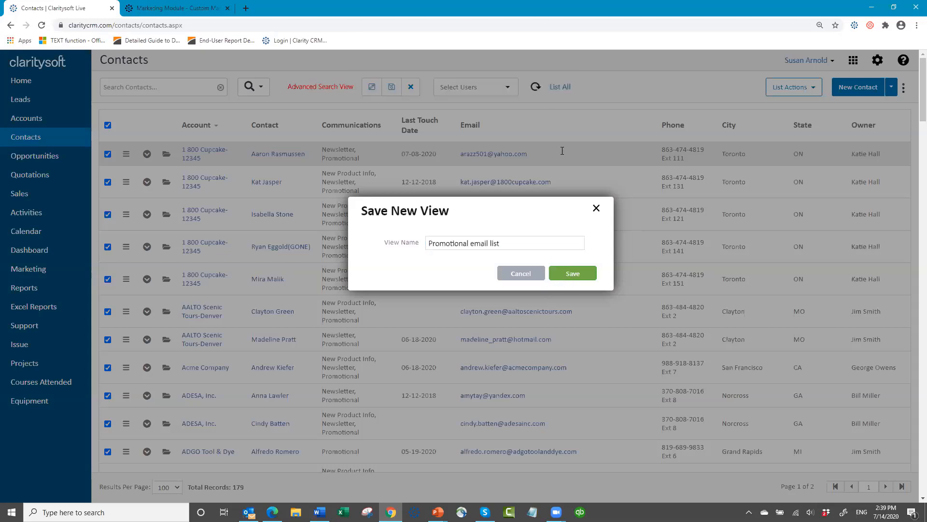
{"action": "left_click", "coordinate": [515, 239]}
{"action": "key", "text": "BackSpace"}
{"action": "key", "text": "BackSpace"}
{"action": "key", "text": "BackSpace"}
{"action": "key", "text": "BackSpace"}
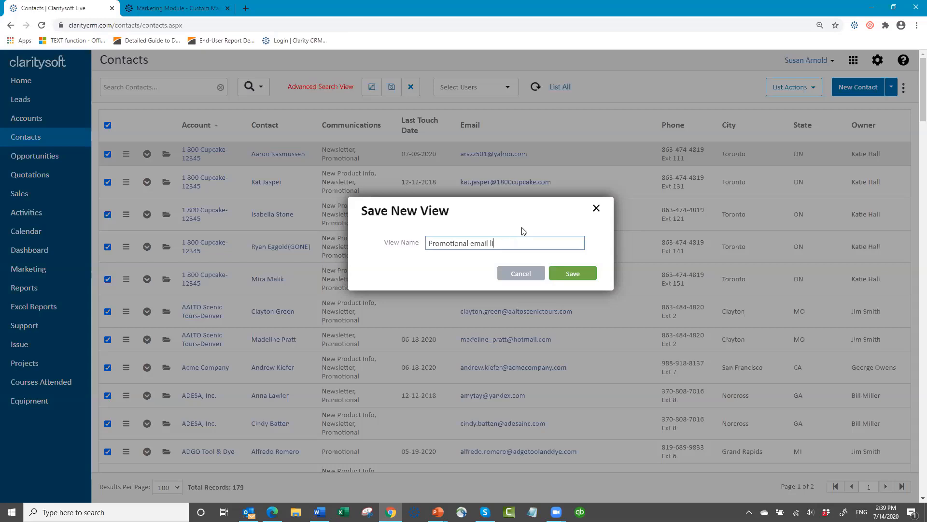
{"action": "key", "text": "BackSpace"}
{"action": "key", "text": "BackSpace"}
{"action": "key", "text": "BackSpace"}
{"action": "key", "text": "BackSpace"}
{"action": "key", "text": "BackSpace"}
{"action": "key", "text": "BackSpace"}
{"action": "left_click", "coordinate": [596, 209]}
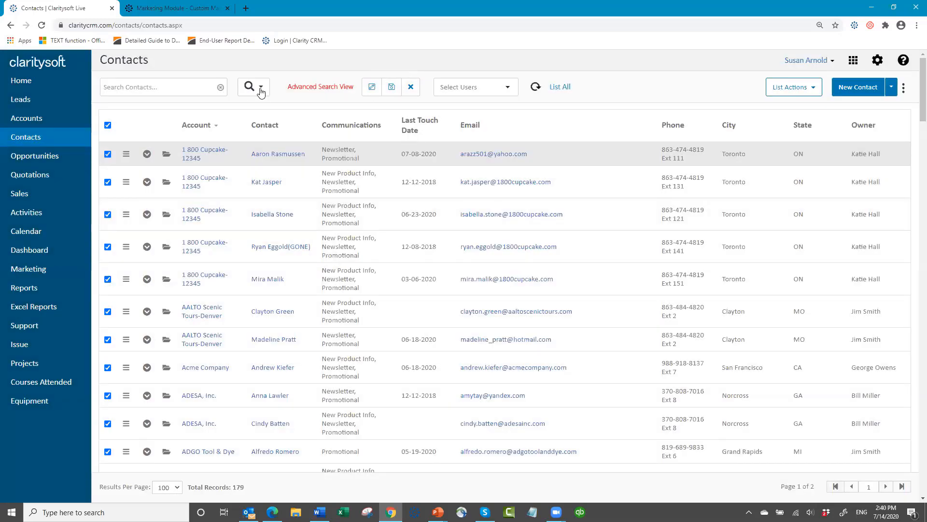
- Save the current search as a contact view named 'Promotional'
{"action": "left_click", "coordinate": [261, 90]}
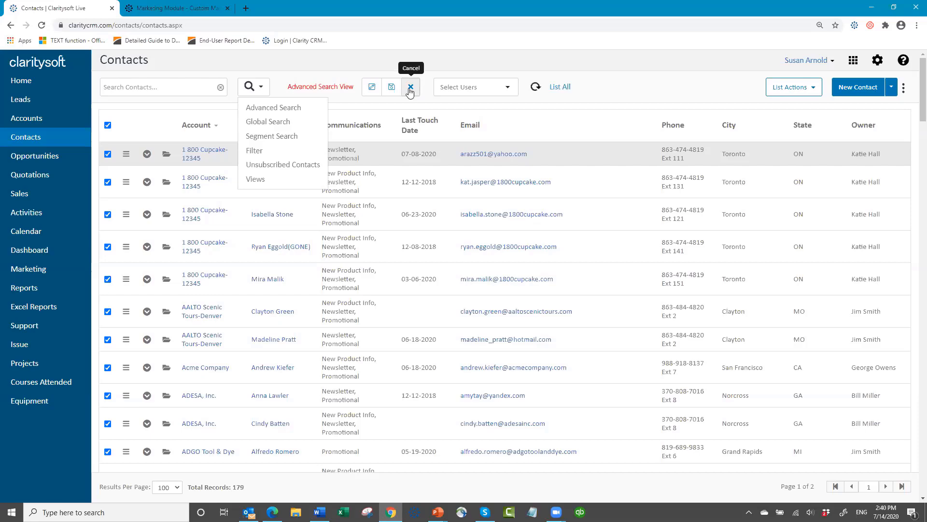
{"action": "left_click", "coordinate": [393, 89]}
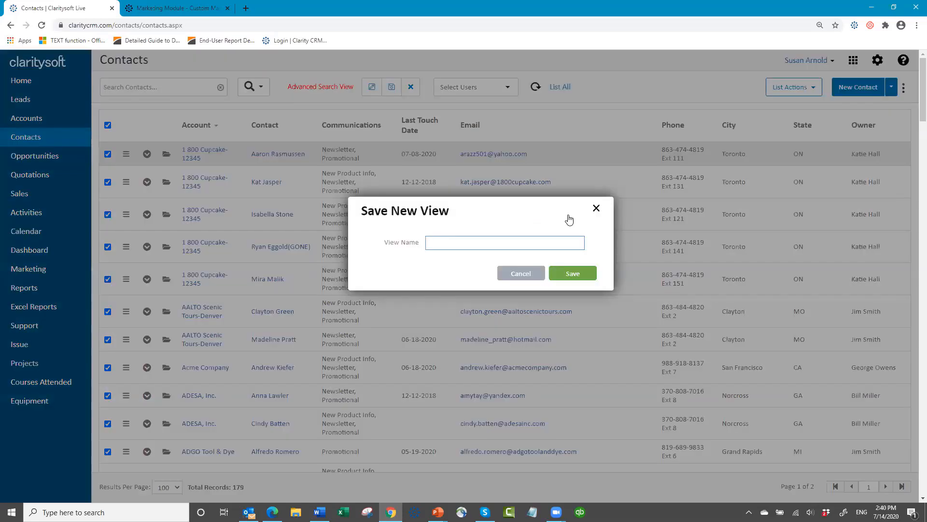
{"action": "type", "text": "Promotional"}
{"action": "left_click", "coordinate": [570, 273]}
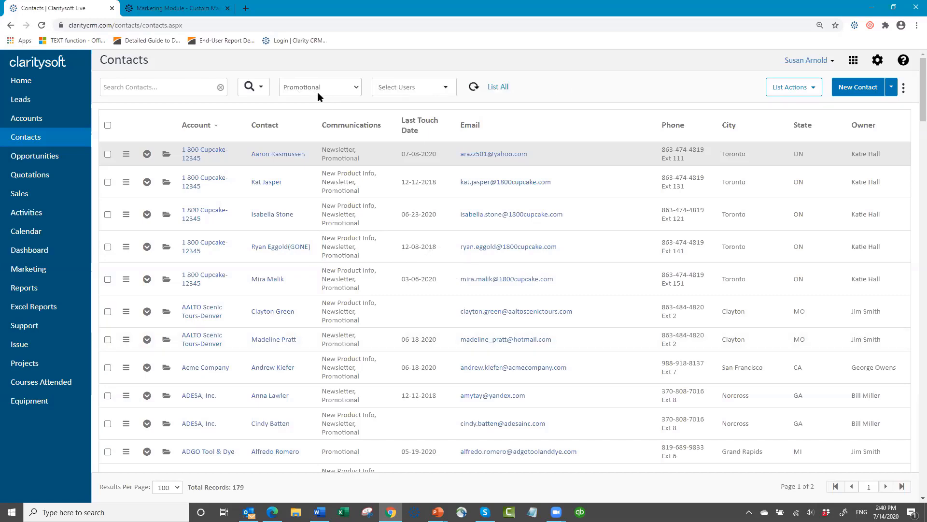
- Switch contact views through All and Promotional, ending on Special Email Blast List (7 records)
{"action": "left_click", "coordinate": [359, 91]}
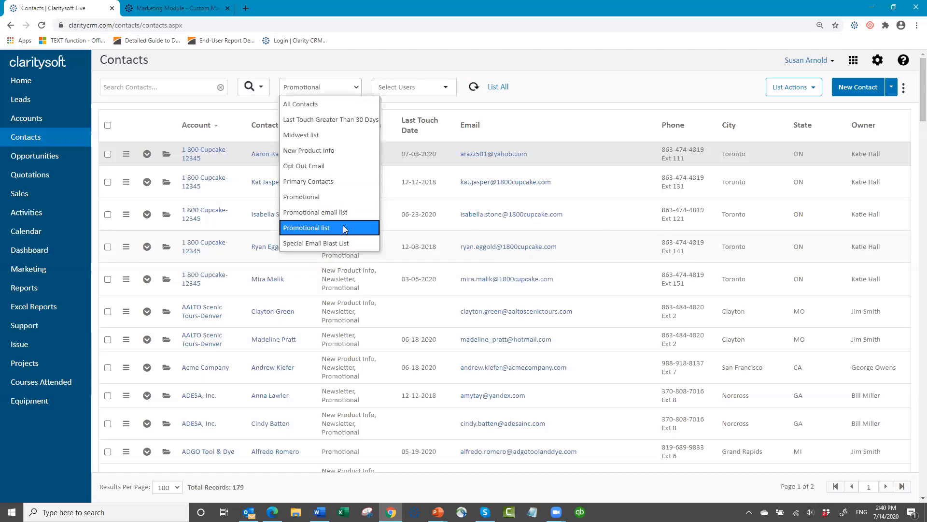
{"action": "left_click", "coordinate": [323, 102]}
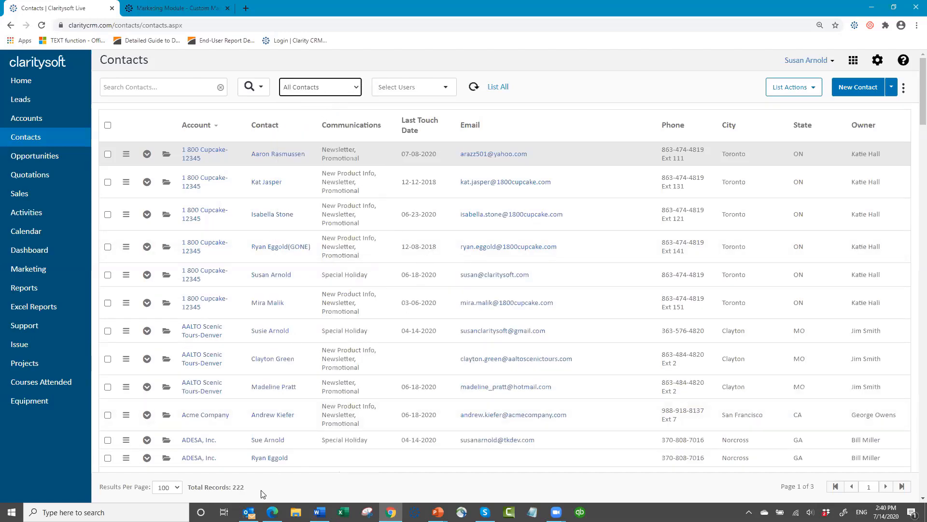
{"action": "left_click", "coordinate": [355, 89]}
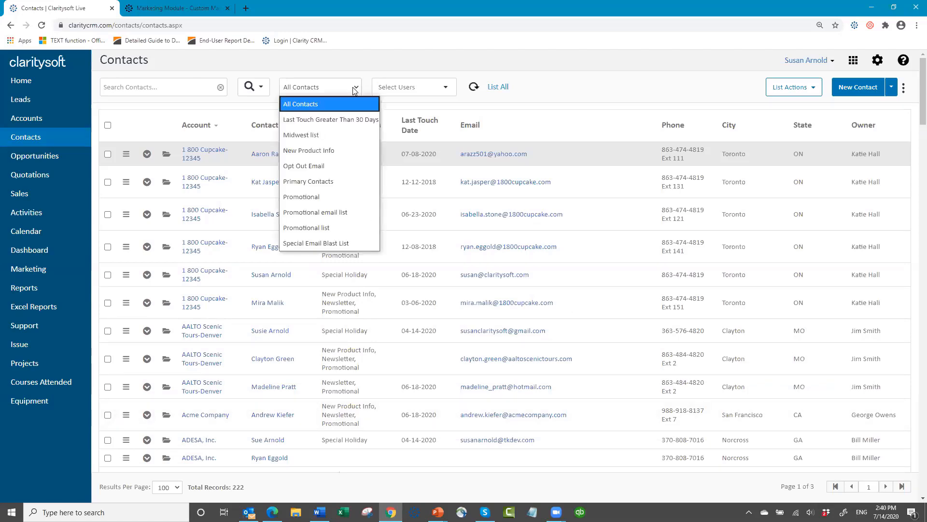
{"action": "left_click", "coordinate": [321, 197]}
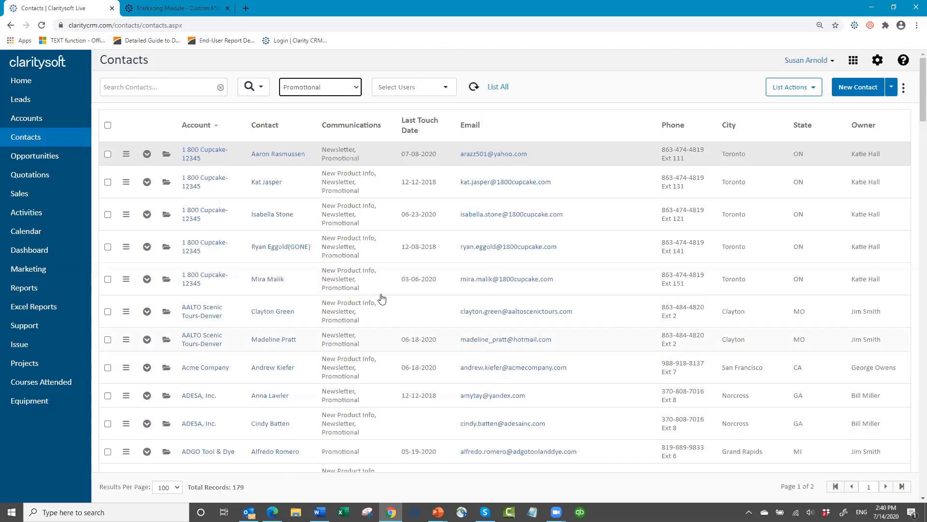
{"action": "left_click", "coordinate": [356, 90]}
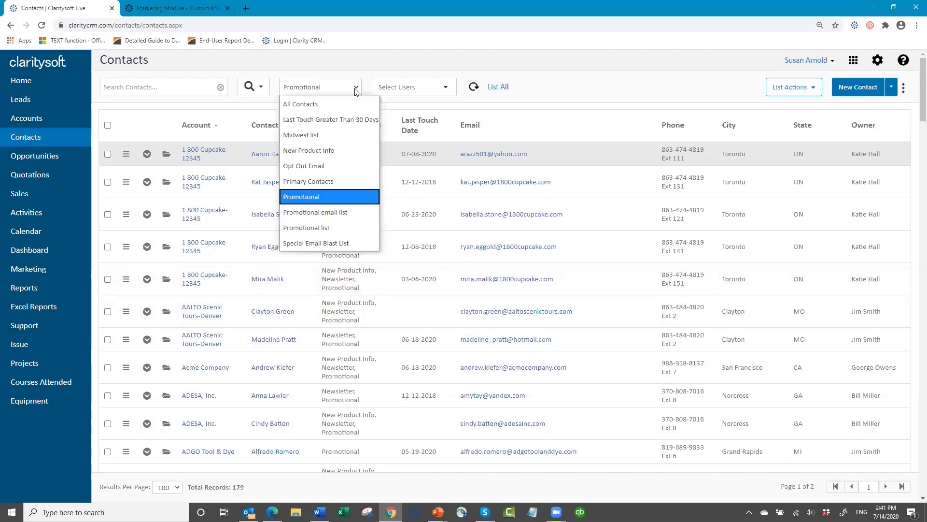
{"action": "left_click", "coordinate": [363, 244]}
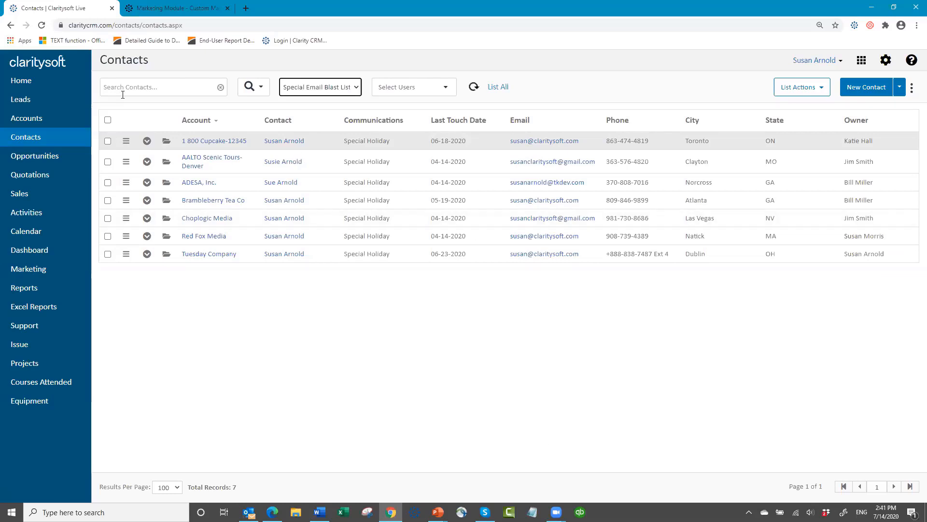
- Select all seven contacts and create a Marketing Email targeting All Filtered Records
{"action": "left_click", "coordinate": [108, 120]}
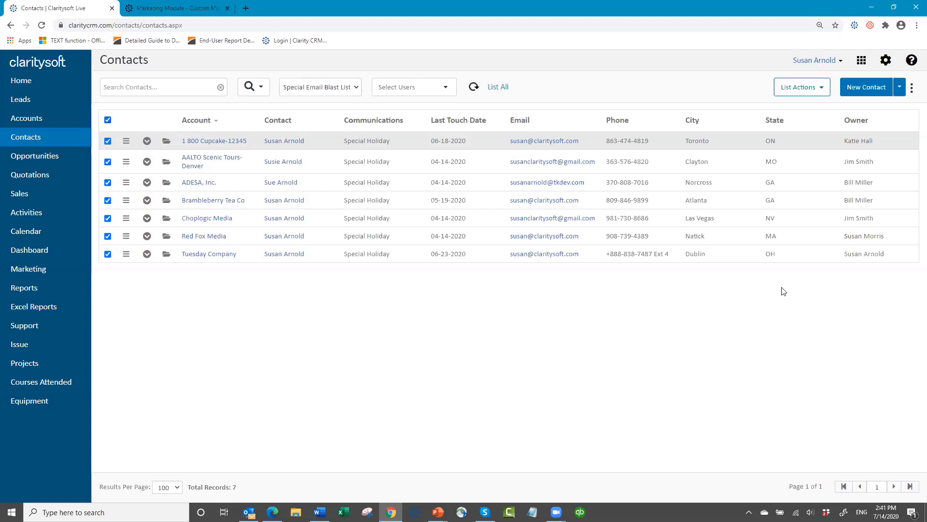
{"action": "left_click", "coordinate": [823, 90]}
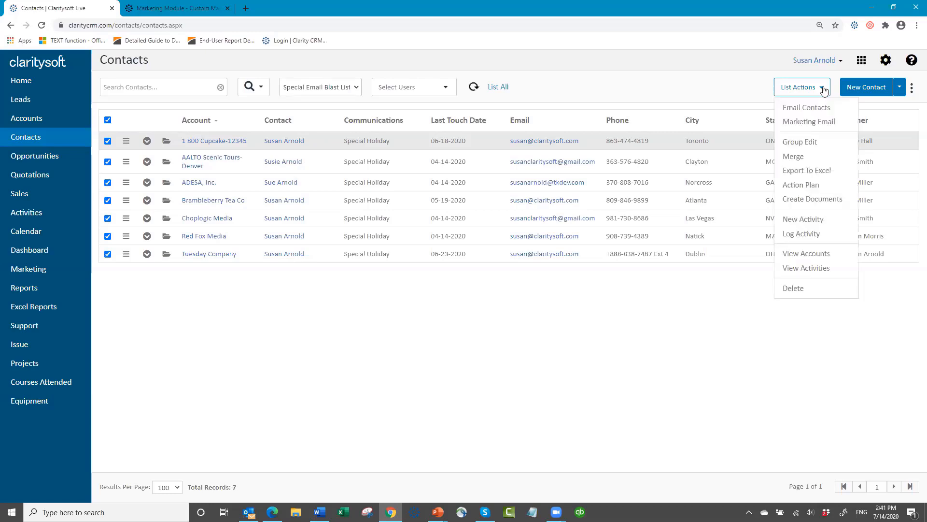
{"action": "left_click", "coordinate": [802, 125]}
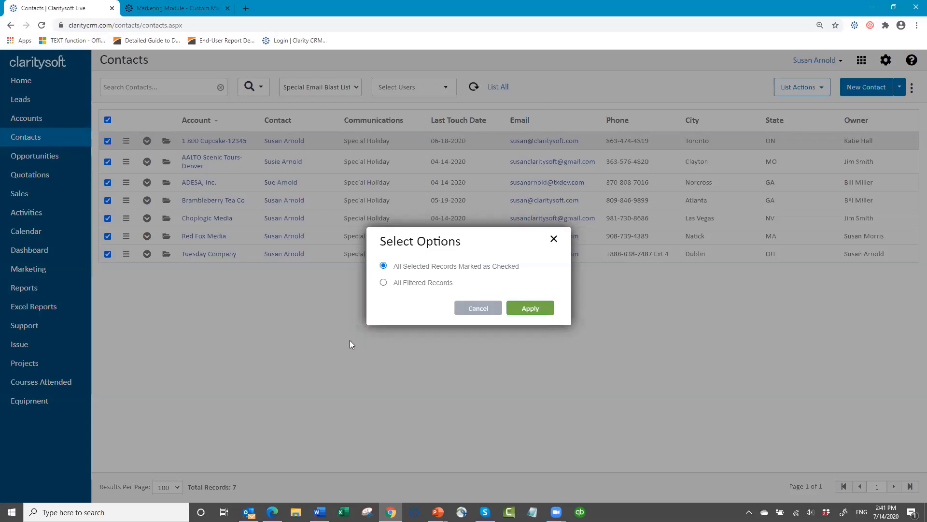
{"action": "left_click", "coordinate": [384, 283]}
{"action": "left_click", "coordinate": [530, 313]}
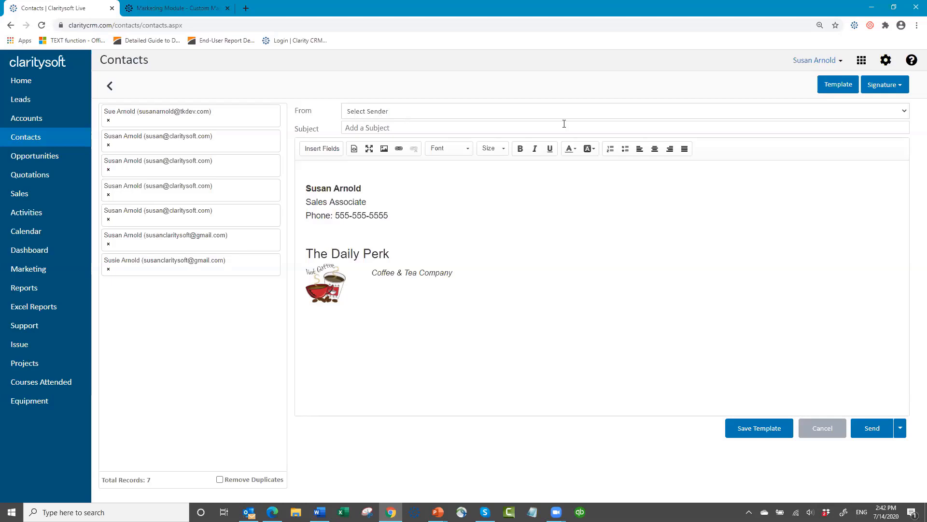
- Pick a sender, load the Promos template 'Coffee News test2', then cancel the draft
{"action": "left_click", "coordinate": [906, 113]}
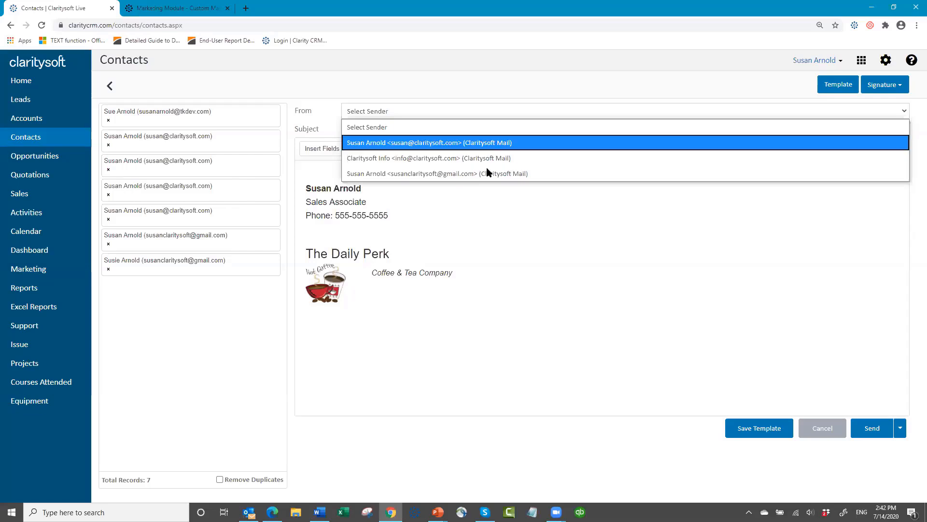
{"action": "left_click", "coordinate": [575, 341]}
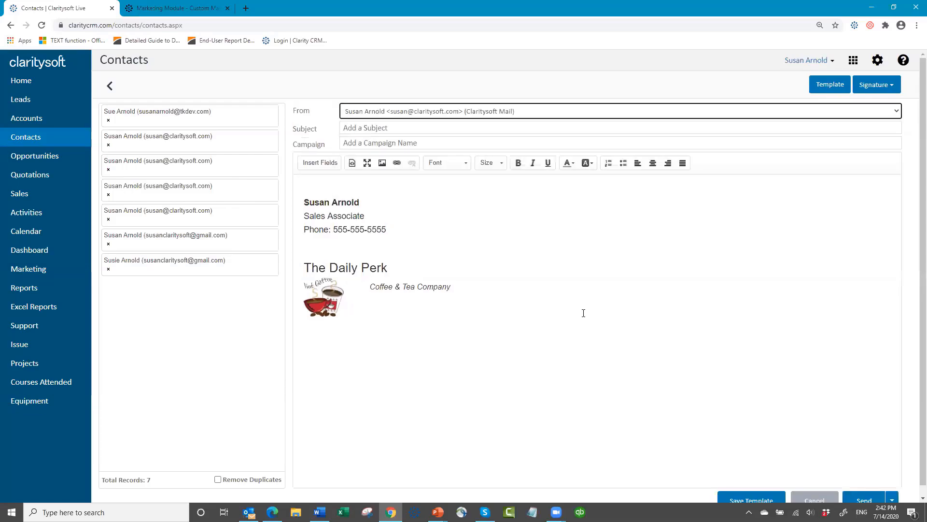
{"action": "left_click", "coordinate": [827, 85]}
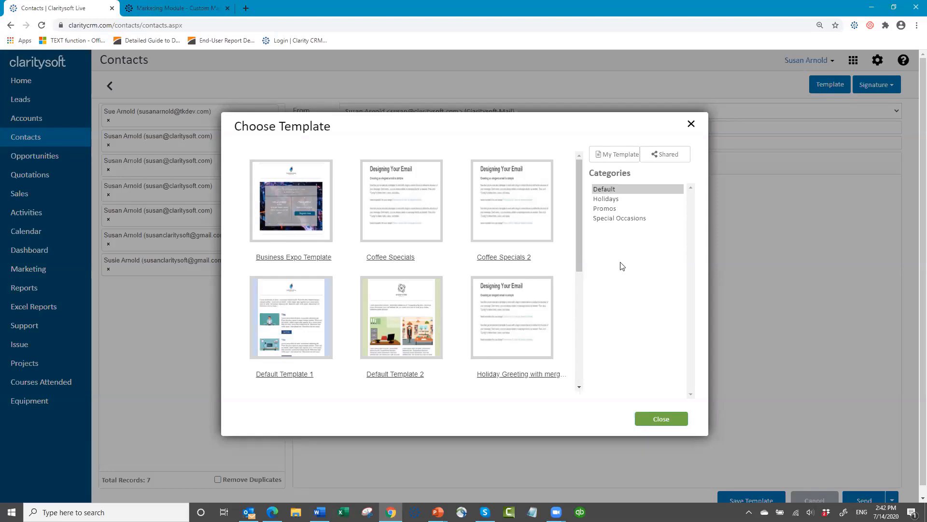
{"action": "left_click", "coordinate": [603, 212]}
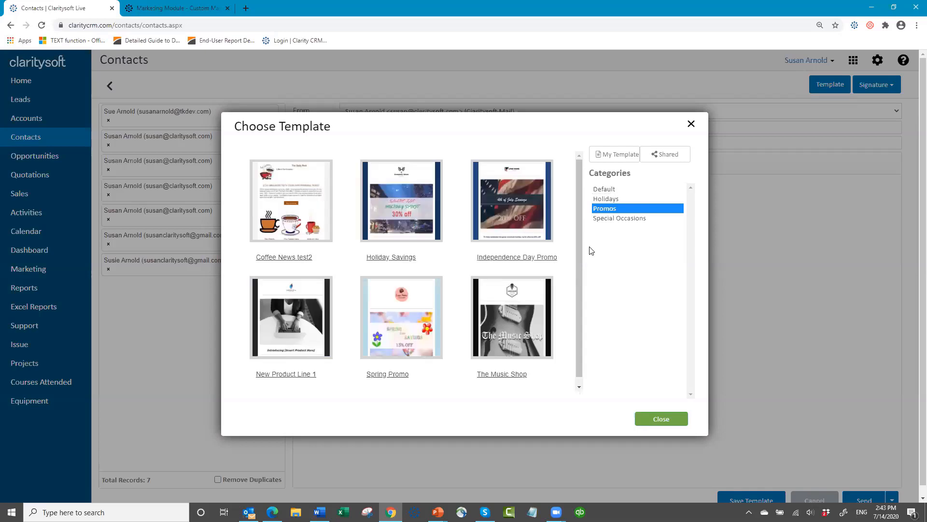
{"action": "scroll", "coordinate": [338, 280], "scroll_direction": "down", "scroll_amount": 1}
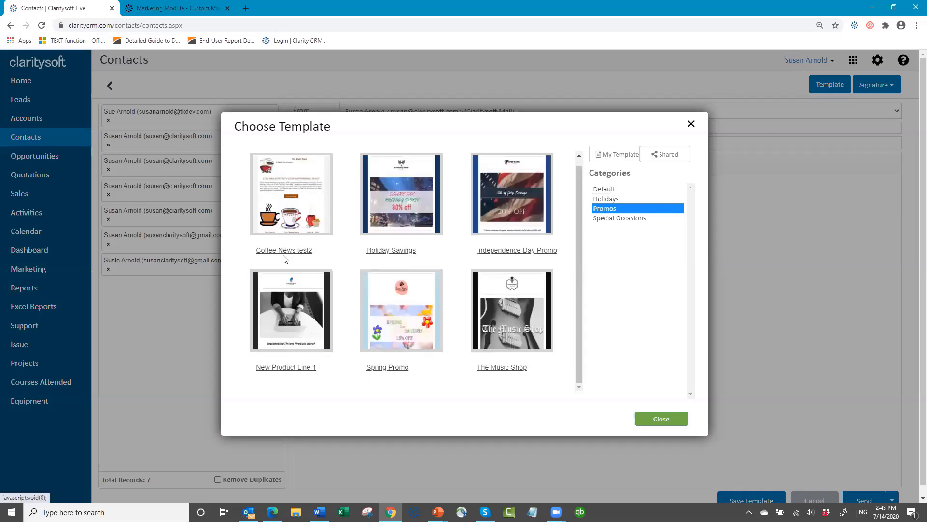
{"action": "left_click", "coordinate": [290, 186]}
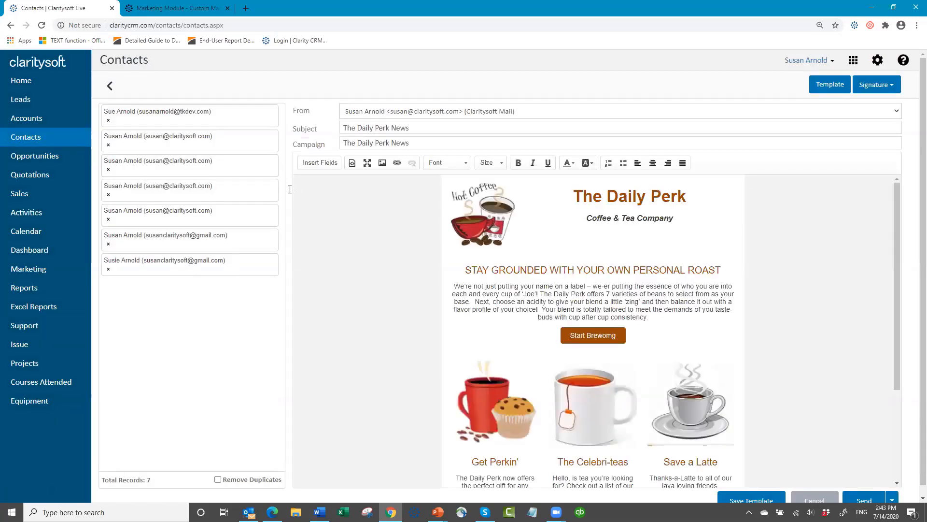
{"action": "left_click", "coordinate": [815, 498]}
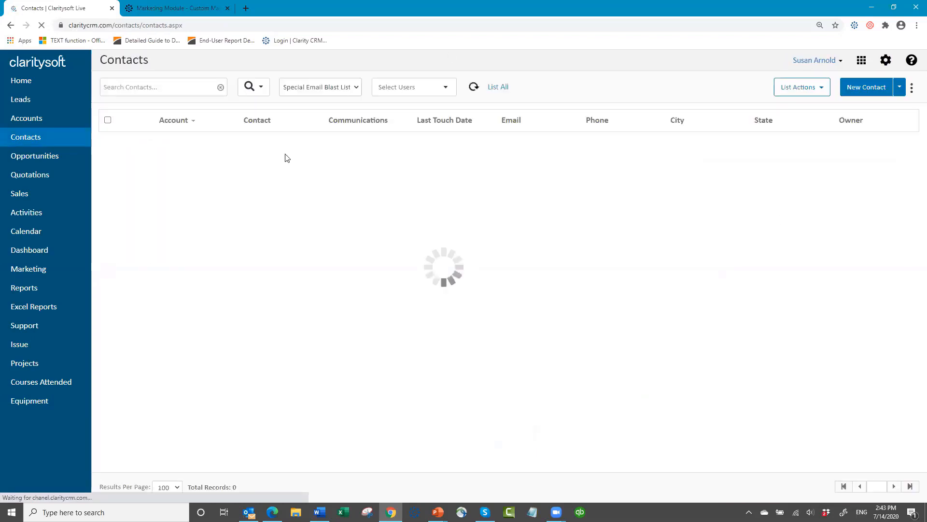
- Check all seven contacts again and apply List Actions > Marketing Email for a blank email
{"action": "left_click", "coordinate": [108, 120]}
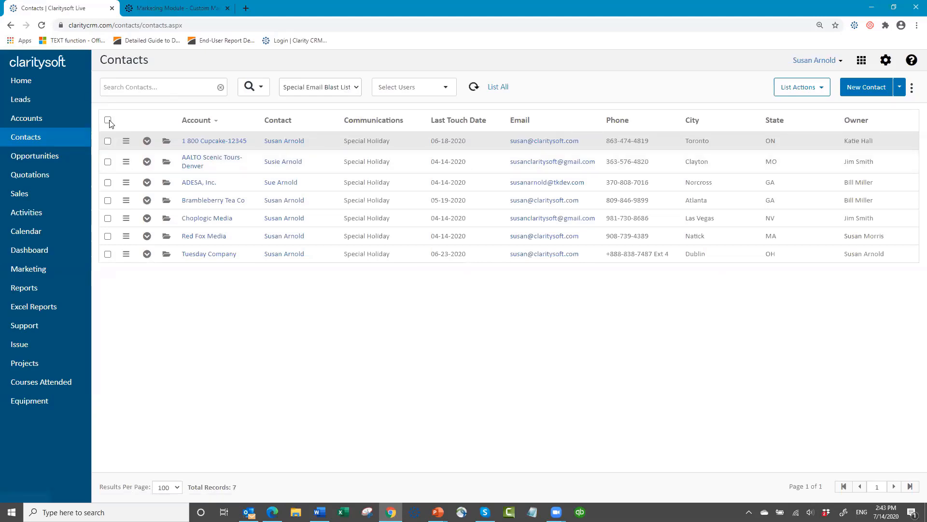
{"action": "left_click", "coordinate": [810, 92]}
{"action": "left_click", "coordinate": [806, 121]}
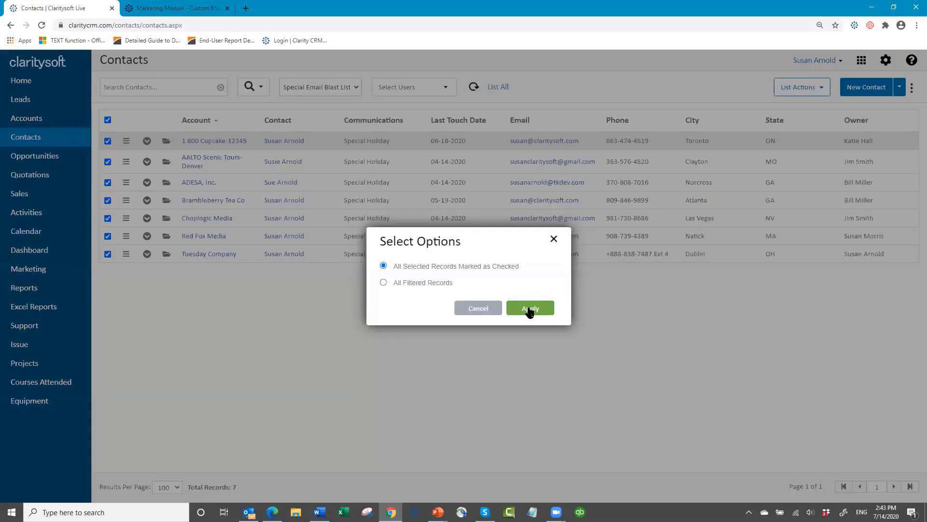
{"action": "left_click", "coordinate": [531, 309]}
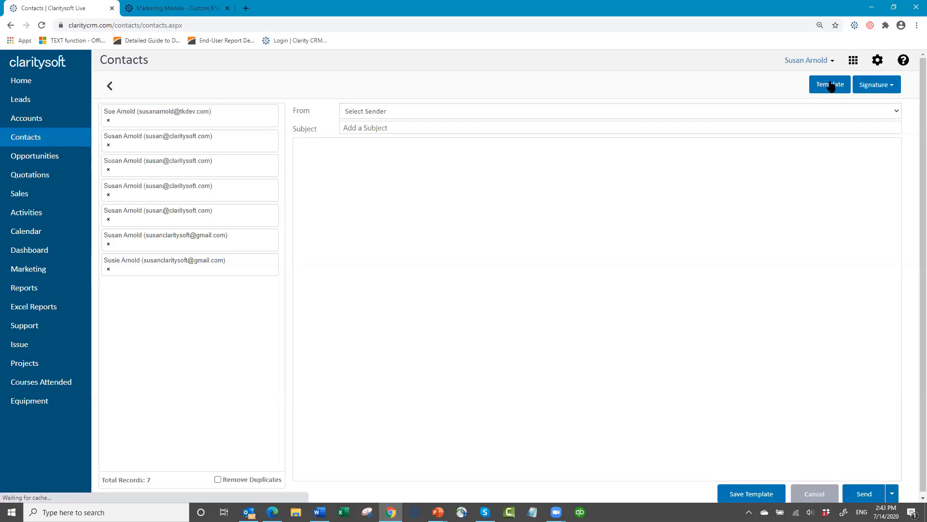
- Load The Daily Perk 07 14 2020 template from the Default category into the blast email
{"action": "left_click", "coordinate": [830, 86]}
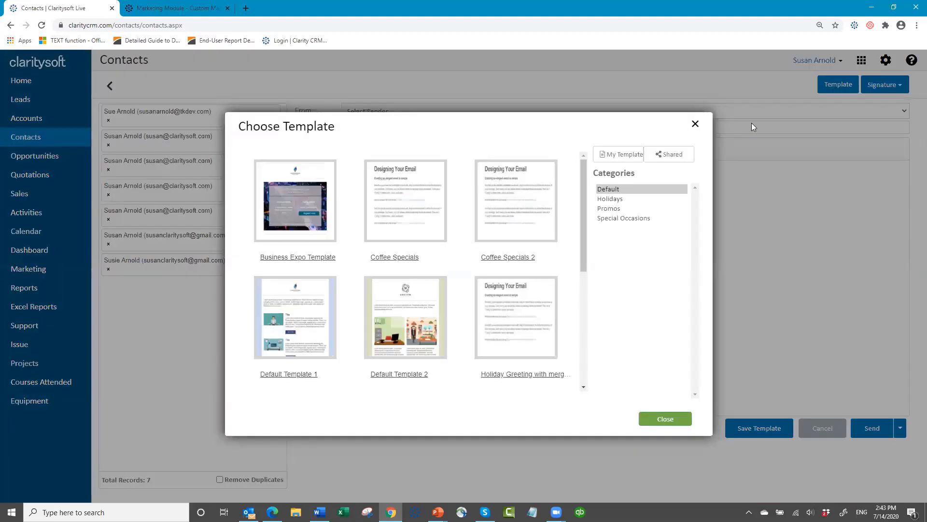
{"action": "left_click", "coordinate": [603, 189]}
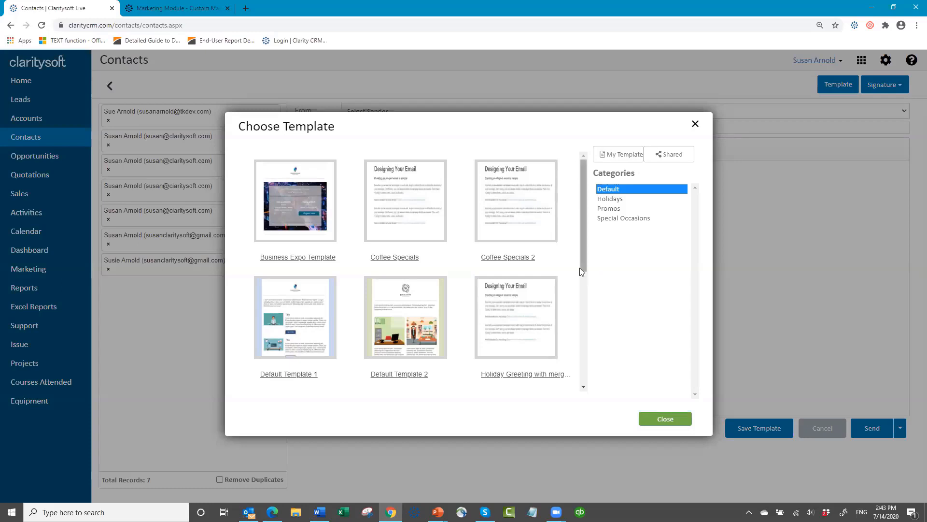
{"action": "left_click_drag", "start_coordinate": [580, 268], "coordinate": [578, 310]}
{"action": "scroll", "coordinate": [579, 314], "scroll_direction": "down", "scroll_amount": 7}
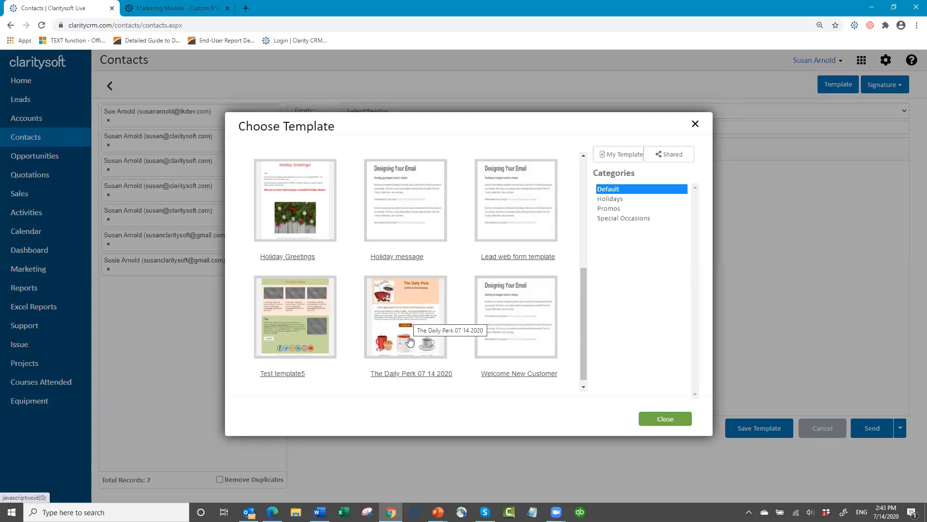
{"action": "left_click", "coordinate": [412, 306]}
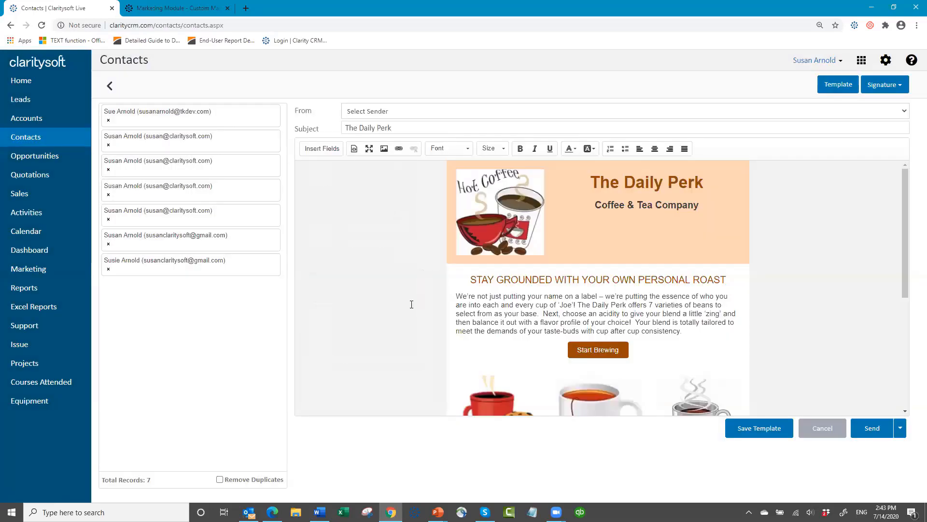
- Choose the email's sender and rename the campaign to The Daily Perk Promo 07 14 2020
{"action": "left_click", "coordinate": [445, 114]}
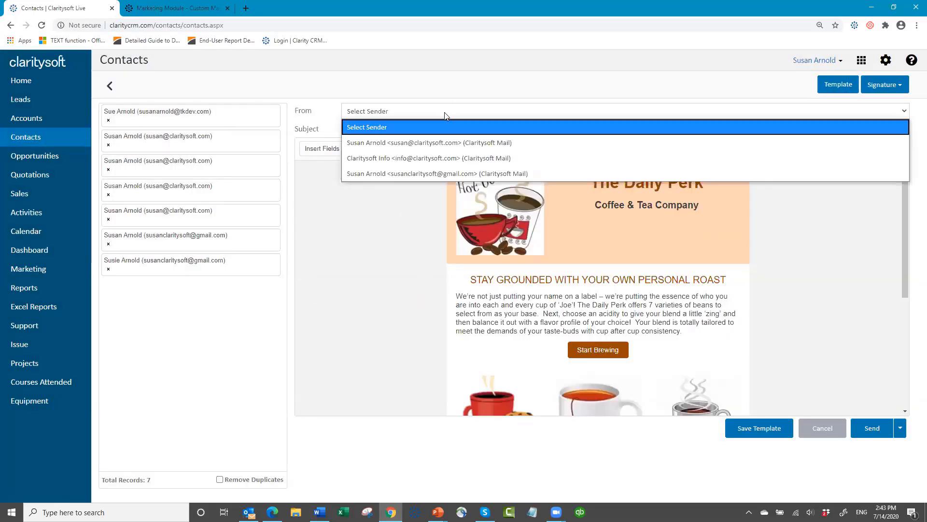
{"action": "left_click", "coordinate": [451, 142]}
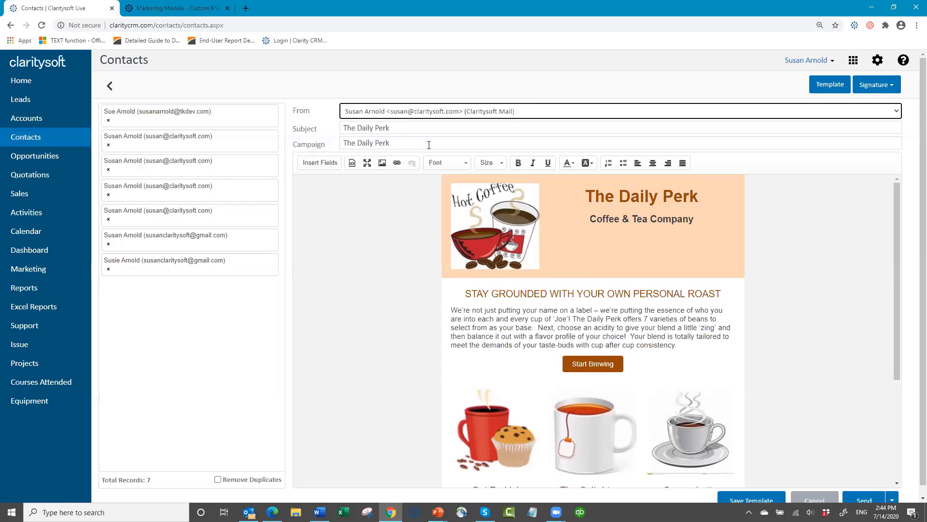
{"action": "left_click", "coordinate": [401, 143]}
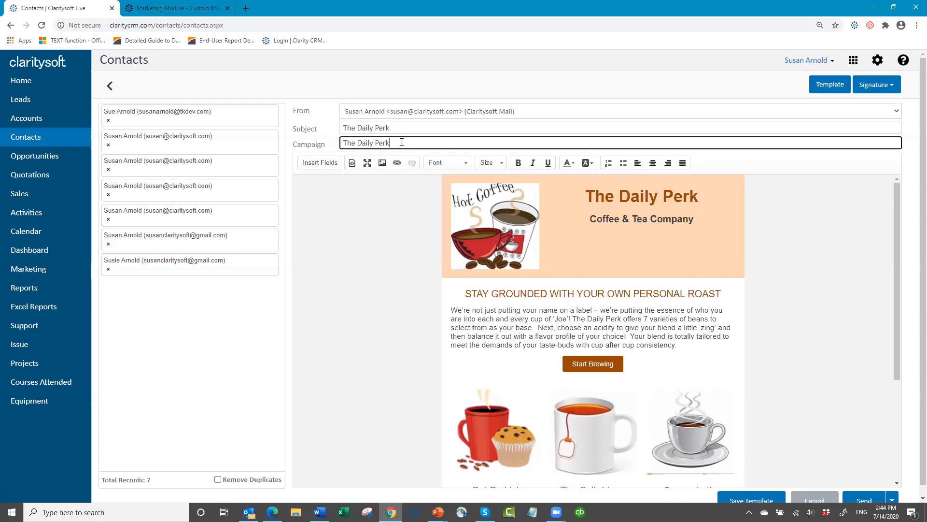
{"action": "type", "text": "Promo 07 14 2020"}
{"action": "left_click", "coordinate": [396, 125]}
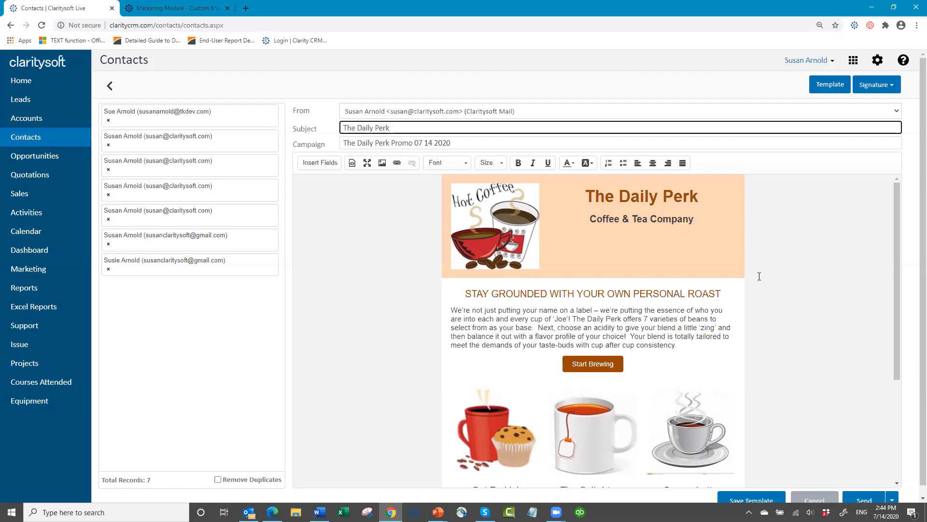
- Scroll down the composer to review the email with subject The Daily Perk
{"action": "scroll", "coordinate": [792, 261], "scroll_direction": "down", "scroll_amount": 3}
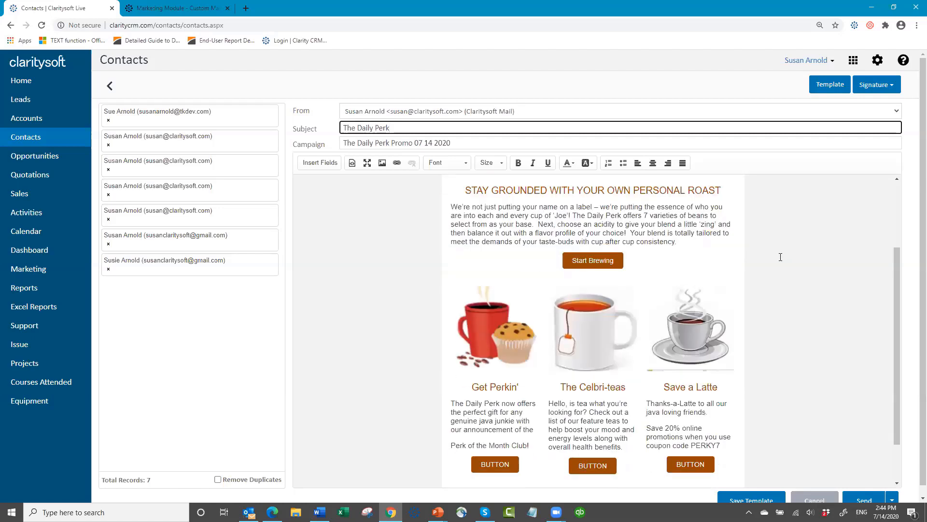
{"action": "scroll", "coordinate": [777, 258], "scroll_direction": "down", "scroll_amount": 1}
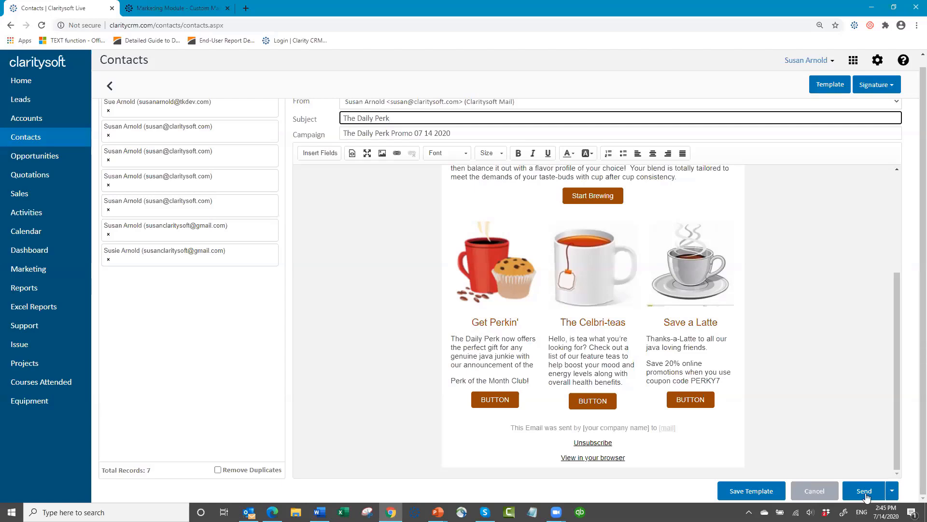
- Check the scheduling options, then send The Daily Perk email immediately to all 7 contacts
{"action": "left_click", "coordinate": [893, 490]}
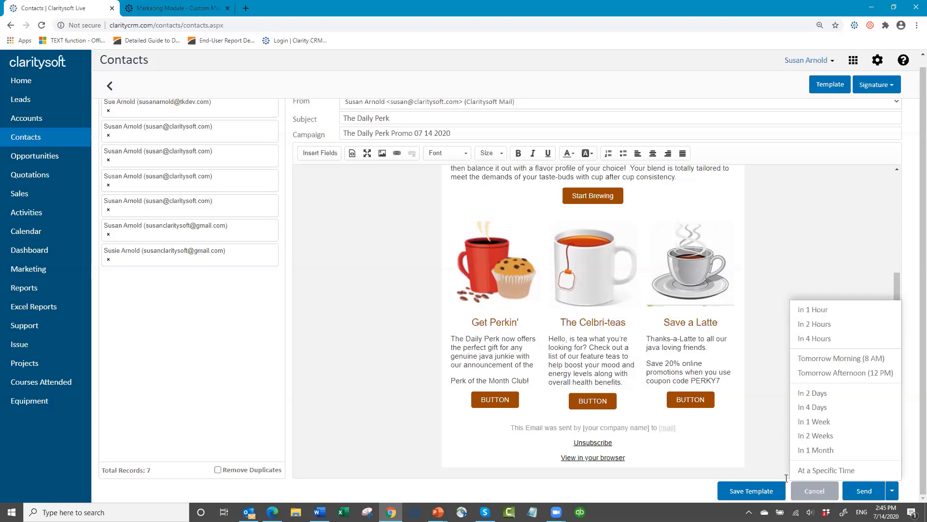
{"action": "left_click", "coordinate": [862, 489]}
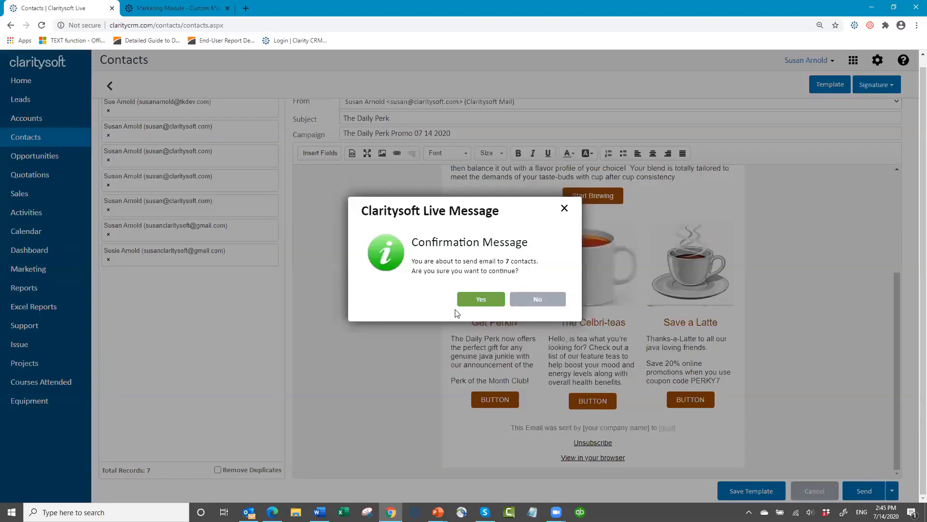
{"action": "left_click", "coordinate": [482, 300]}
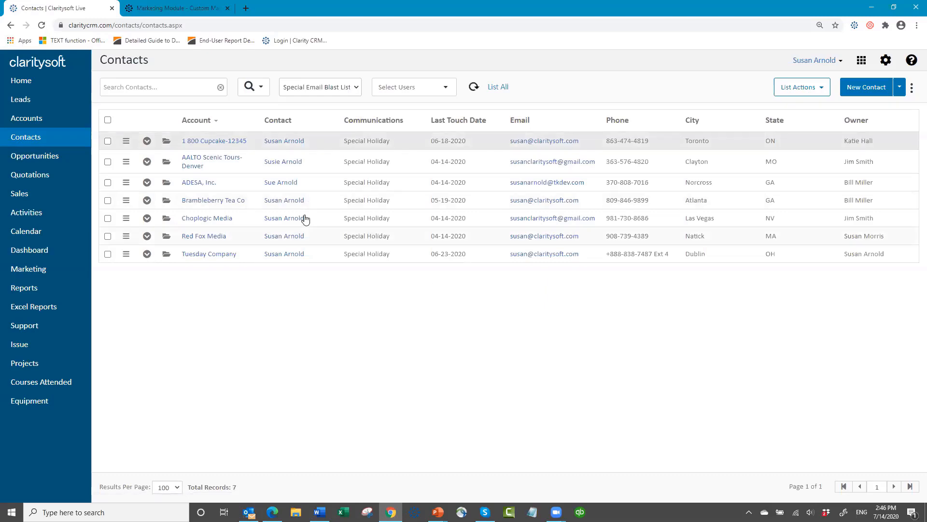
{"action": "left_click", "coordinate": [147, 141]}
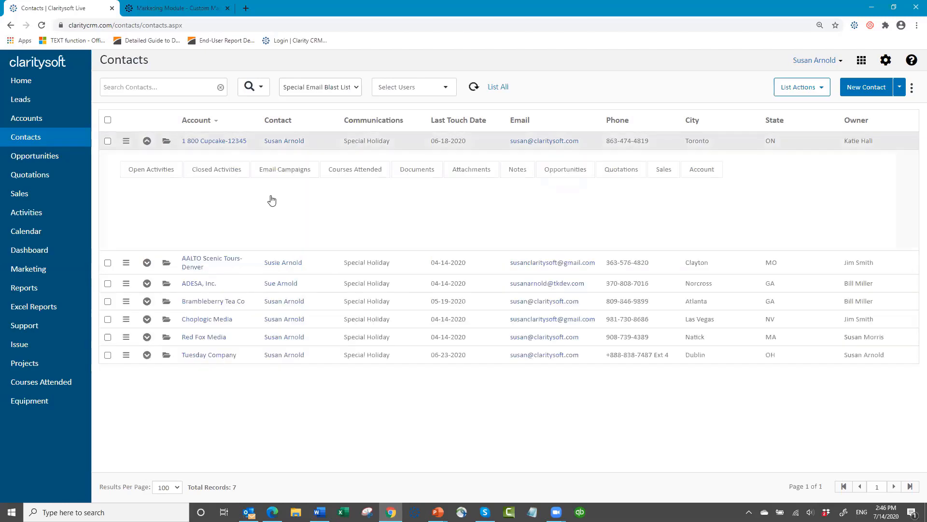
{"action": "left_click", "coordinate": [289, 171]}
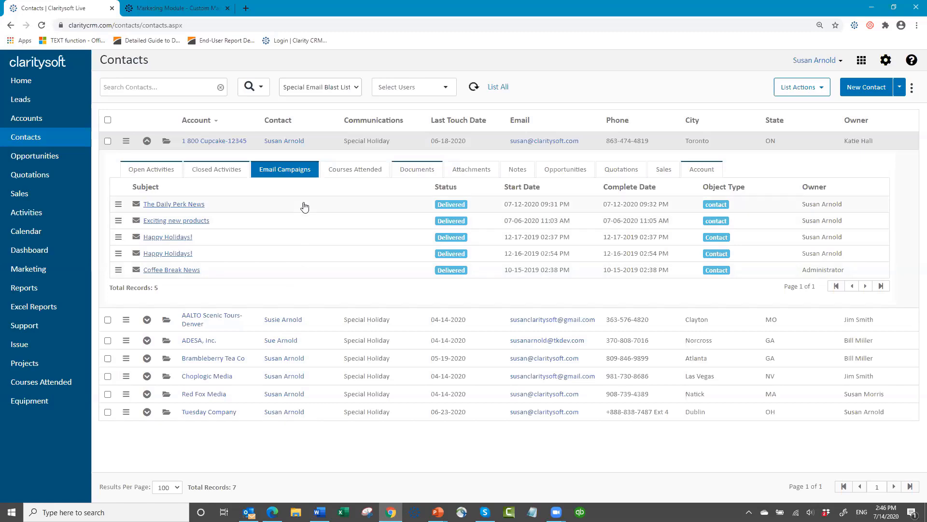
{"action": "left_click", "coordinate": [222, 172]}
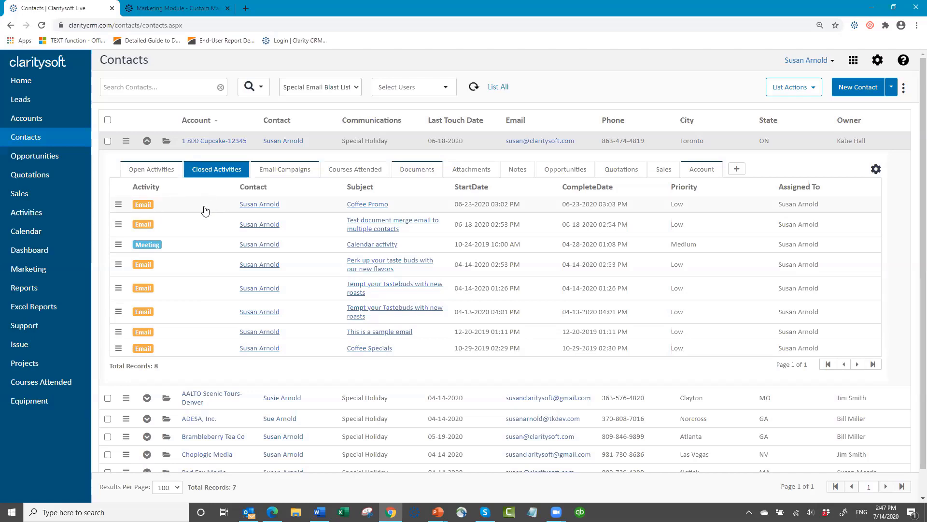
{"action": "left_click", "coordinate": [146, 141]}
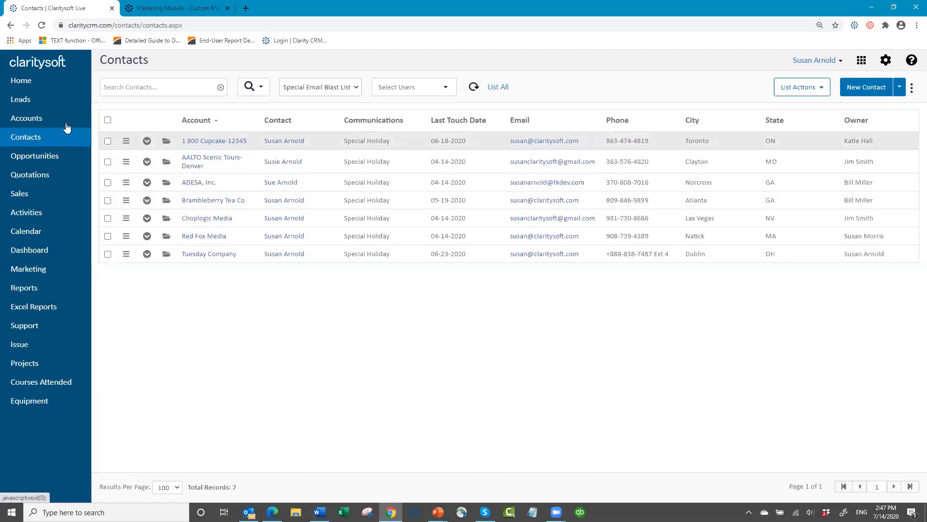
- Go to Marketing Campaign Tracking and expand The Daily Perk News 07 12 2020 overview
{"action": "left_click", "coordinate": [50, 271]}
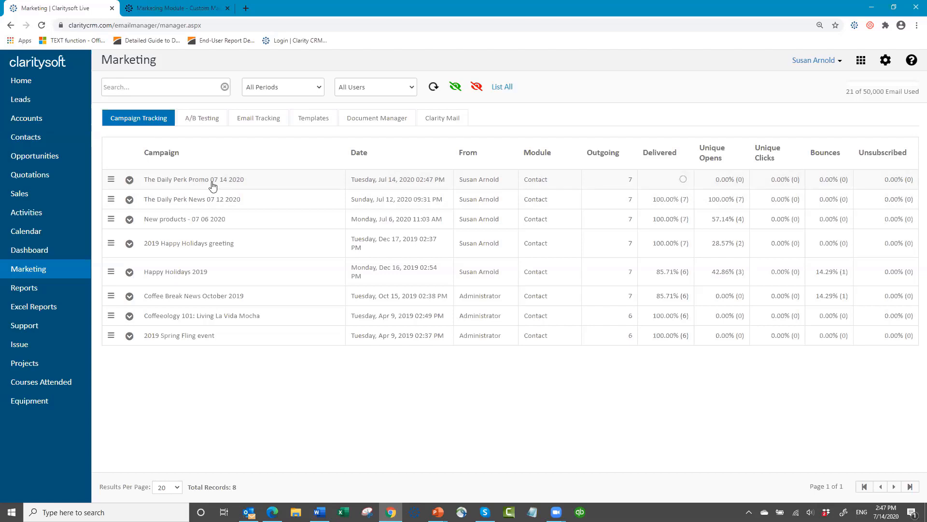
{"action": "left_click", "coordinate": [241, 185]}
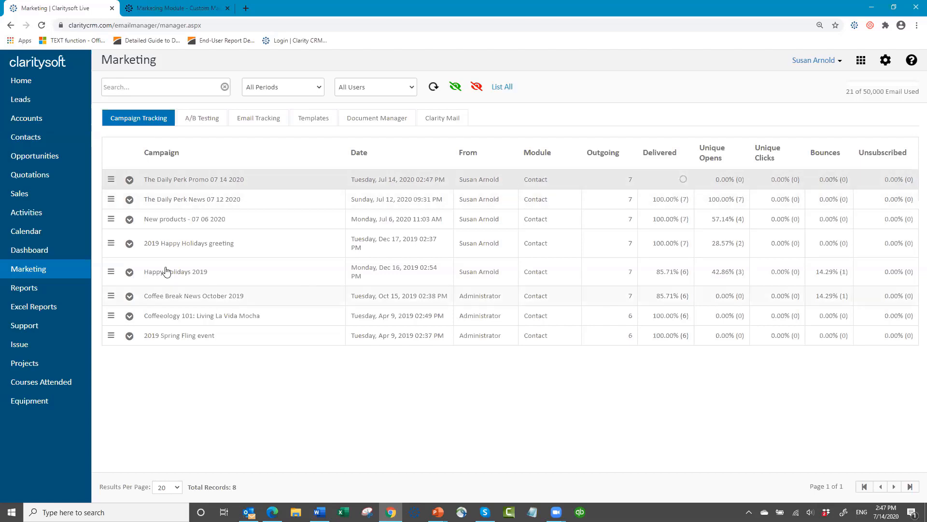
{"action": "left_click", "coordinate": [129, 200]}
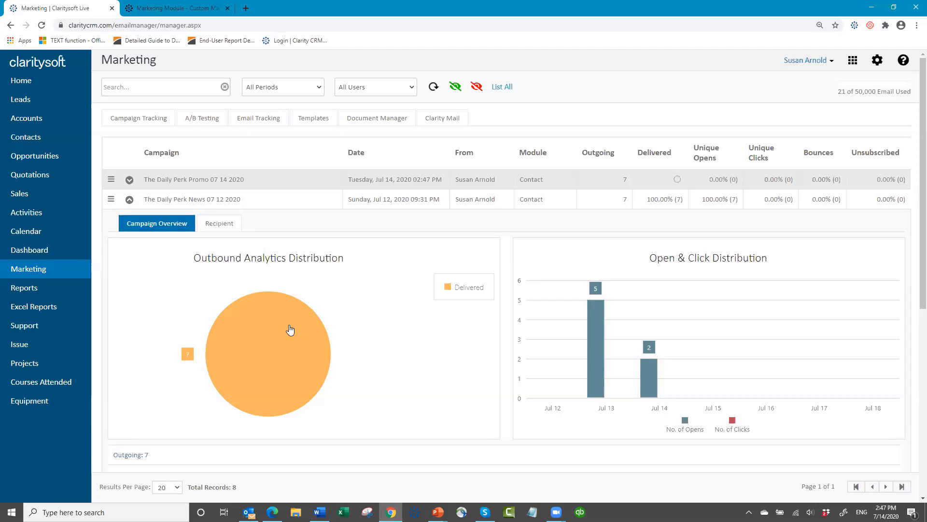
- Look through The Daily Perk News charts and stats, then list its 7 delivered recipients
{"action": "mouse_move", "coordinate": [465, 292]}
{"action": "scroll", "coordinate": [695, 348], "scroll_direction": "down", "scroll_amount": 3}
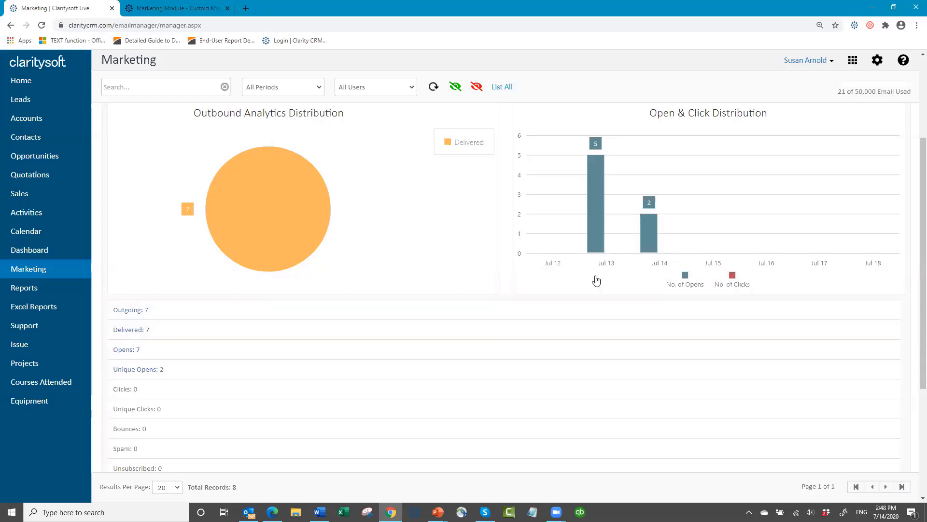
{"action": "mouse_move", "coordinate": [598, 236]}
{"action": "scroll", "coordinate": [233, 374], "scroll_direction": "down", "scroll_amount": 2}
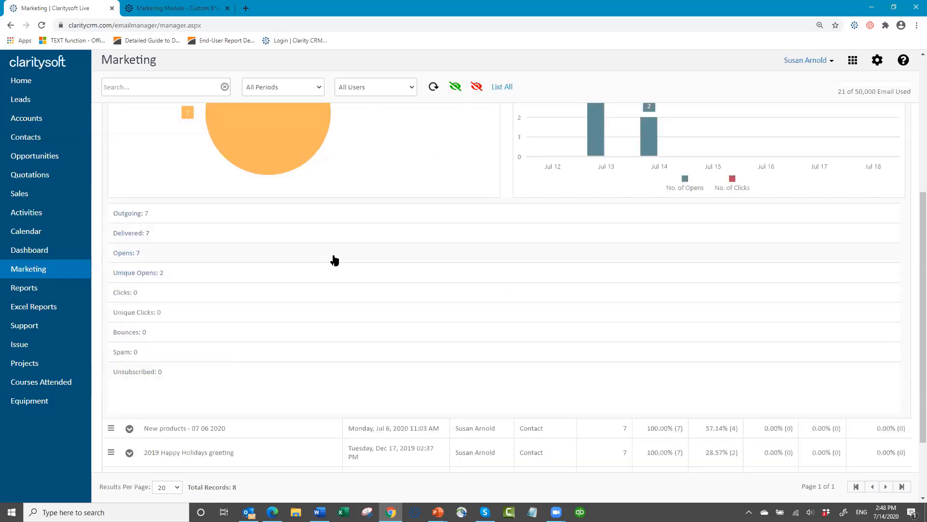
{"action": "scroll", "coordinate": [352, 255], "scroll_direction": "up", "scroll_amount": 5}
{"action": "left_click", "coordinate": [228, 229]}
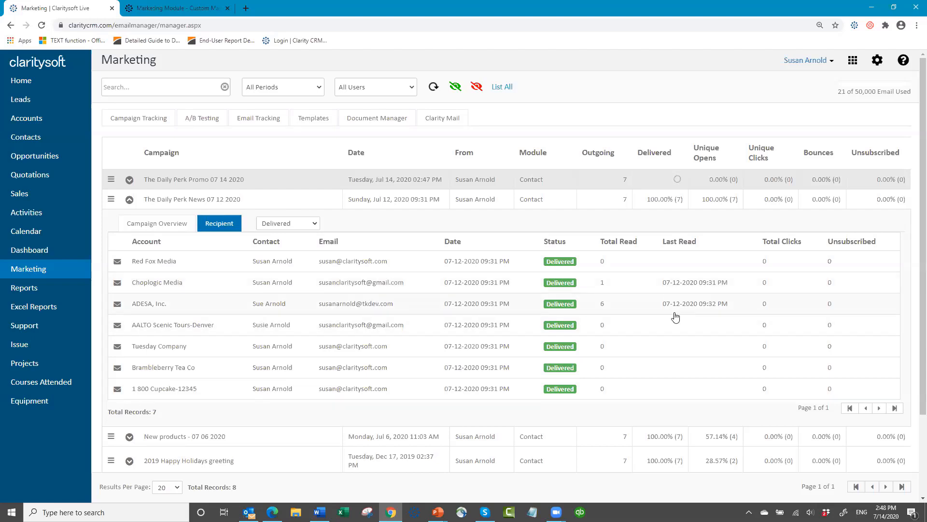
- Filter recipients to Bounced, then Read, then All; collapse the row and open its actions
{"action": "left_click", "coordinate": [319, 224]}
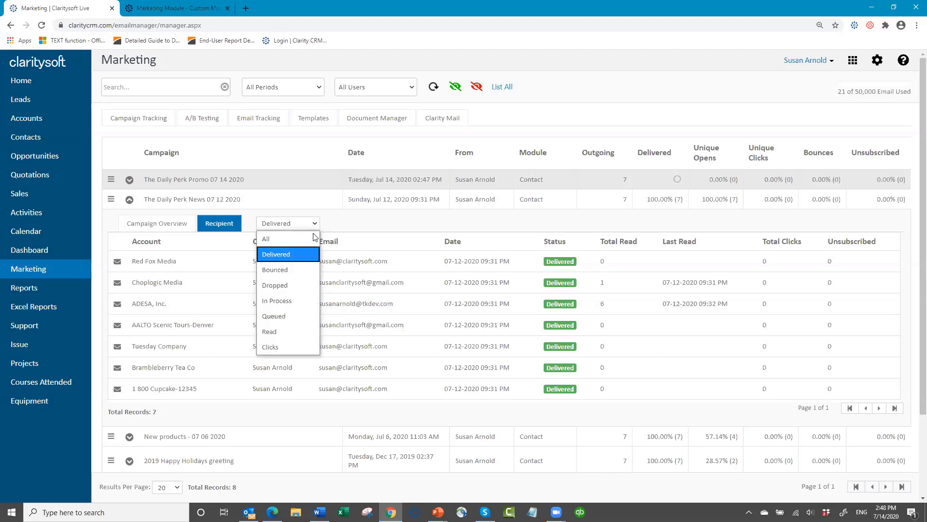
{"action": "left_click", "coordinate": [303, 272]}
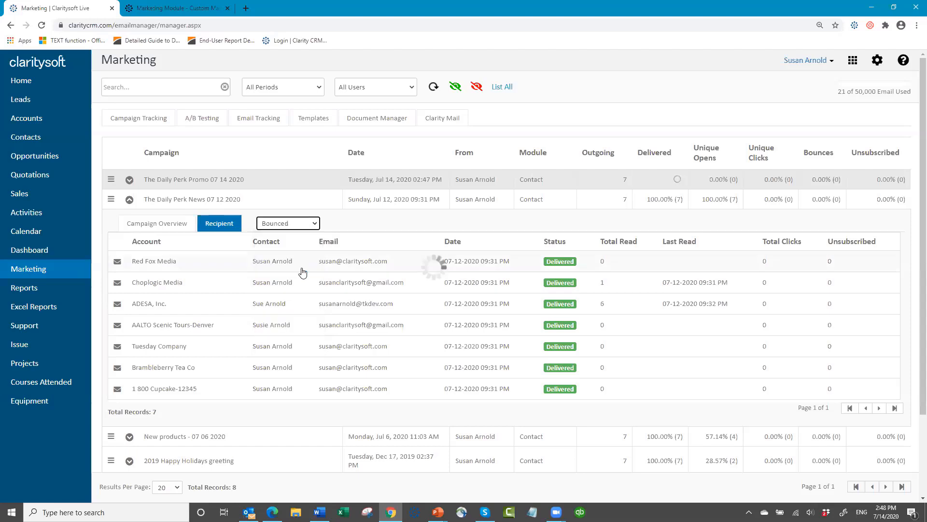
{"action": "left_click", "coordinate": [314, 225]}
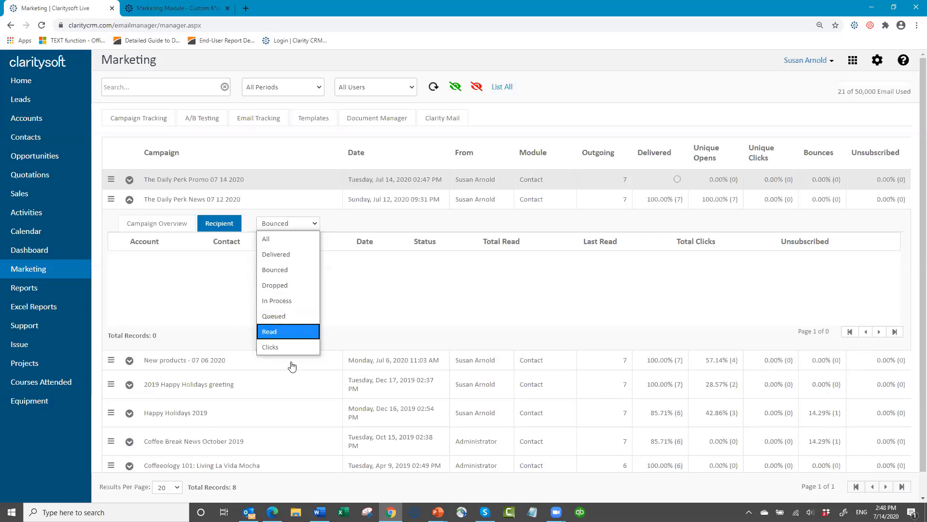
{"action": "left_click", "coordinate": [292, 334]}
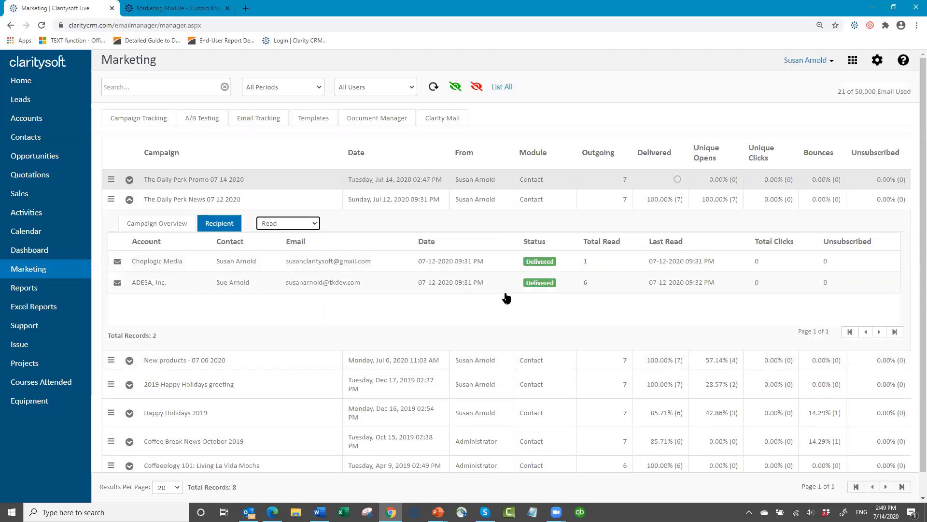
{"action": "left_click", "coordinate": [314, 223]}
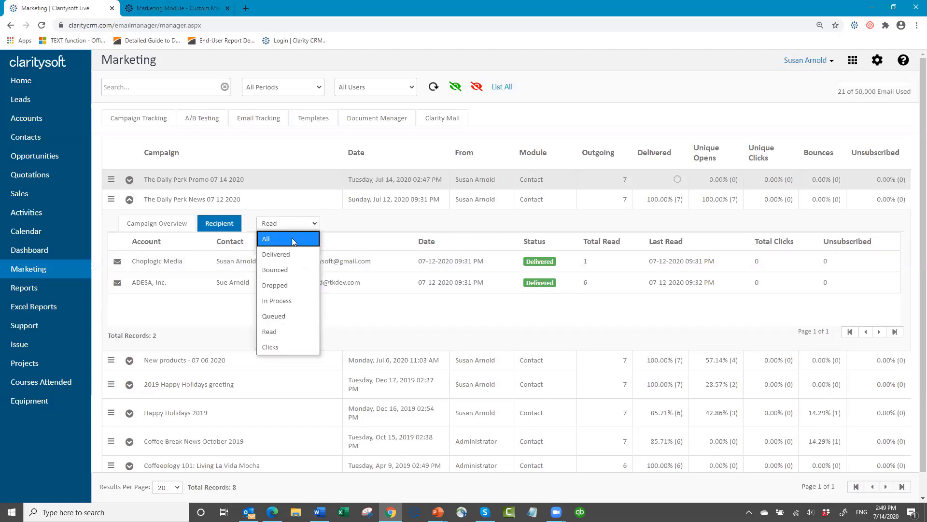
{"action": "left_click", "coordinate": [292, 239]}
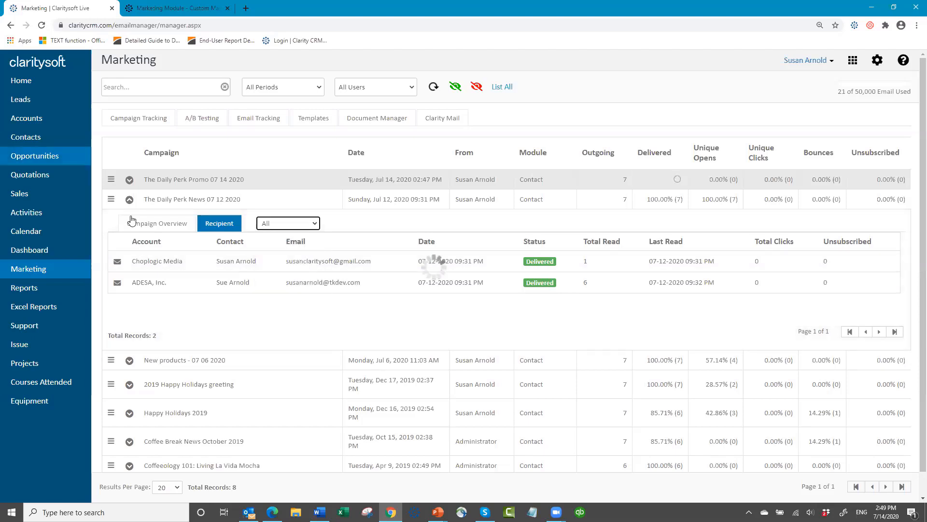
{"action": "left_click", "coordinate": [129, 200]}
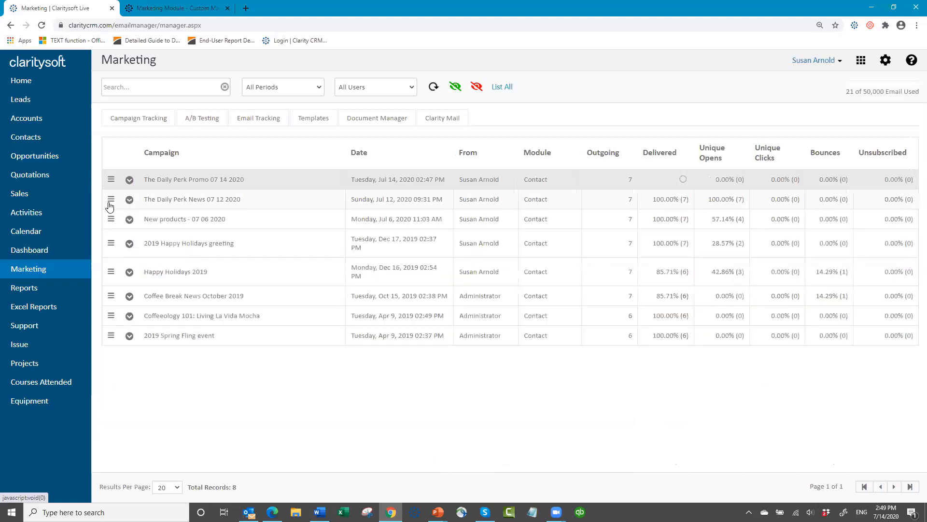
{"action": "left_click", "coordinate": [110, 202]}
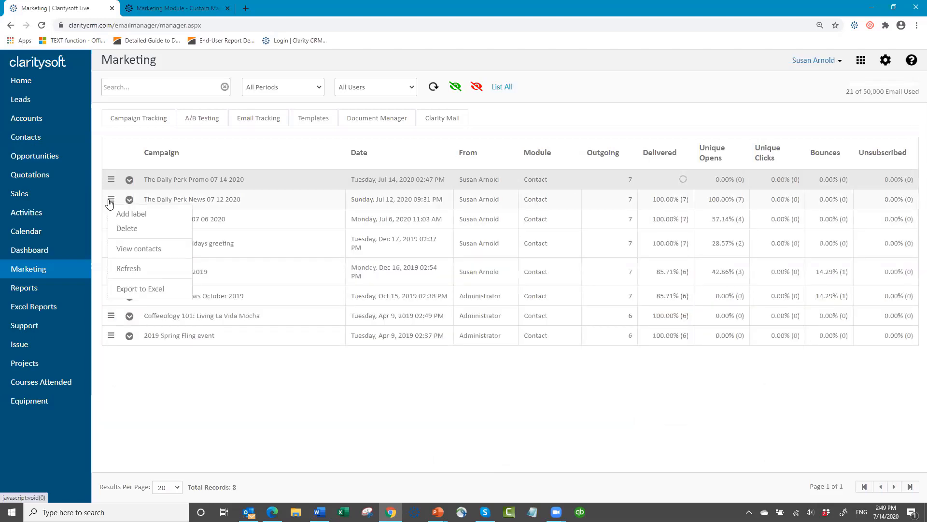
- List all contacts of The Daily Perk News campaign, then return to Campaign Tracking
{"action": "left_click", "coordinate": [146, 250]}
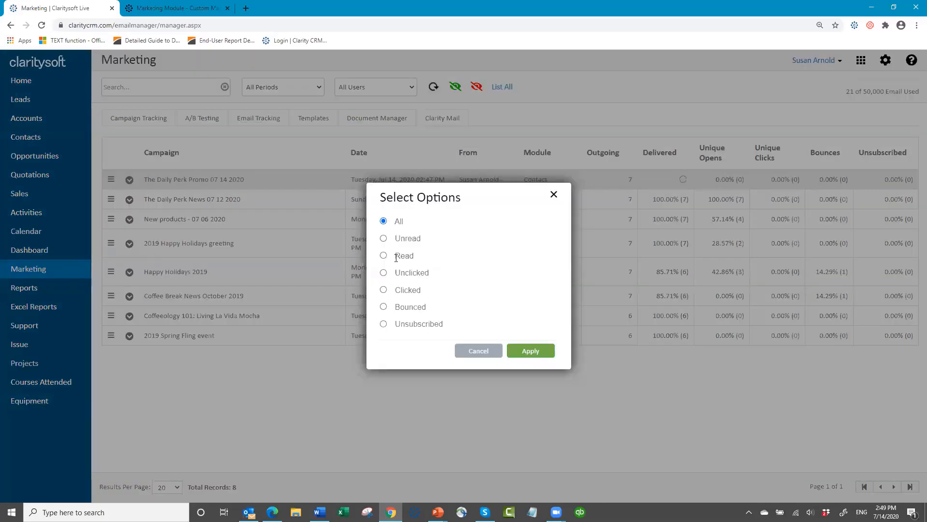
{"action": "left_click", "coordinate": [536, 353]}
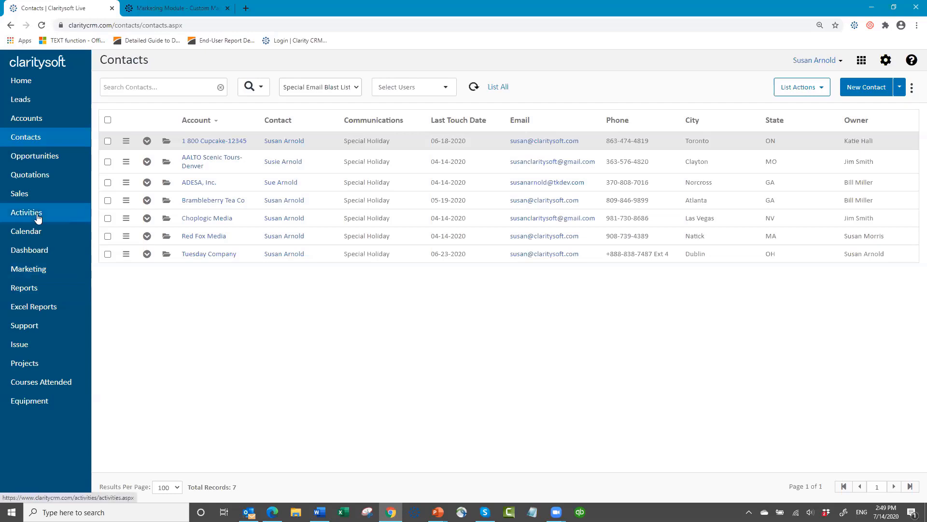
{"action": "left_click", "coordinate": [14, 269]}
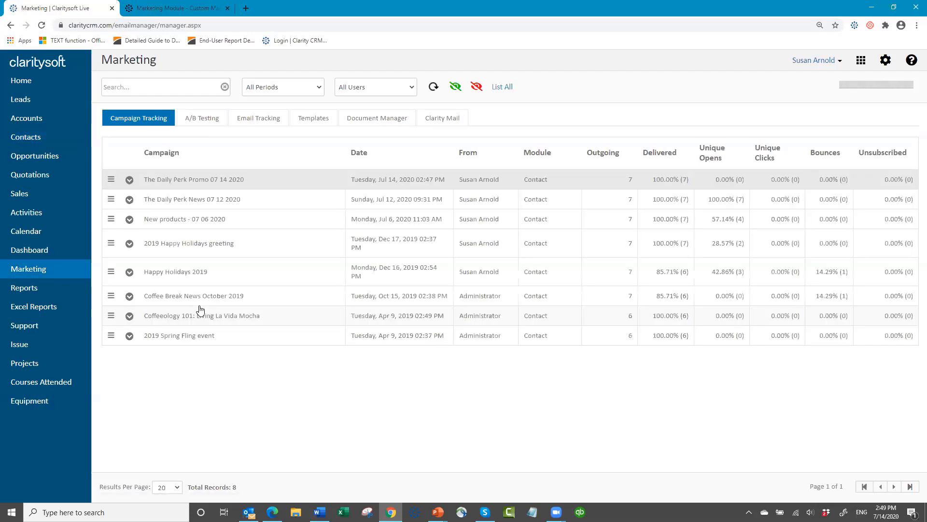
- Open The Daily Perk Promo campaign actions and sort the campaign list alphabetically by name
{"action": "left_click", "coordinate": [111, 181]}
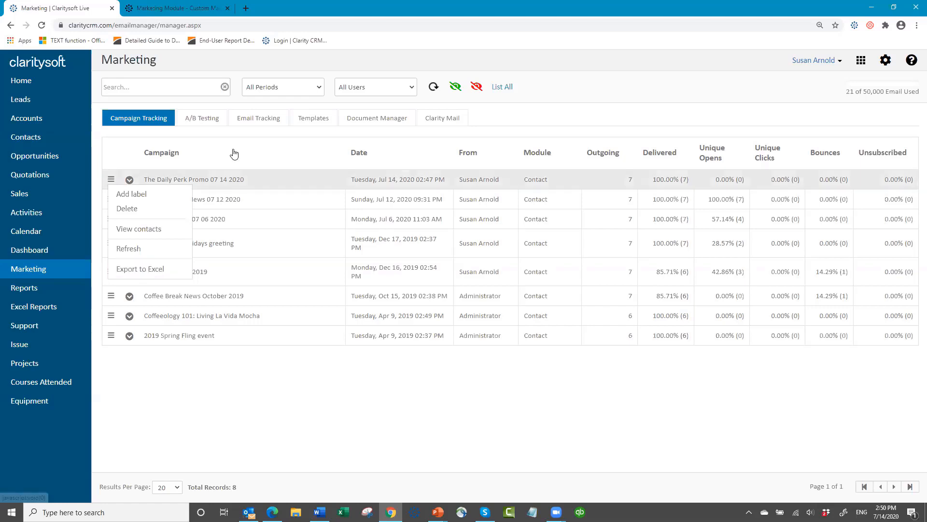
{"action": "left_click", "coordinate": [314, 165]}
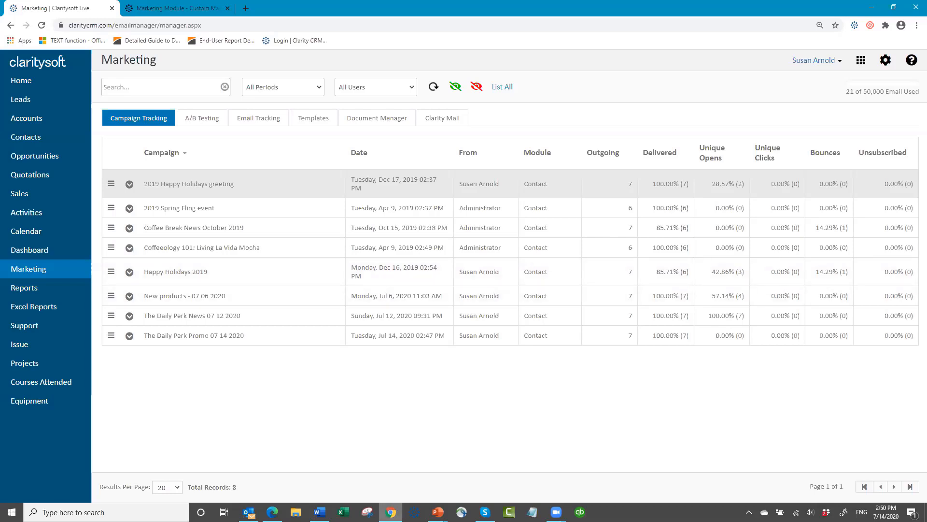
{"action": "mouse_move", "coordinate": [438, 512]}
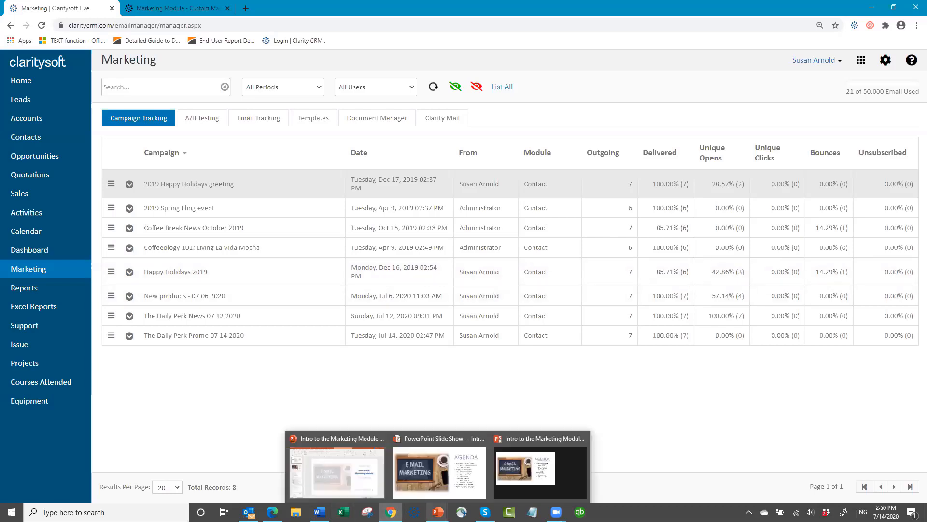
- Advance the slide show to Tips for Successful Campaigns, then switch back to the CRM
{"action": "left_click", "coordinate": [584, 454]}
{"action": "left_click", "coordinate": [583, 457]}
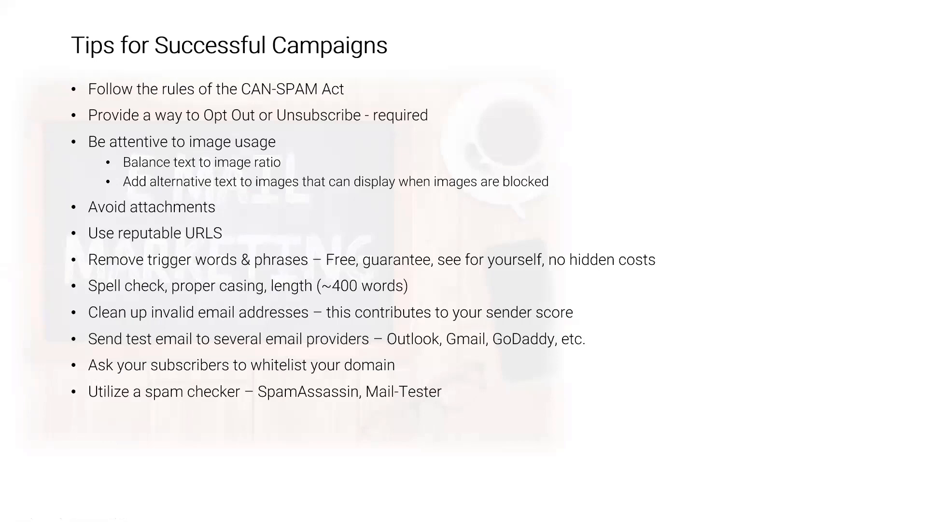
{"action": "key", "text": "alt+Tab"}
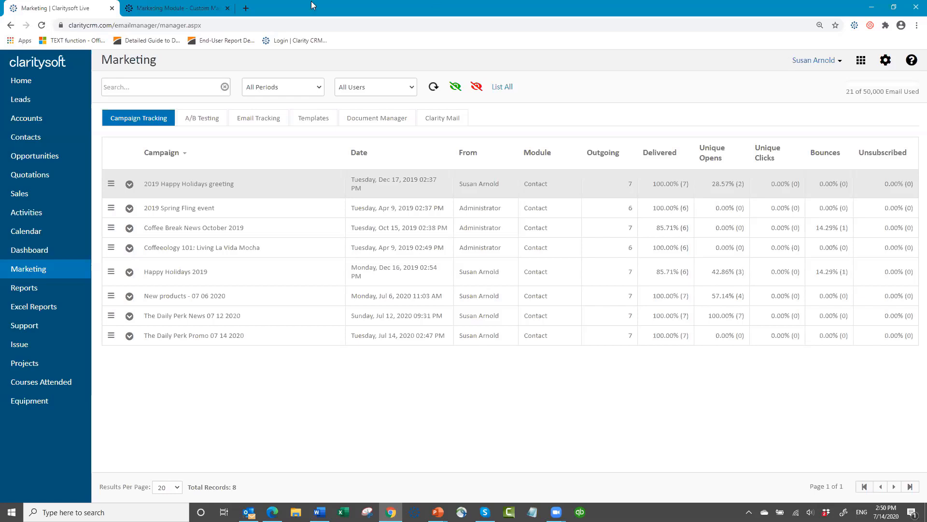
- Close the old Custom Marketing Package help tab and launch the Knowledge Base from the help menu
{"action": "left_click", "coordinate": [227, 8]}
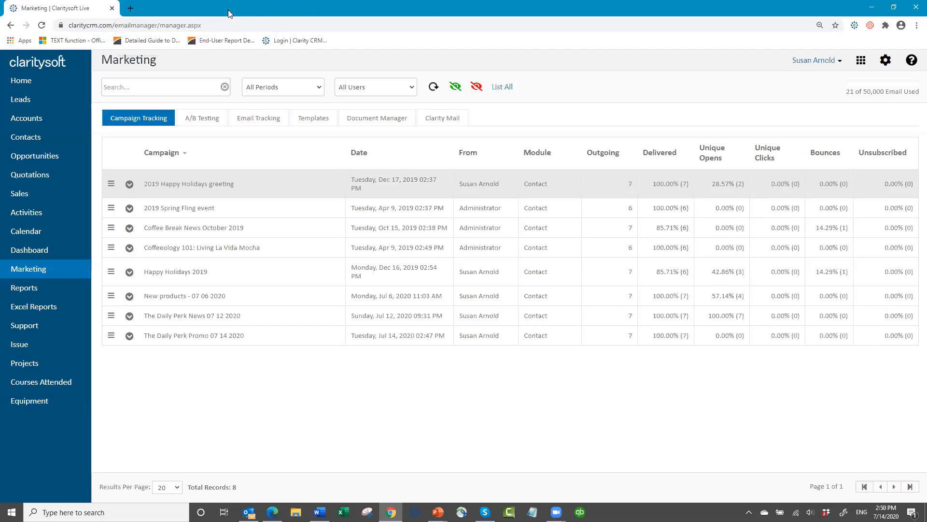
{"action": "left_click", "coordinate": [912, 62]}
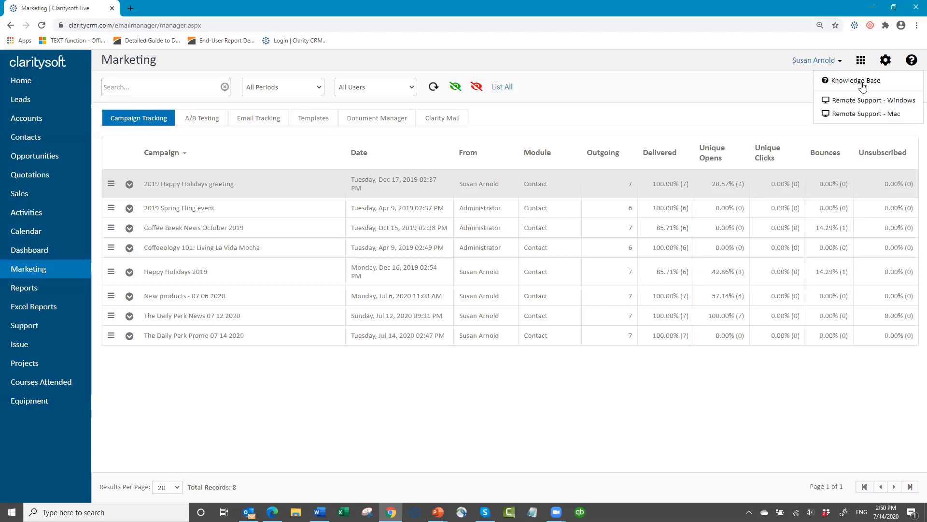
{"action": "left_click", "coordinate": [850, 80]}
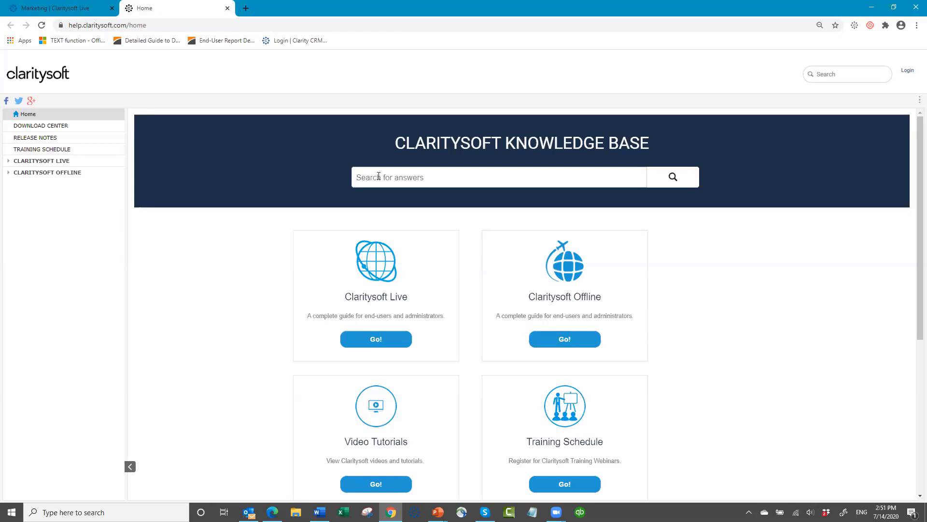
- Search the knowledge base for 'custom marke' and open the Custom Marketing Package article
{"action": "type", "text": "custom marke"}
{"action": "key", "text": "Return"}
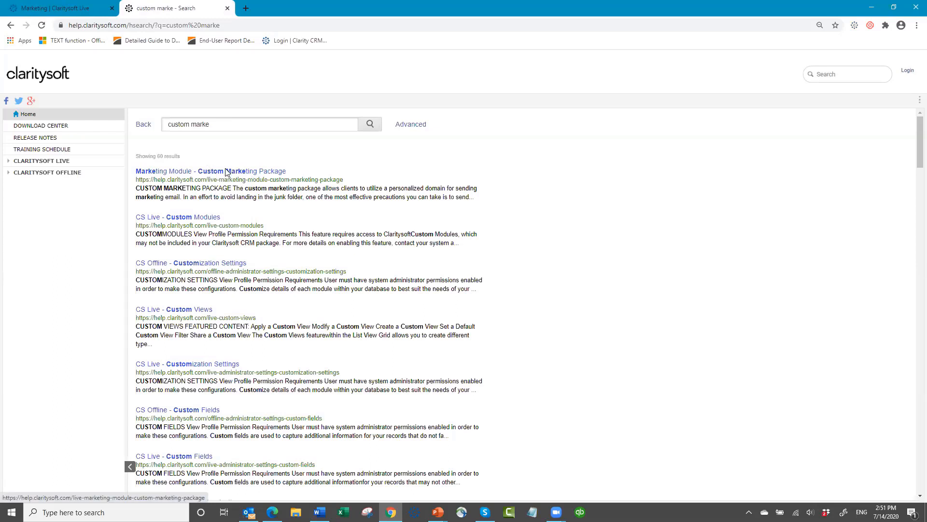
{"action": "left_click", "coordinate": [225, 172]}
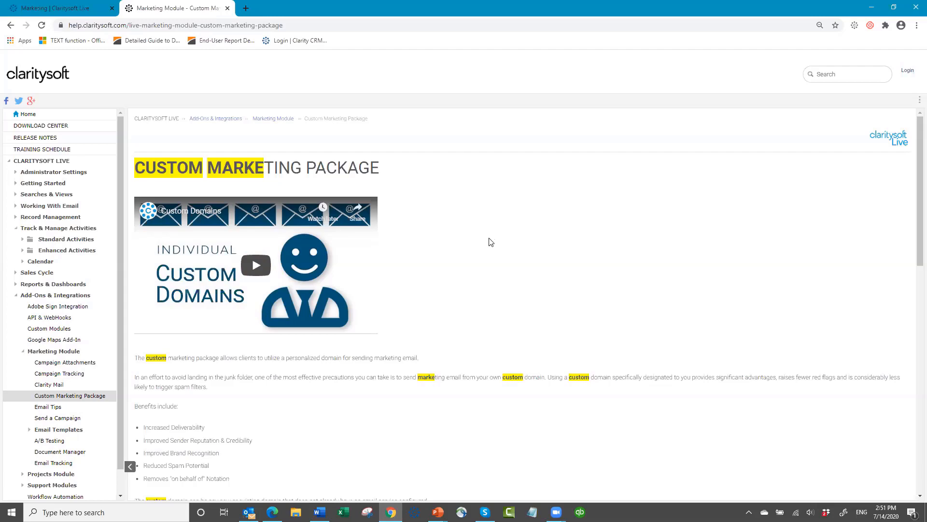
- Read down to the Domain Reputation & Sender Score section, then switch to The Daily Perk email
{"action": "scroll", "coordinate": [460, 307], "scroll_direction": "down", "scroll_amount": 5}
{"action": "scroll", "coordinate": [463, 304], "scroll_direction": "up", "scroll_amount": 4}
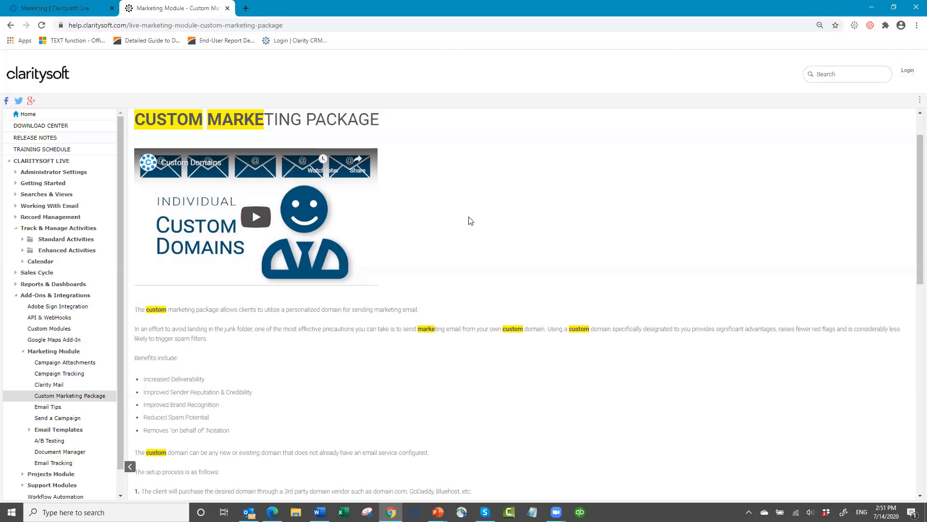
{"action": "scroll", "coordinate": [466, 222], "scroll_direction": "down", "scroll_amount": 2}
{"action": "scroll", "coordinate": [423, 268], "scroll_direction": "down", "scroll_amount": 1}
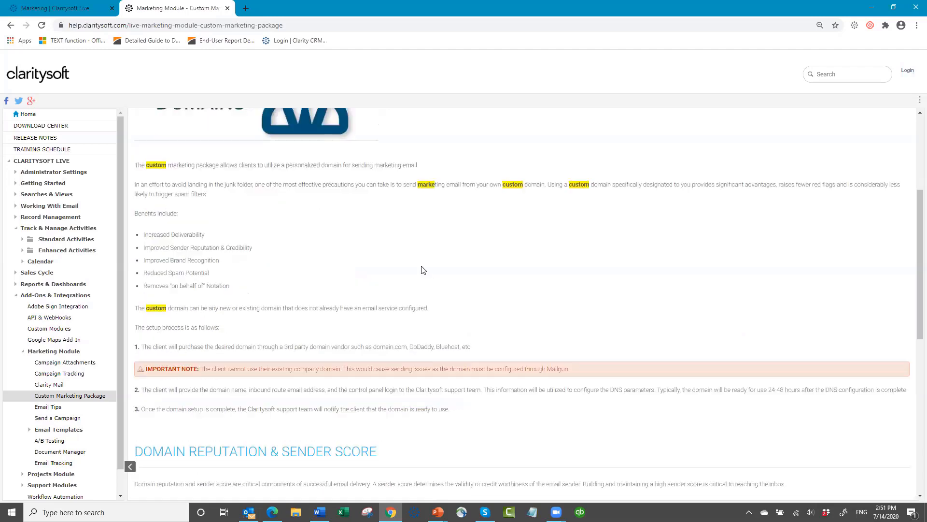
{"action": "scroll", "coordinate": [416, 266], "scroll_direction": "down", "scroll_amount": 2}
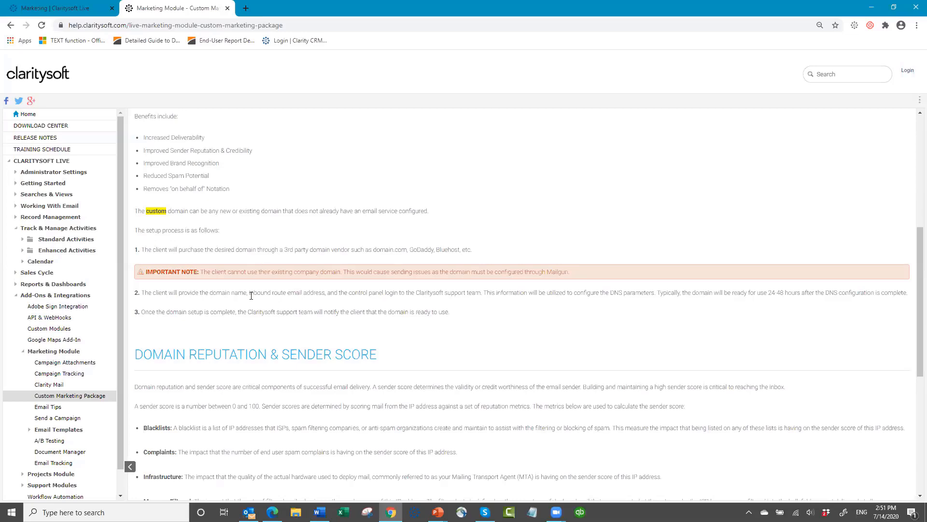
{"action": "scroll", "coordinate": [255, 288], "scroll_direction": "down", "scroll_amount": 2}
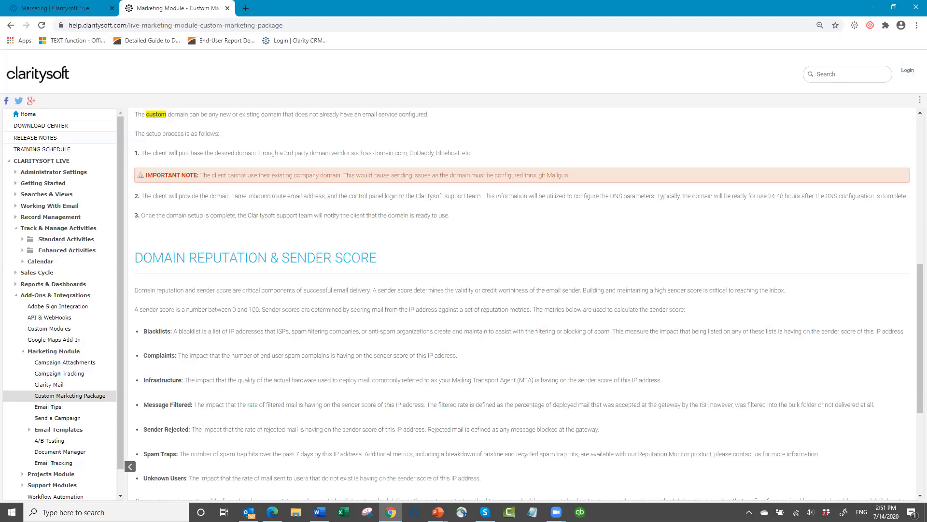
{"action": "key", "text": "alt+Tab"}
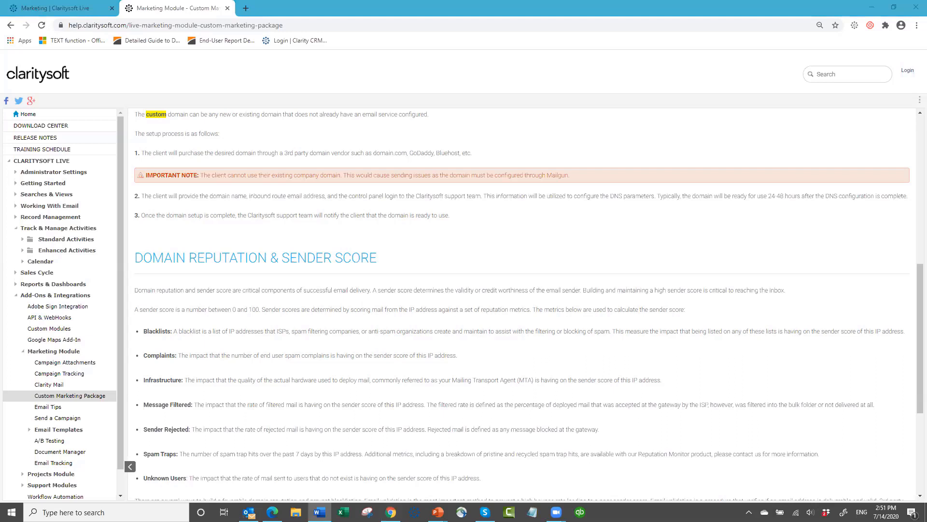
{"action": "key", "text": "alt+Tab"}
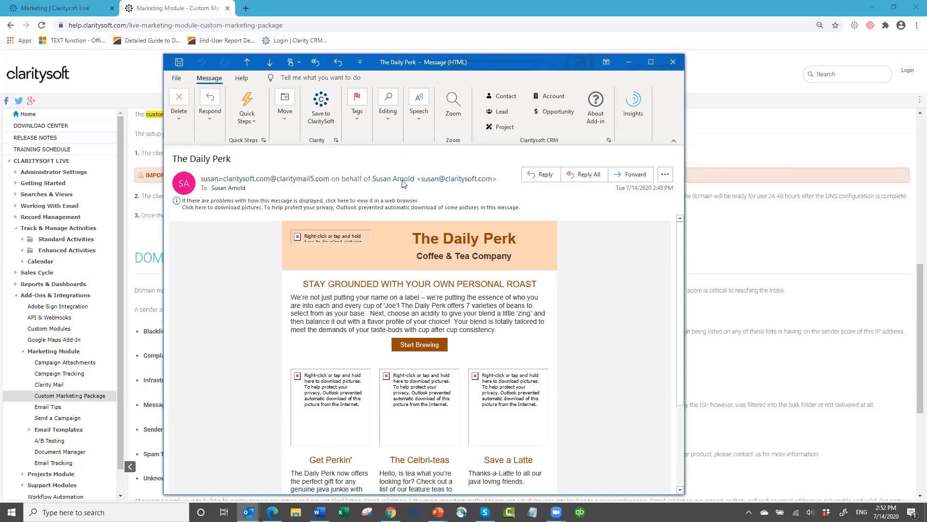
- Check The Daily Perk sender's details, sent via claritymail5.com, then minimize the message window
{"action": "mouse_move", "coordinate": [423, 178]}
{"action": "mouse_move", "coordinate": [494, 180]}
{"action": "left_click", "coordinate": [624, 65]}
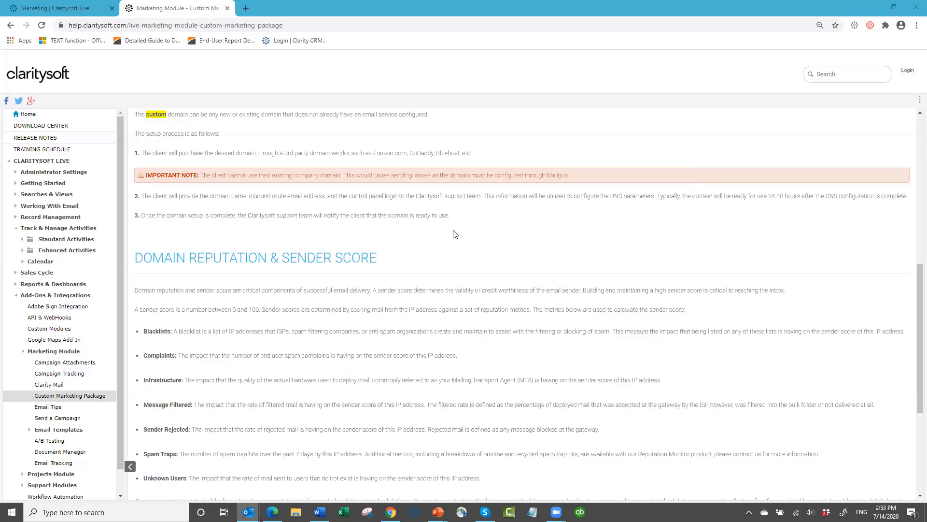
- Read the article to the end and back, then resume the slide show on Tips for Successful Campaigns
{"action": "scroll", "coordinate": [453, 231], "scroll_direction": "up", "scroll_amount": 3}
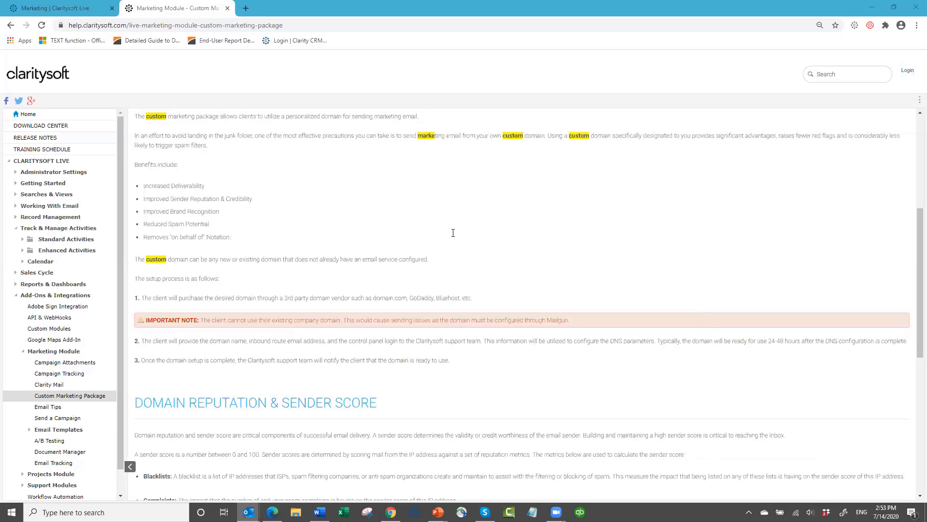
{"action": "scroll", "coordinate": [215, 156], "scroll_direction": "down", "scroll_amount": 5}
{"action": "scroll", "coordinate": [218, 179], "scroll_direction": "down", "scroll_amount": 2}
{"action": "scroll", "coordinate": [180, 195], "scroll_direction": "up", "scroll_amount": 2}
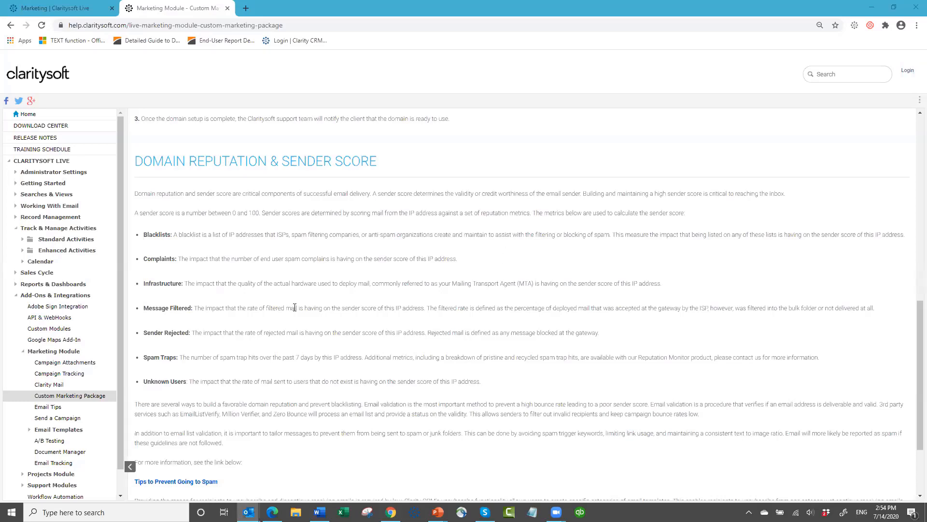
{"action": "scroll", "coordinate": [291, 304], "scroll_direction": "down", "scroll_amount": 1}
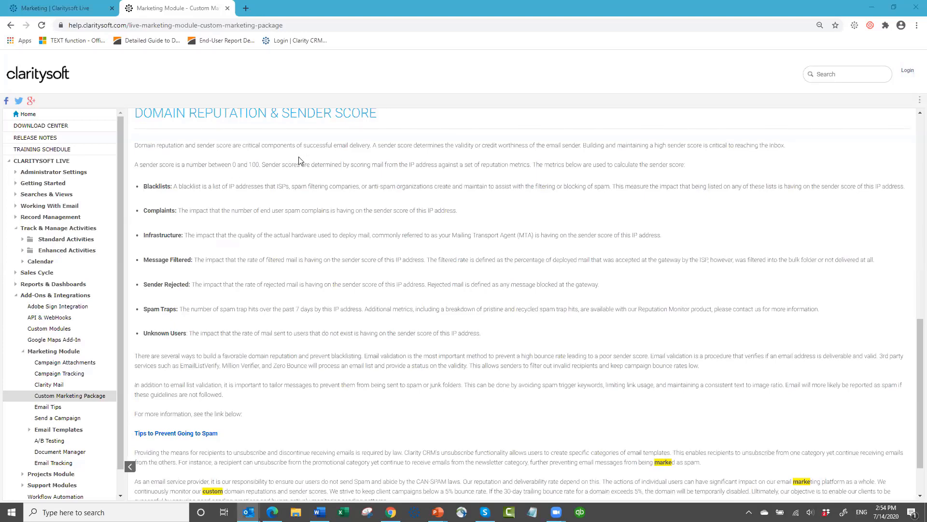
{"action": "scroll", "coordinate": [294, 163], "scroll_direction": "down", "scroll_amount": 2}
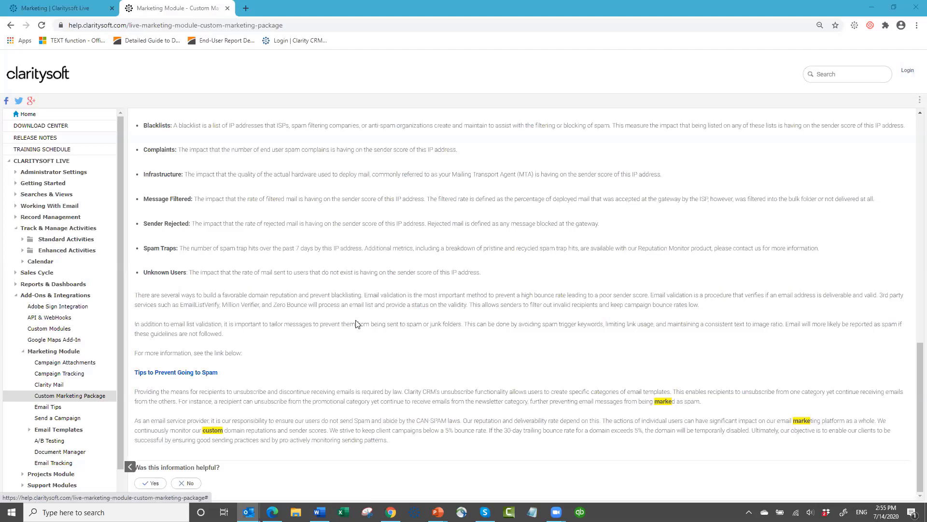
{"action": "scroll", "coordinate": [357, 323], "scroll_direction": "up", "scroll_amount": 8}
{"action": "scroll", "coordinate": [357, 322], "scroll_direction": "up", "scroll_amount": 4}
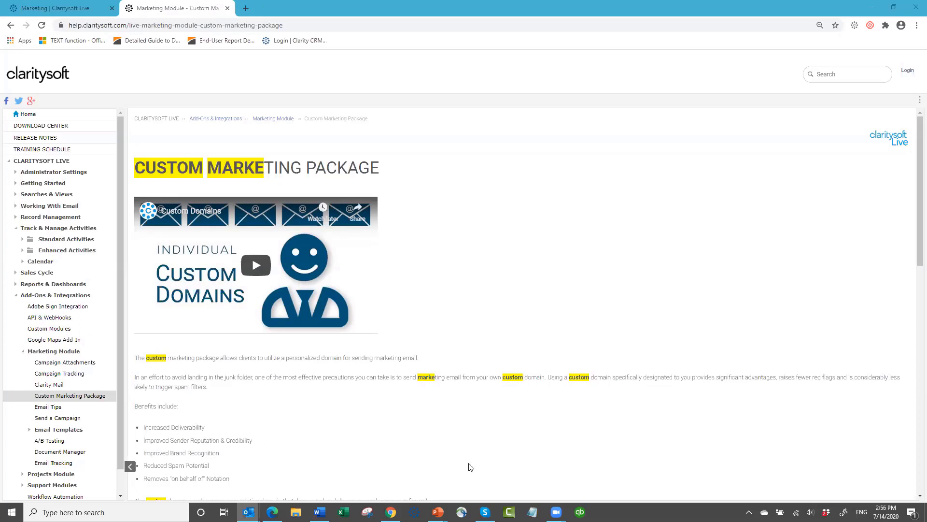
{"action": "mouse_move", "coordinate": [438, 511]}
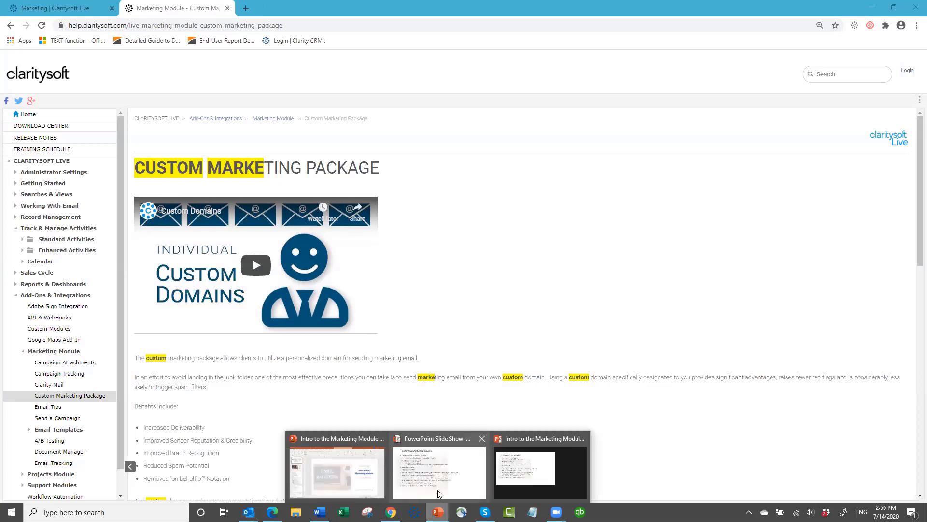
{"action": "left_click", "coordinate": [439, 493]}
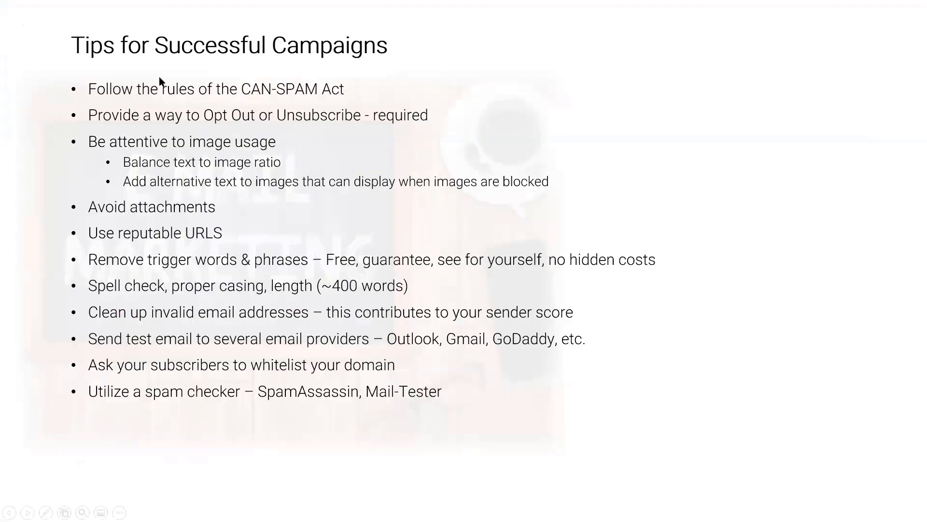